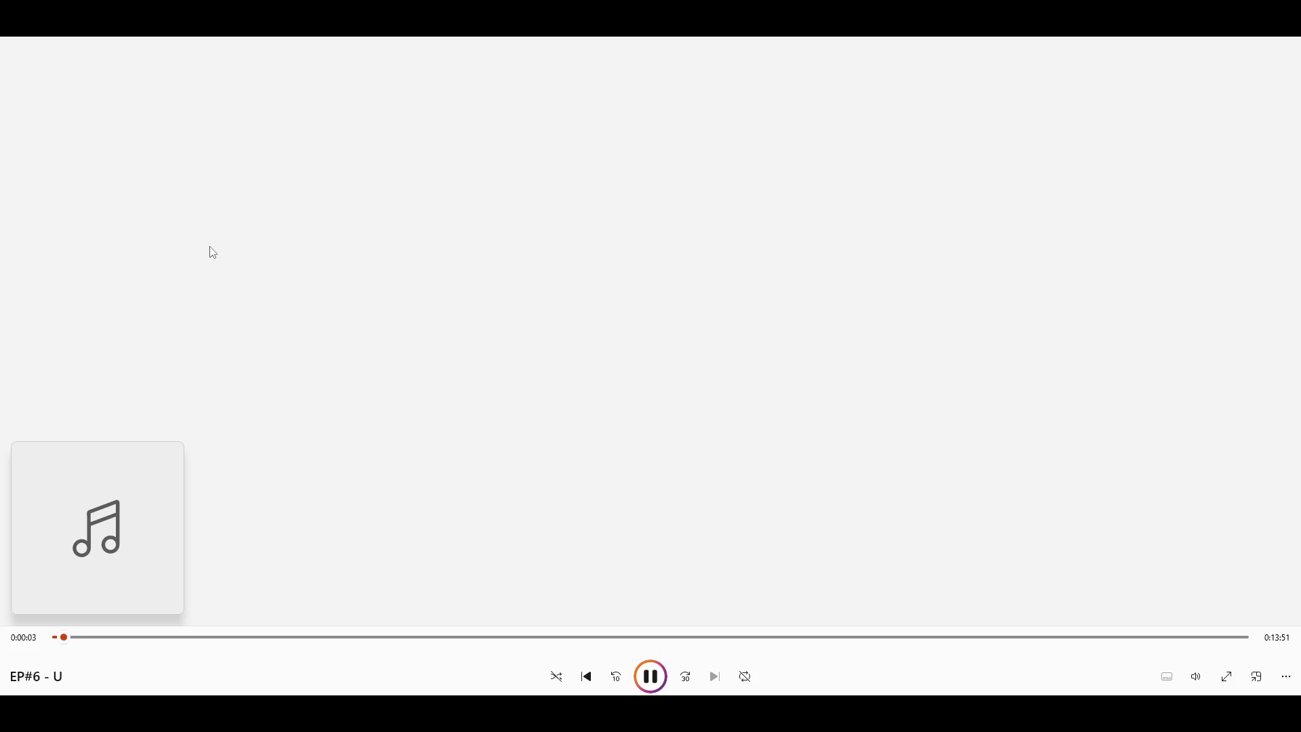
Play the EP#6 - U voiceover and read through the highlighted script PDF
key("space")
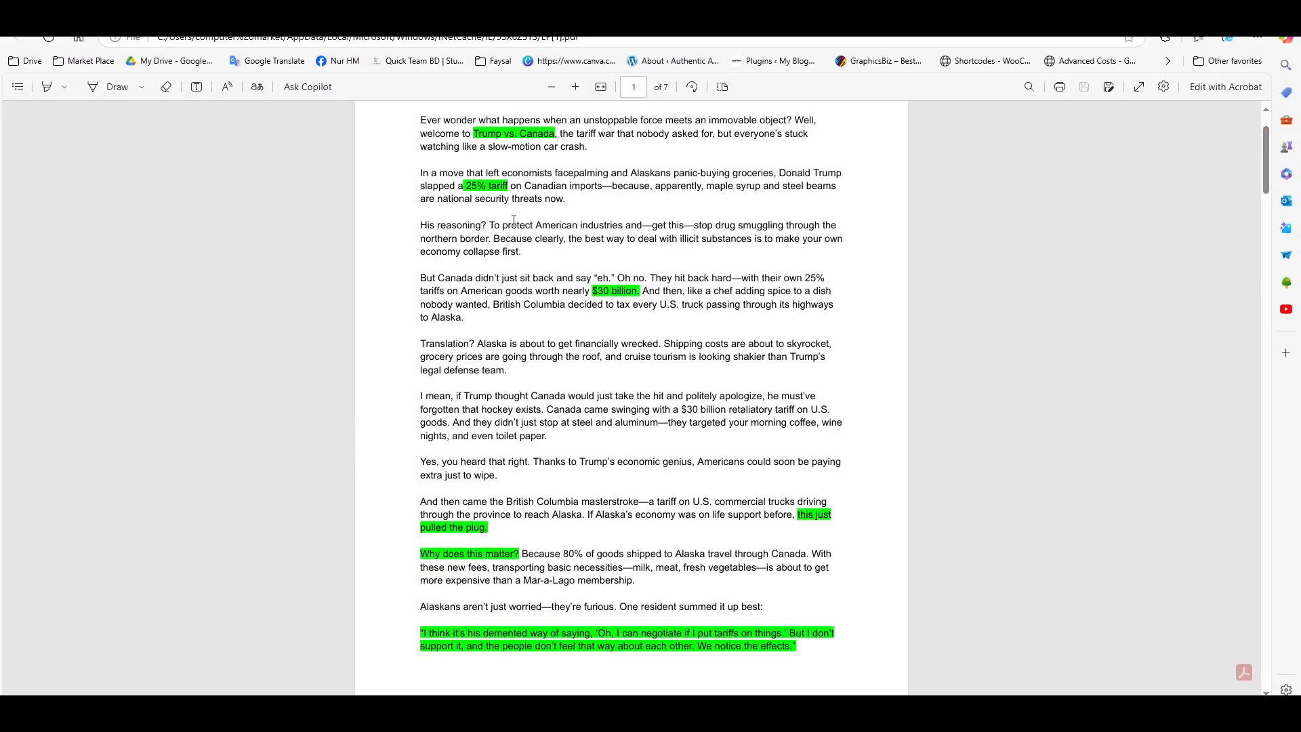
scroll(514, 220, "down", 7)
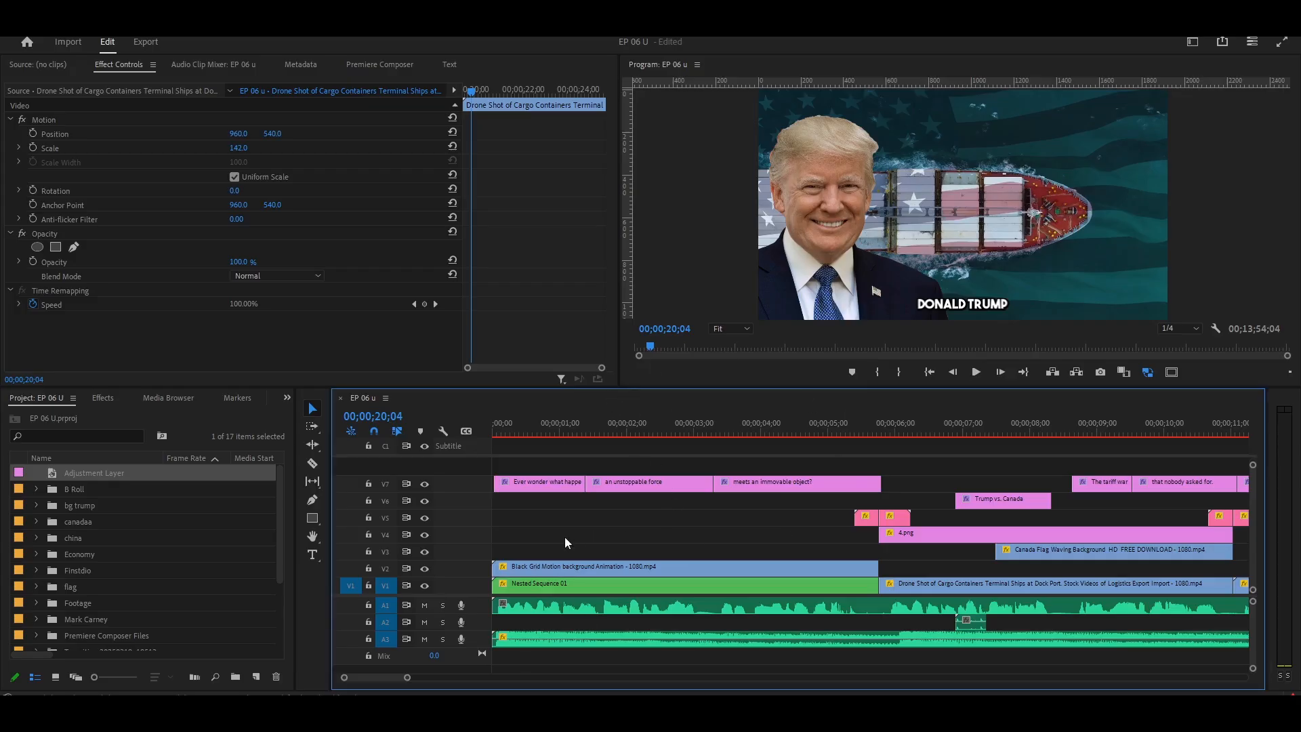
Check the opening caption at 00;00;00;14 by toggling track V7's visibility, leaving the track hidden
left_click(538, 430)
left_click_drag(529, 432, 441, 445)
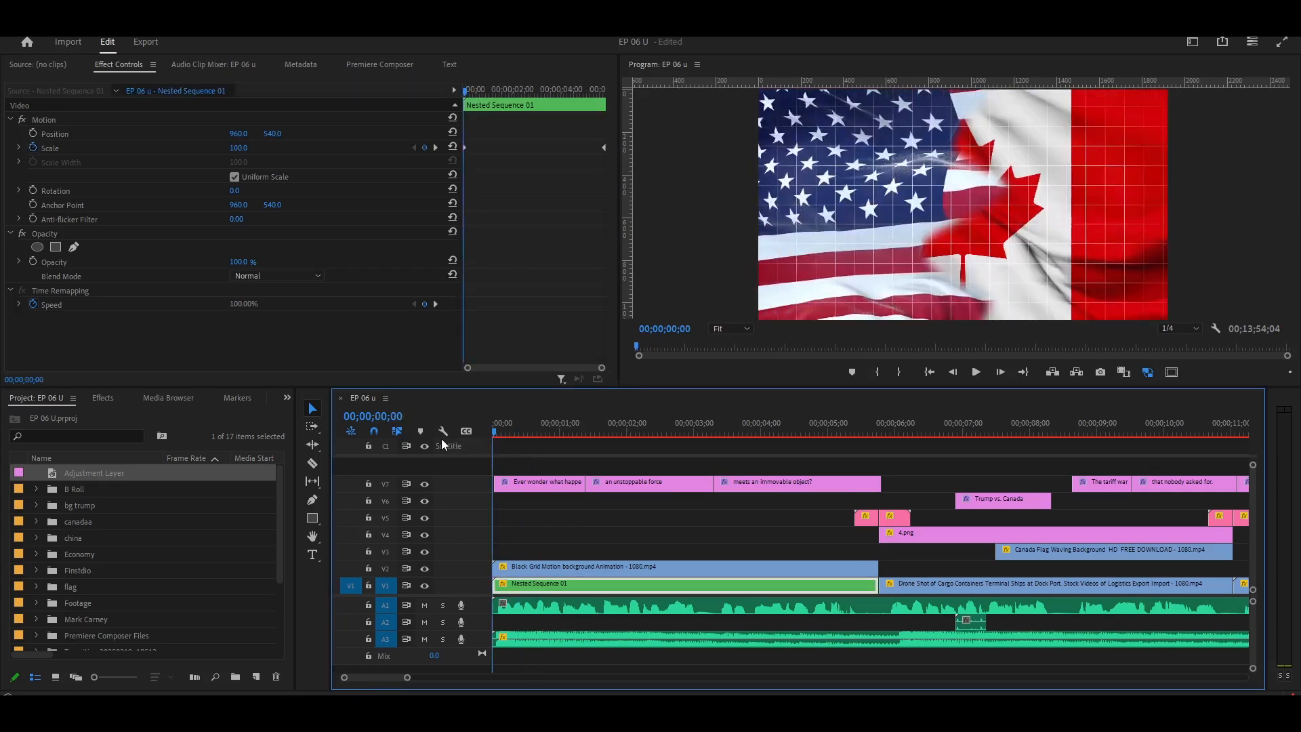
left_click(525, 432)
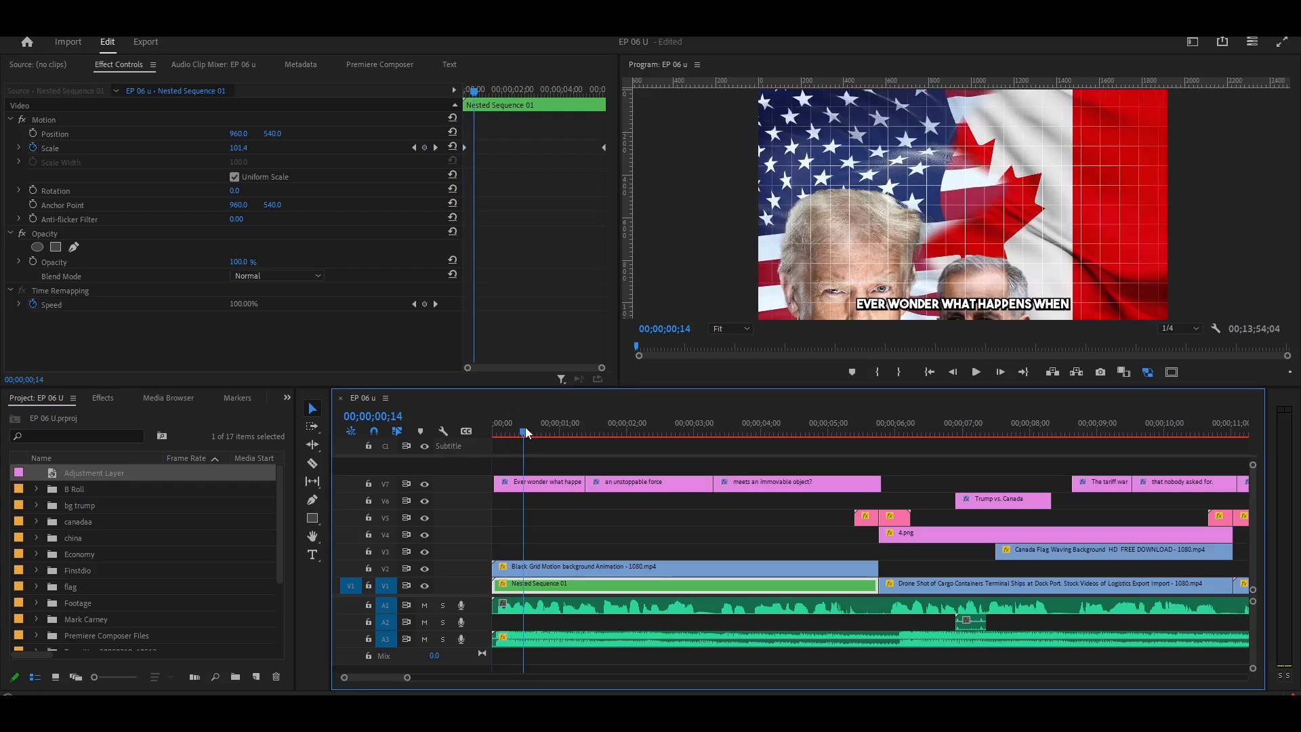
left_click(426, 485)
left_click(425, 485)
left_click(425, 485)
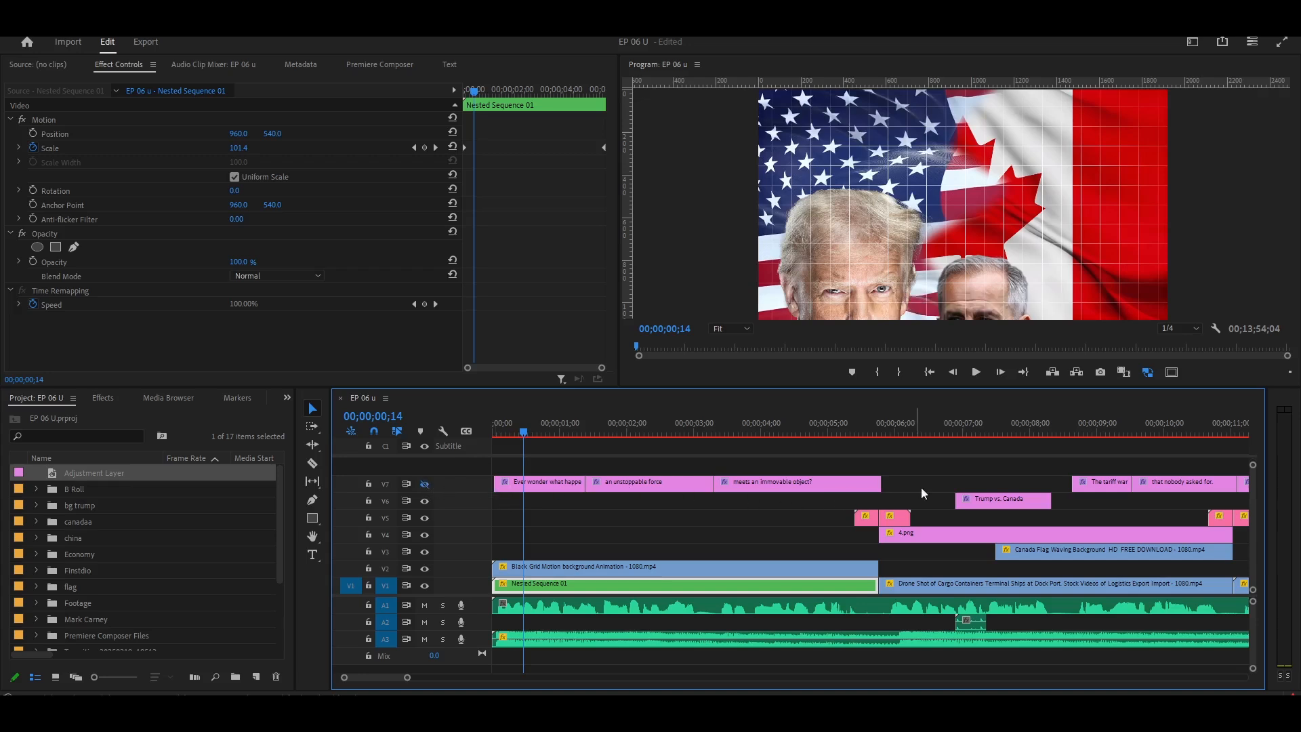
Check the "Trump vs. Canada" title at 00;00;07;13 by toggling track V6's visibility, leaving the track hidden
left_click(991, 434)
left_click(991, 502)
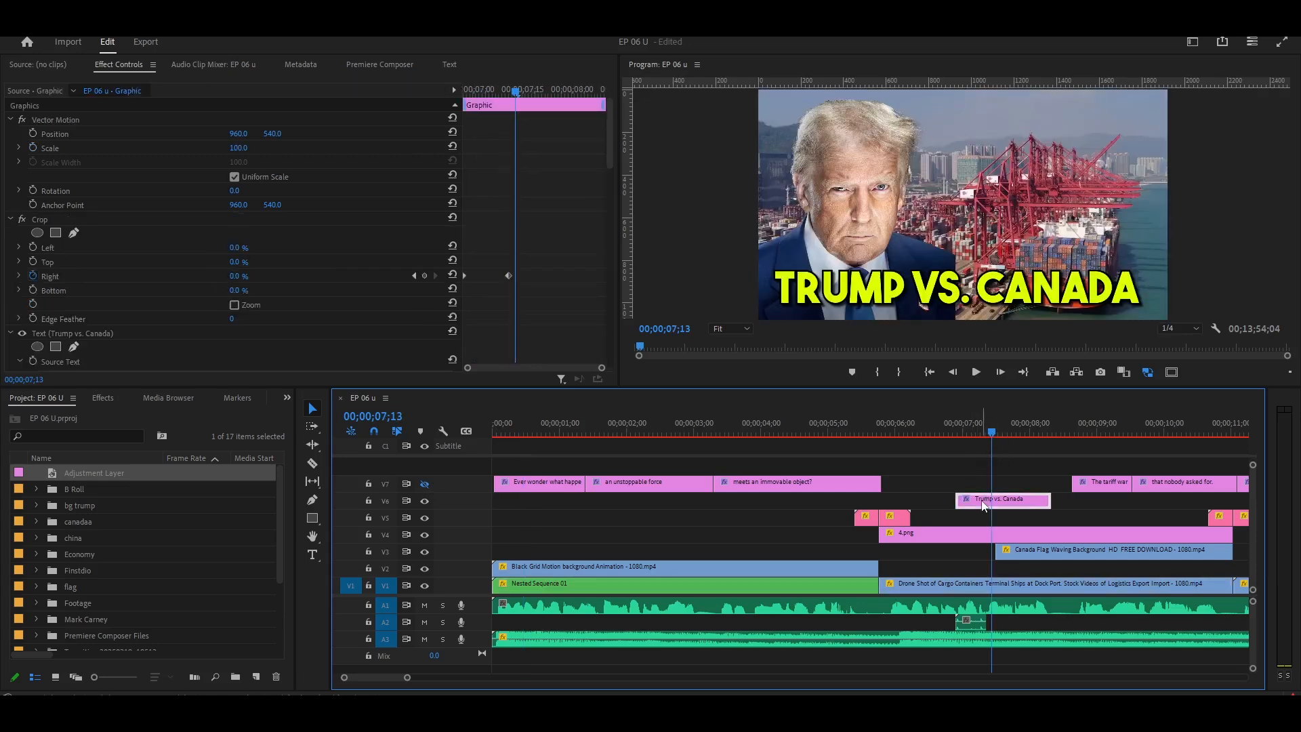
left_click(426, 502)
left_click(426, 502)
left_click(426, 502)
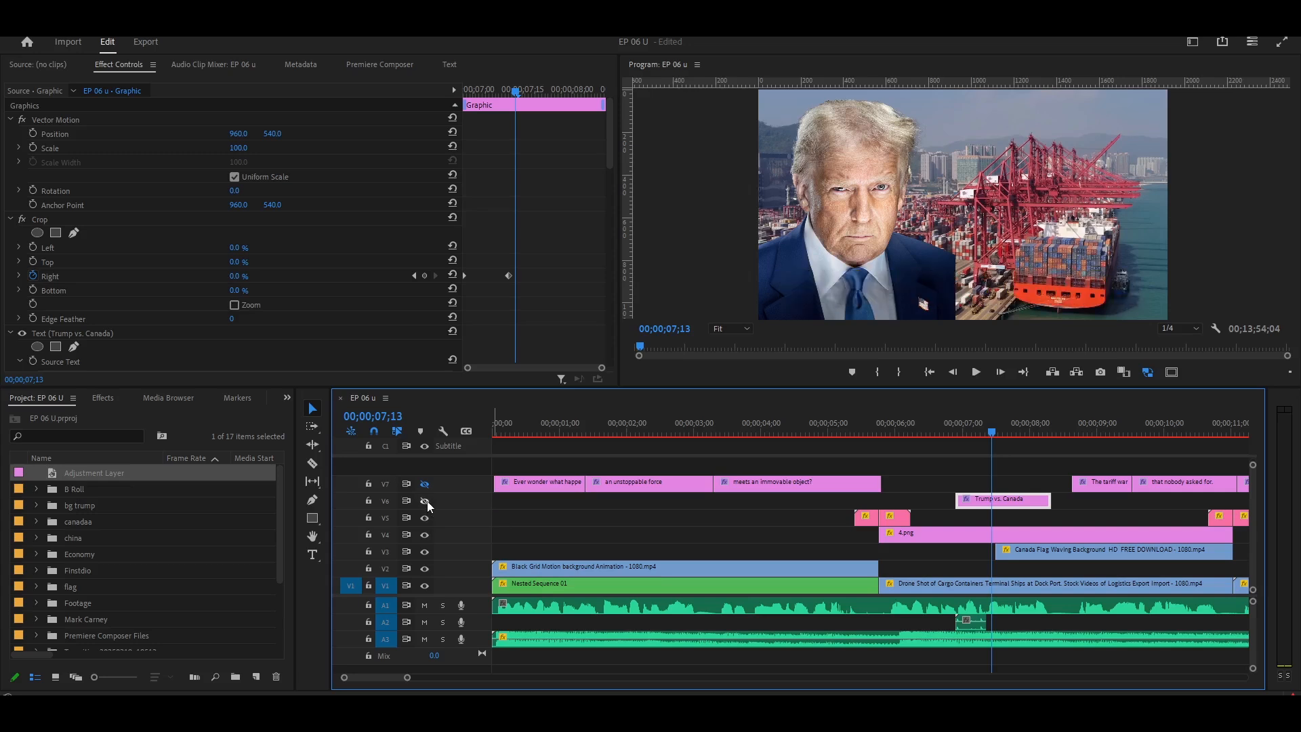
Check the transition overlay at 00;00;05;18 by toggling track V5's visibility, leaving the track hidden
left_click_drag(902, 430, 868, 429)
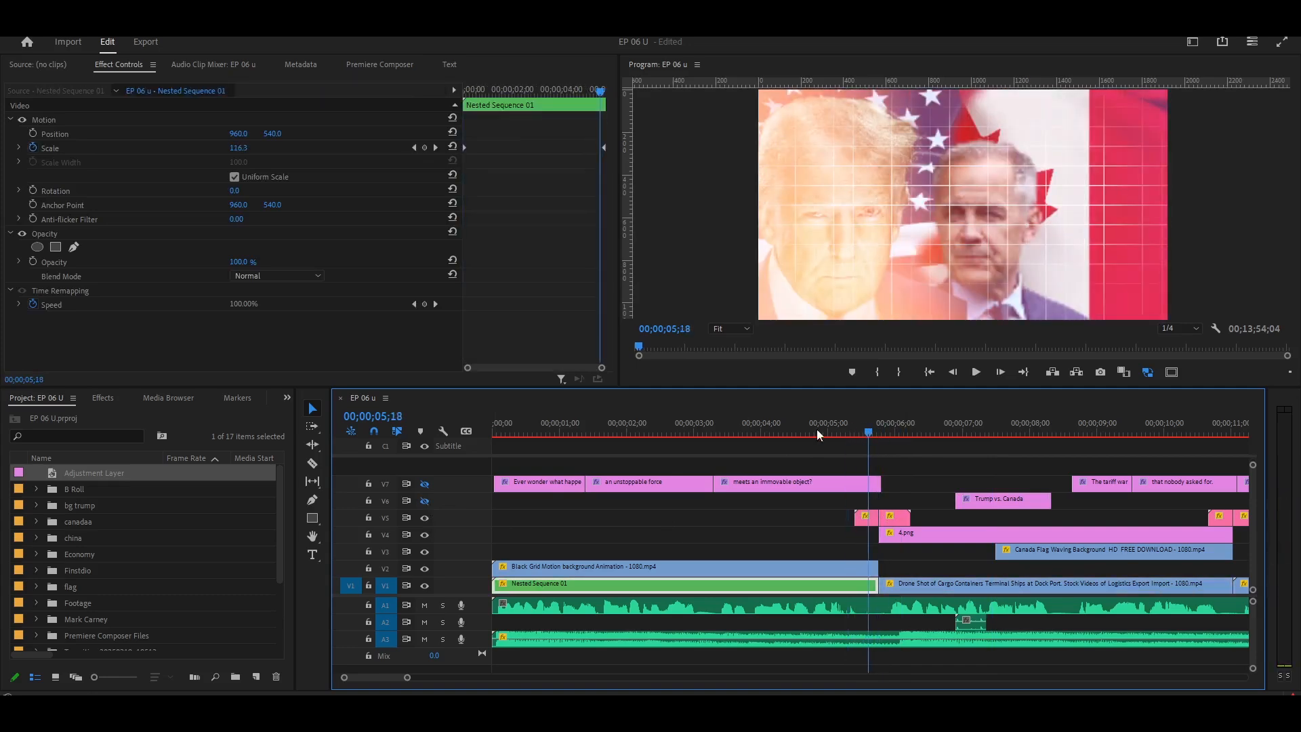
left_click(425, 518)
left_click(425, 519)
left_click(425, 519)
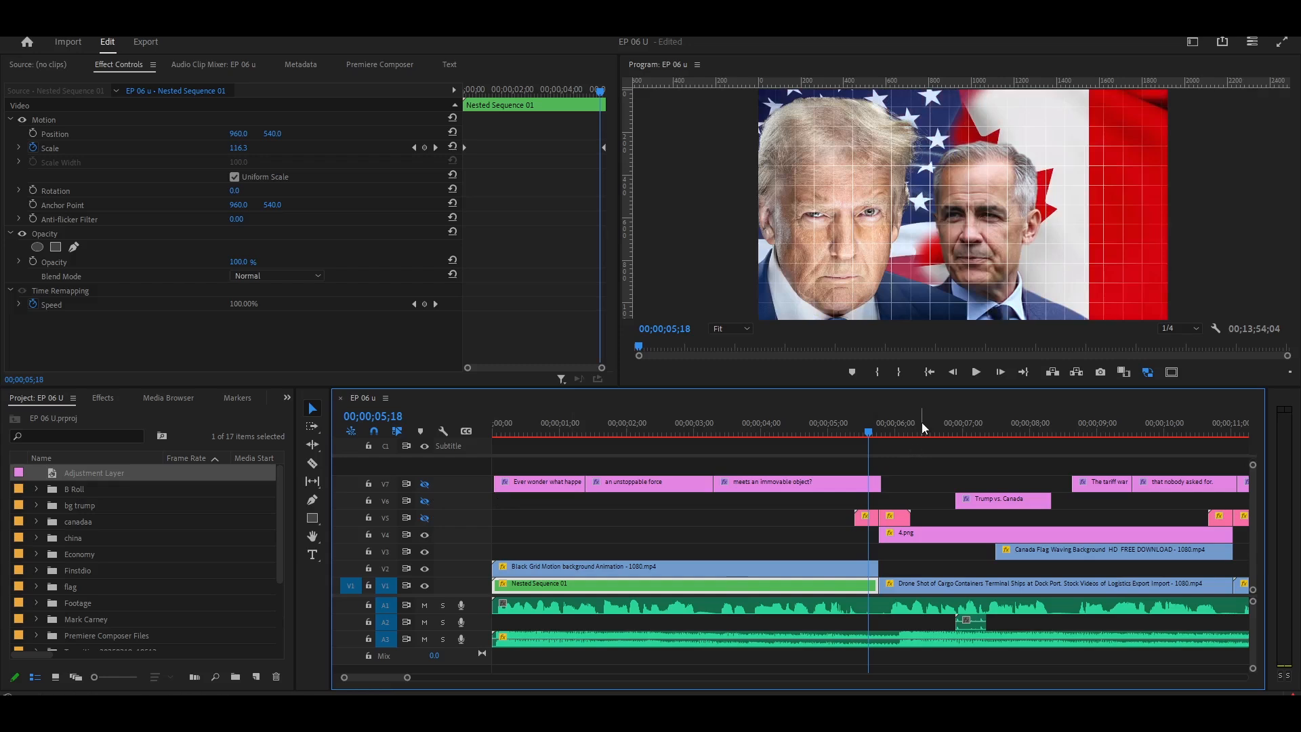
Inspect the 4.png clip at 00;00;06;11 by toggling track V4's visibility off and back on
left_click(922, 428)
left_click(940, 533)
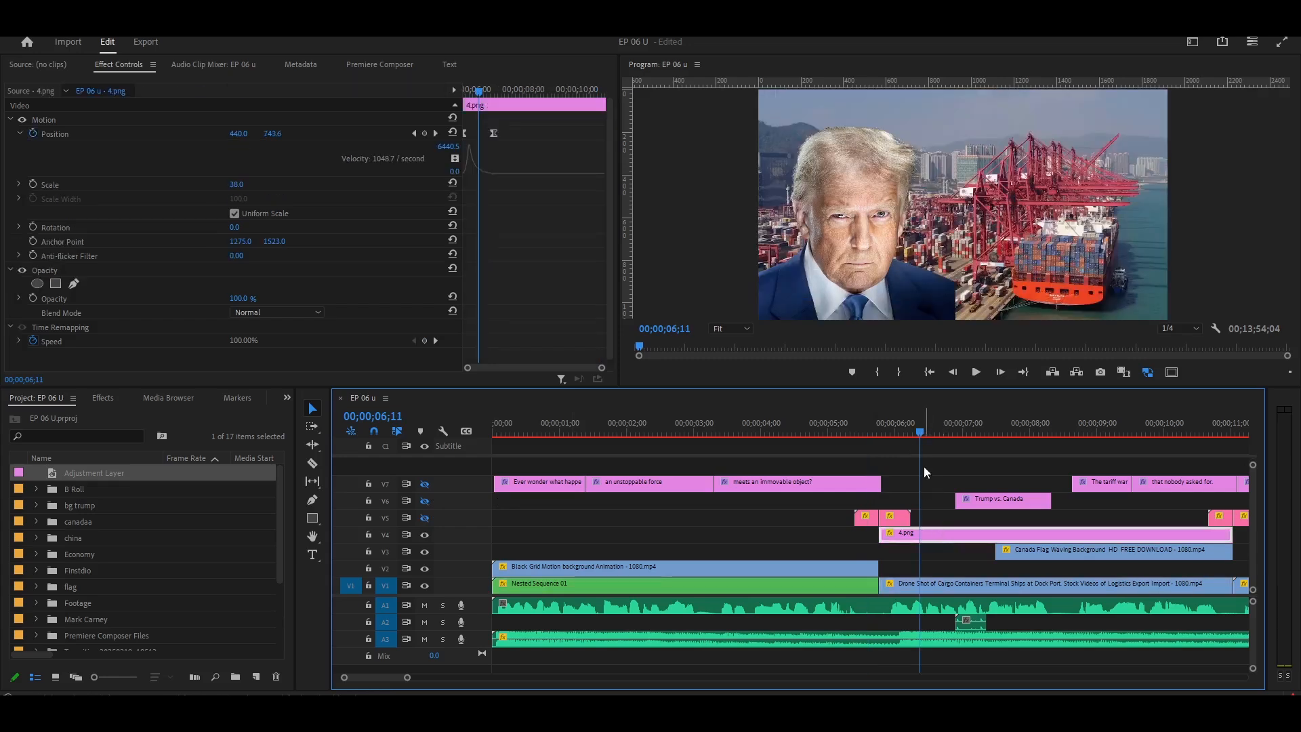
left_click(424, 534)
left_click(425, 534)
left_click(425, 535)
left_click(425, 535)
Inspect the Canada Flag Waving Background clip near 00;00;08;14 with track V4 hidden, toggling track V3 off and on
left_click(1061, 432)
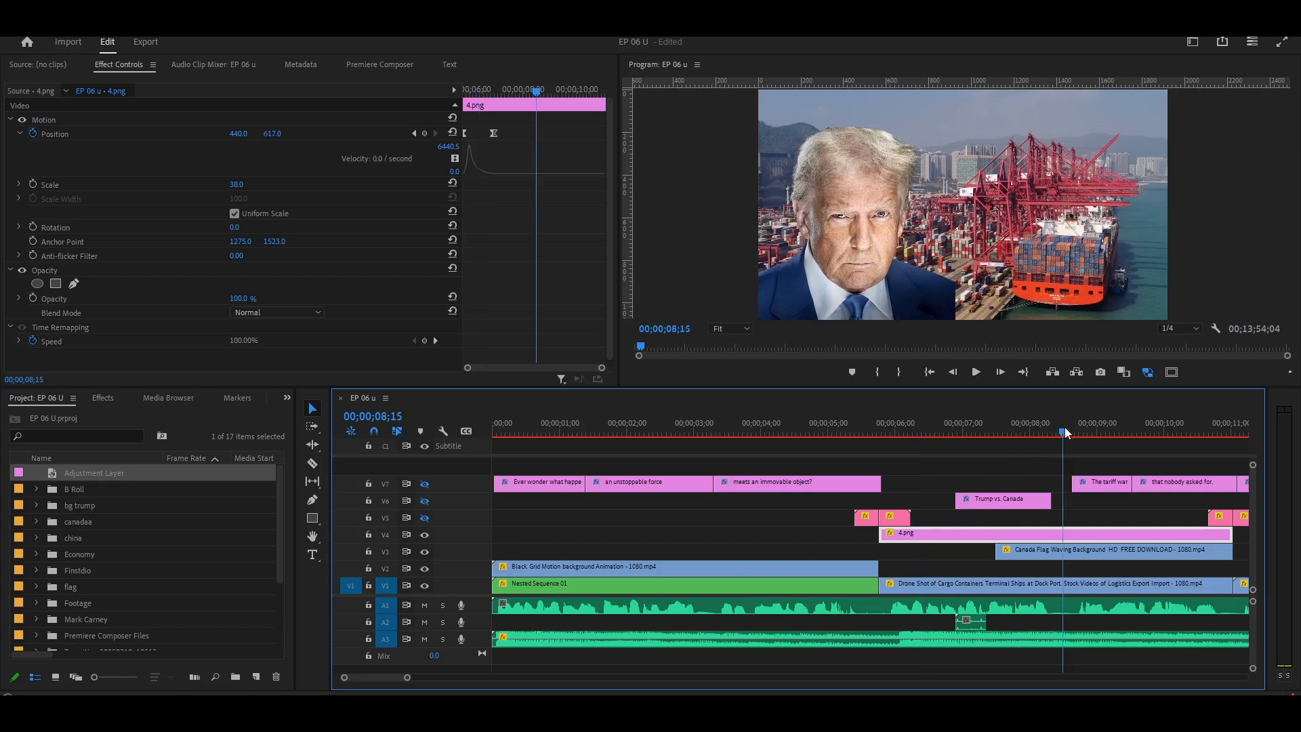
left_click(1065, 557)
left_click(425, 535)
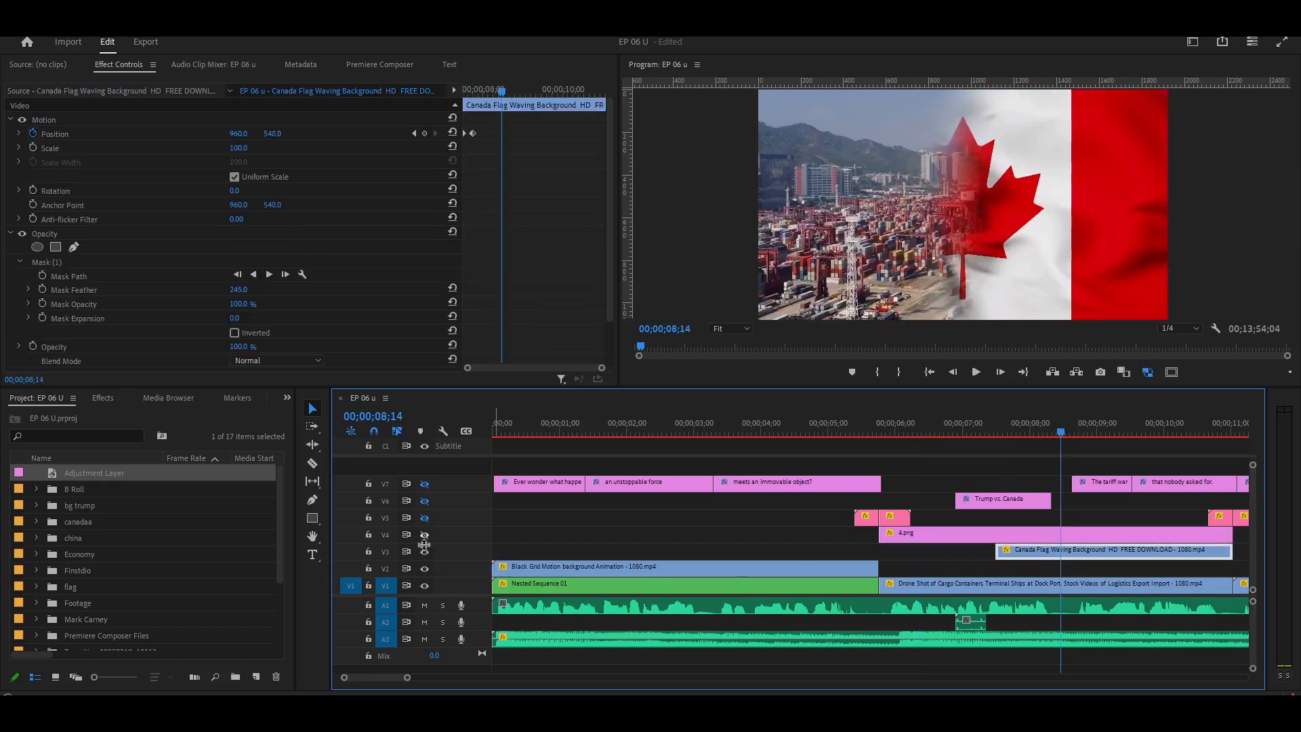
left_click(424, 551)
left_click(425, 551)
Inspect the Black Grid Motion background clip at 00;00;04;15 by toggling track V2's visibility, leaving the track hidden
left_click(795, 431)
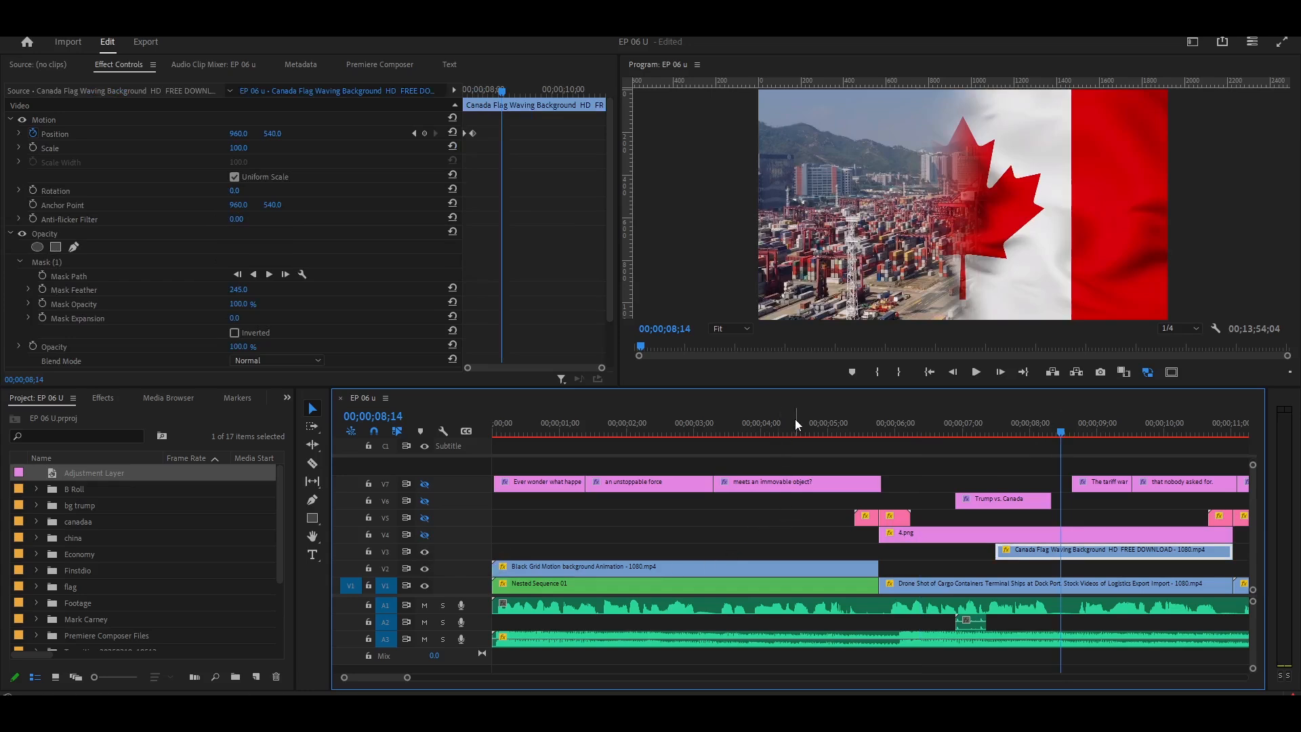
left_click(803, 575)
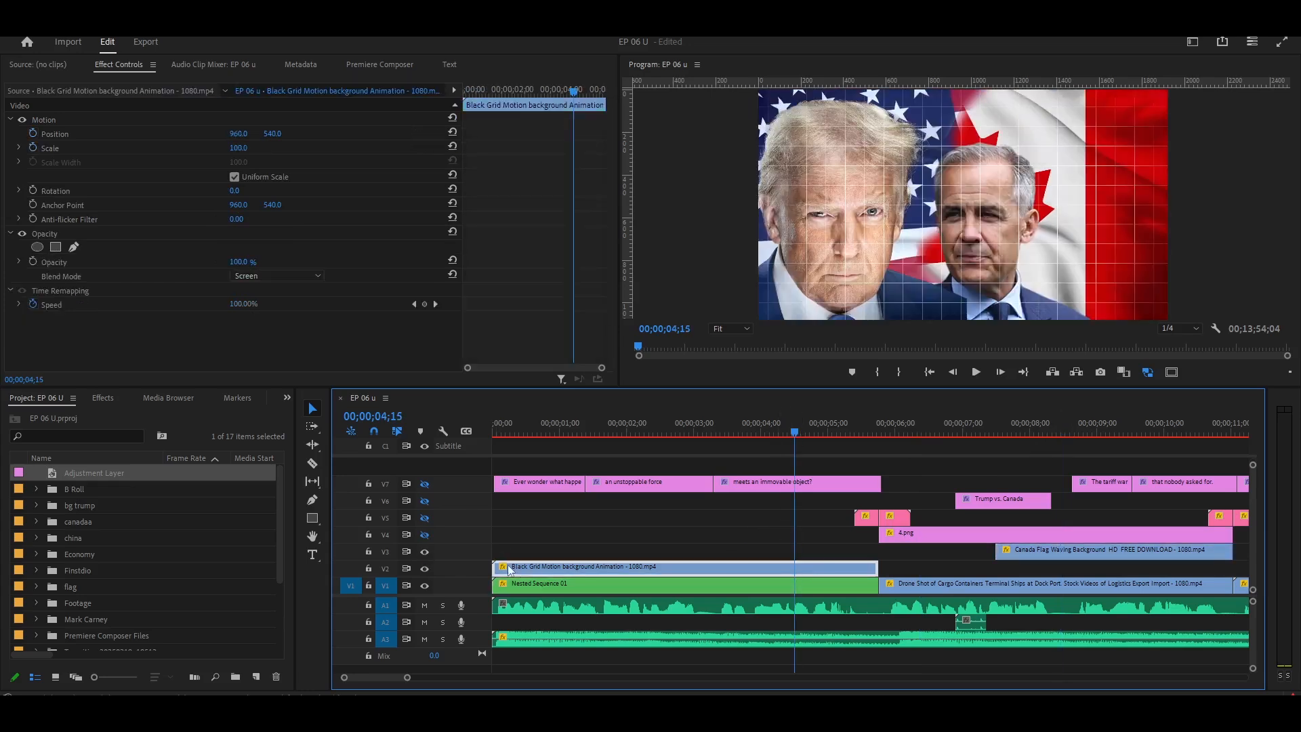
left_click(425, 569)
left_click(426, 569)
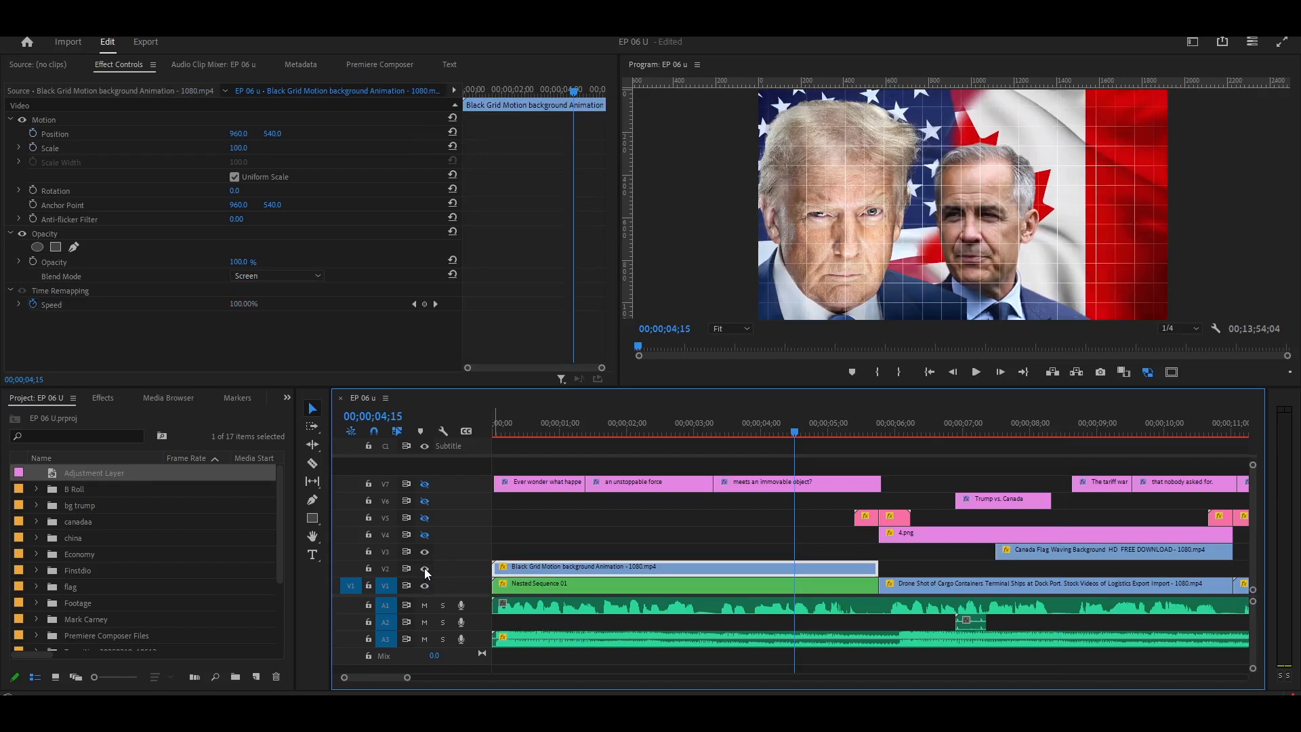
left_click(425, 568)
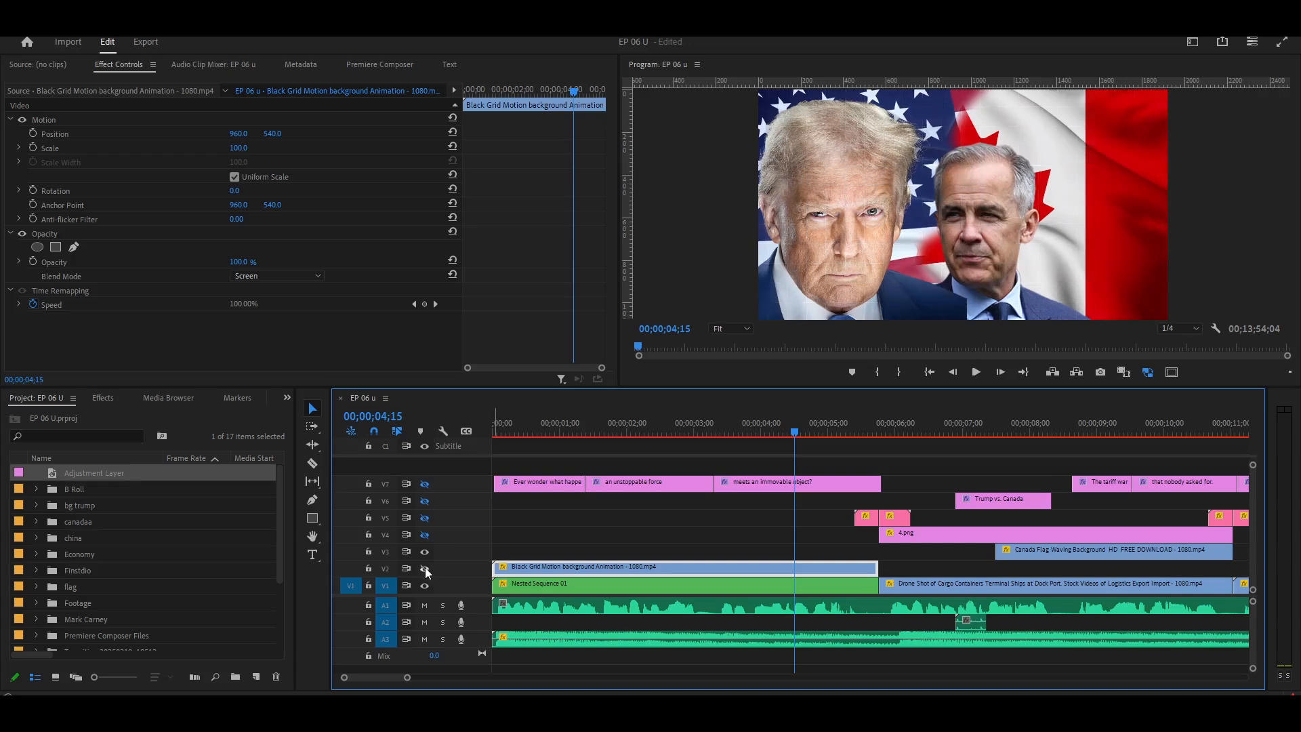
Inspect the Nested Sequence 01 clip at 00;00;04;15 by toggling track V1's visibility off and back on
left_click(561, 591)
left_click(425, 586)
left_click(424, 587)
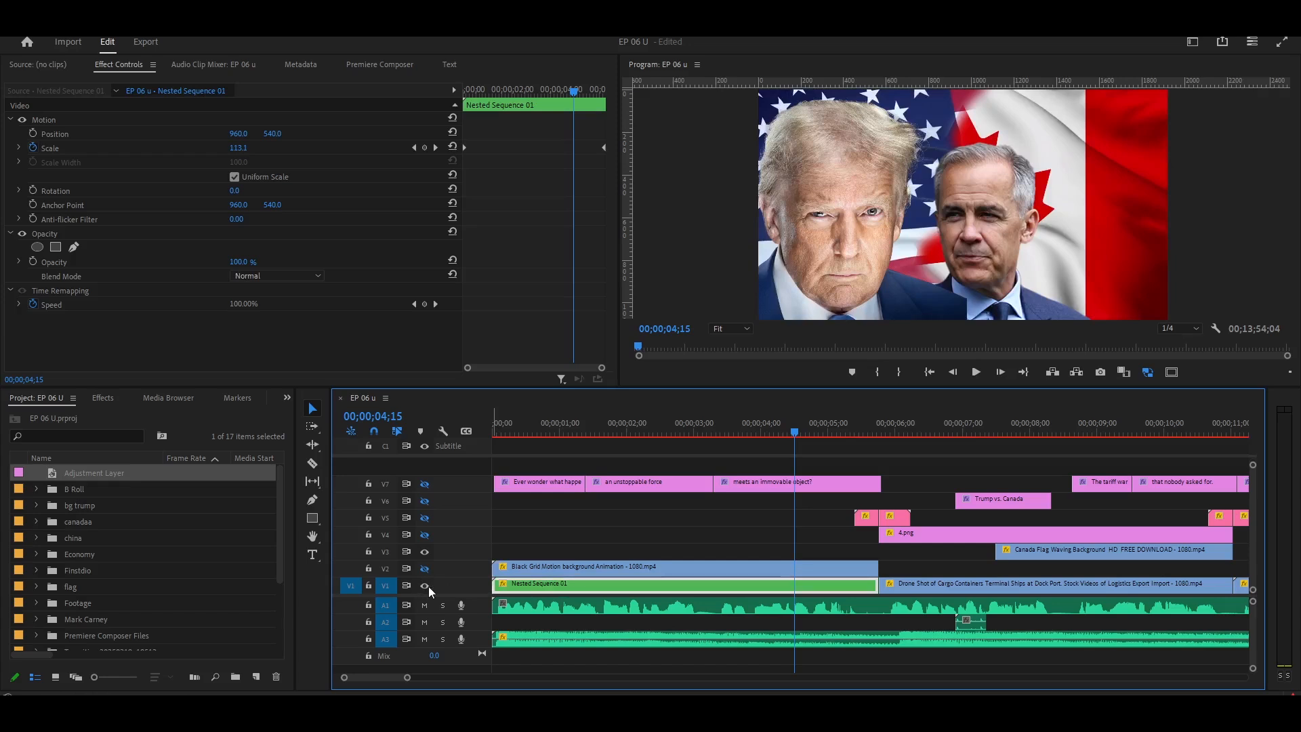
Open Nested Sequence 01, toggle its tracks V4, V2 and V1 to check each layer at 00;00;05;03, and close it
double_click(581, 596)
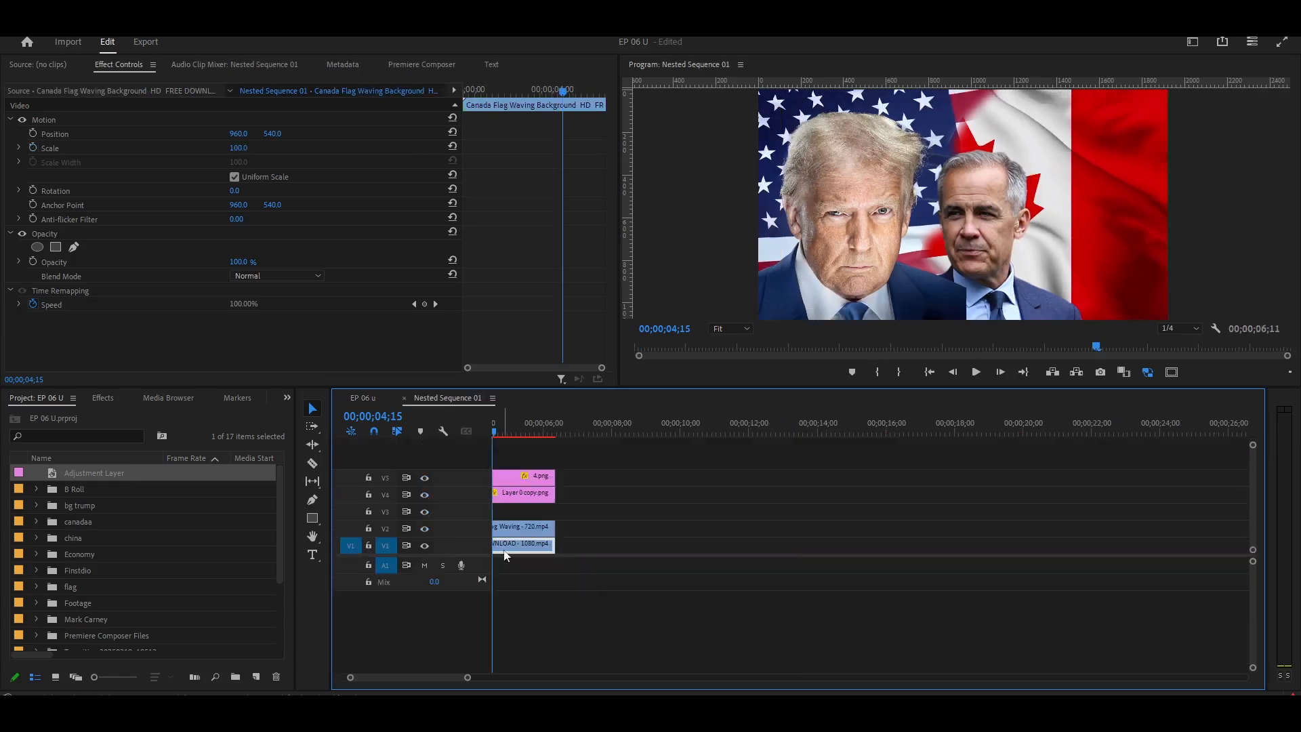
left_click(514, 438)
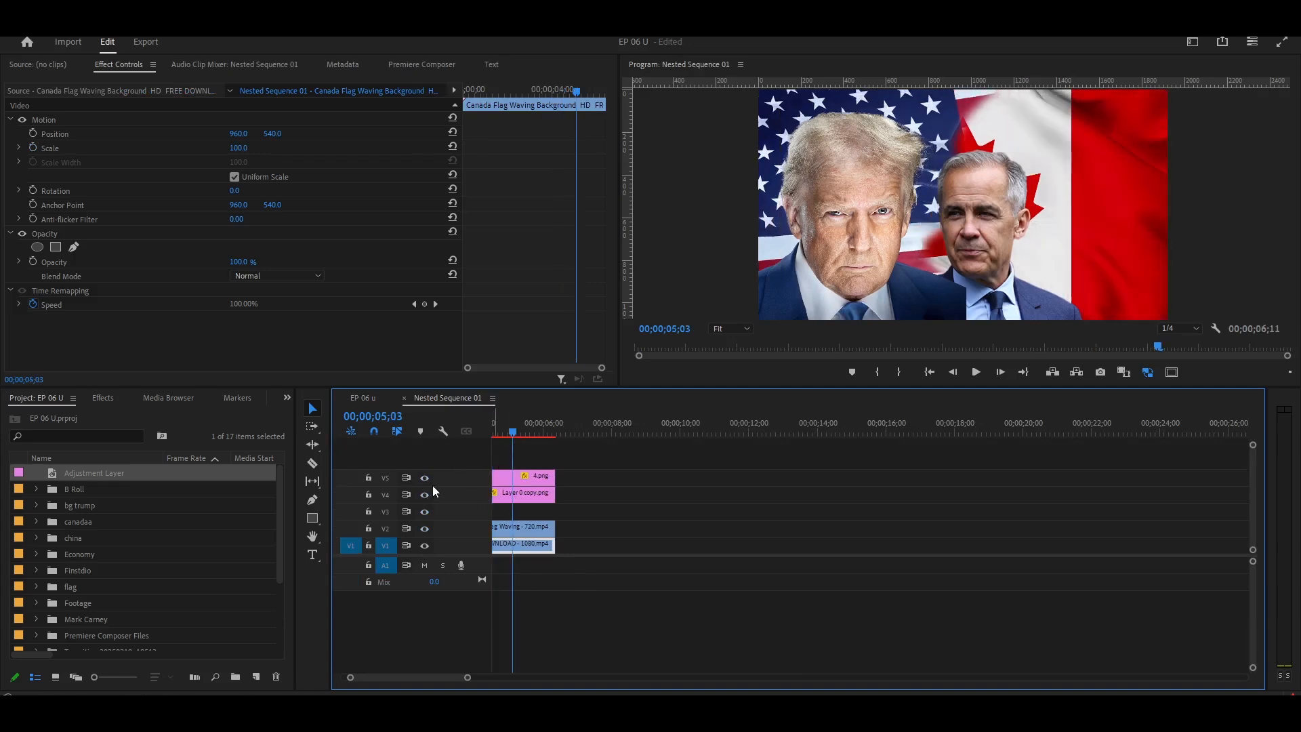
left_click(424, 496)
left_click(425, 495)
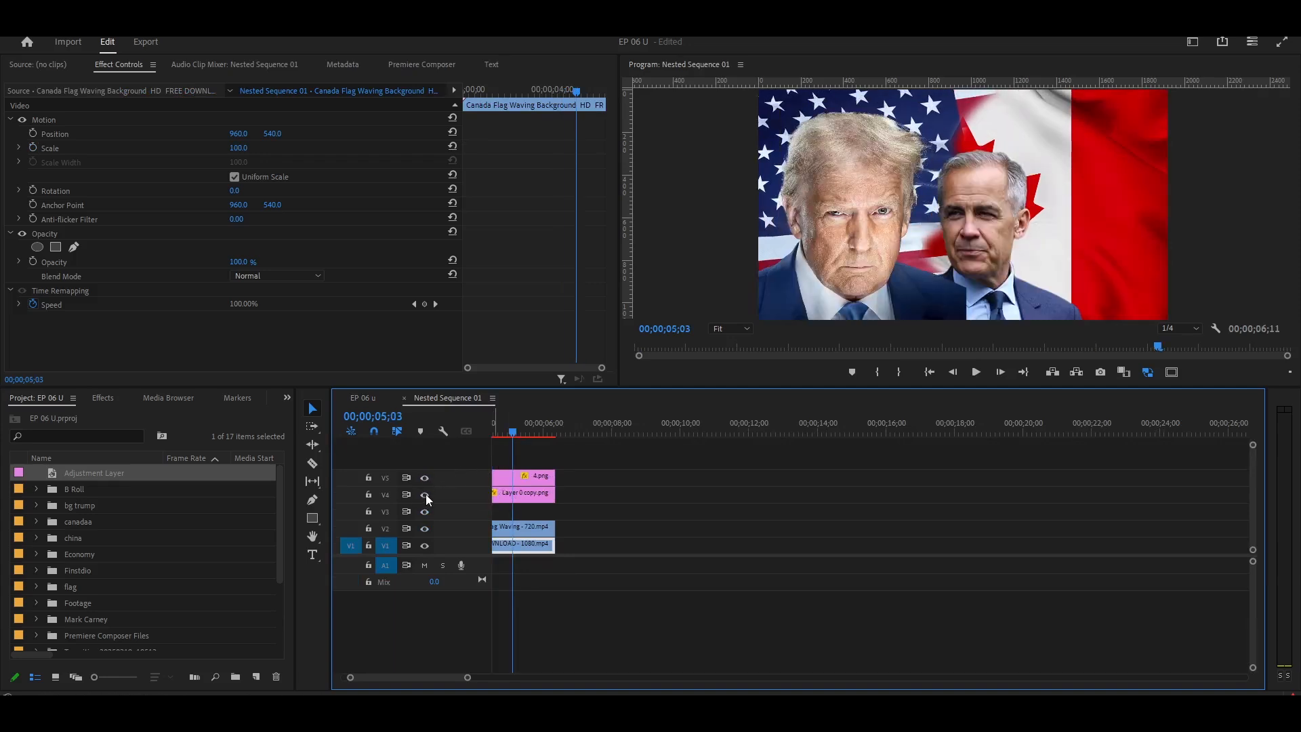
left_click(424, 528)
left_click(425, 528)
left_click(424, 546)
left_click(424, 546)
left_click(493, 398)
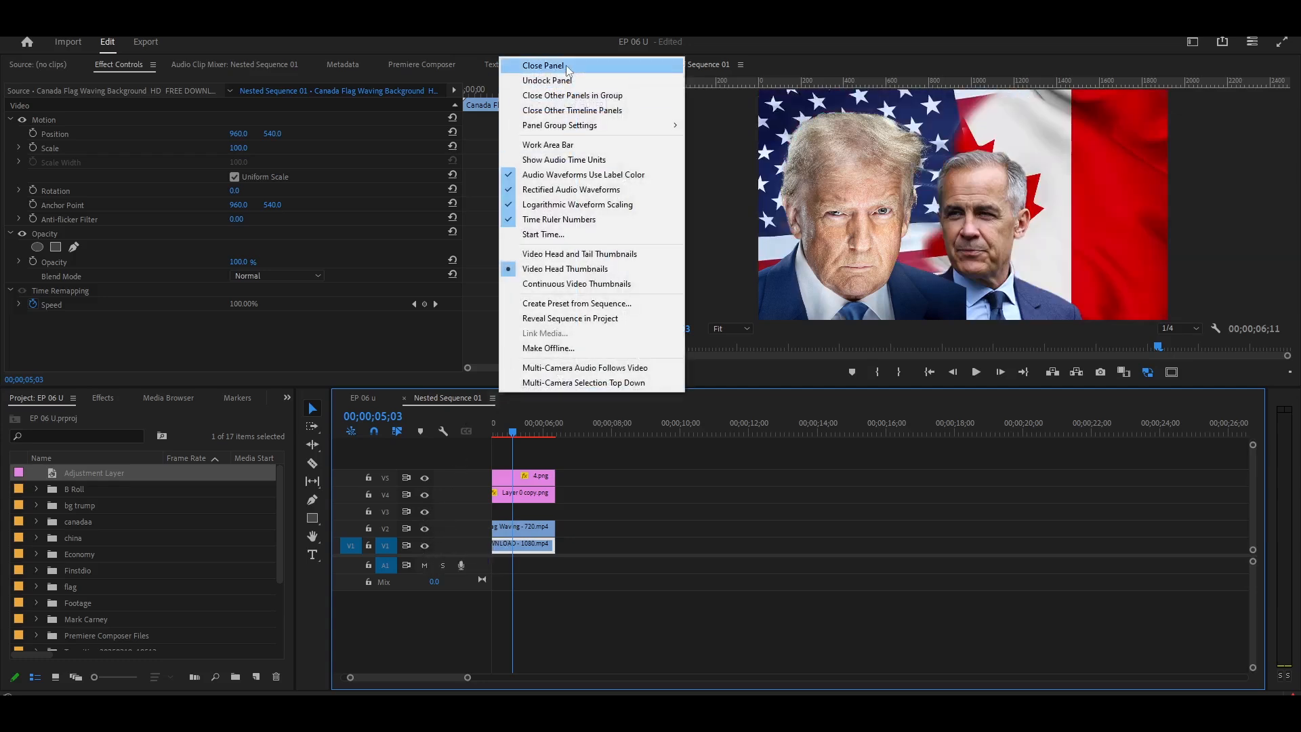
left_click(542, 63)
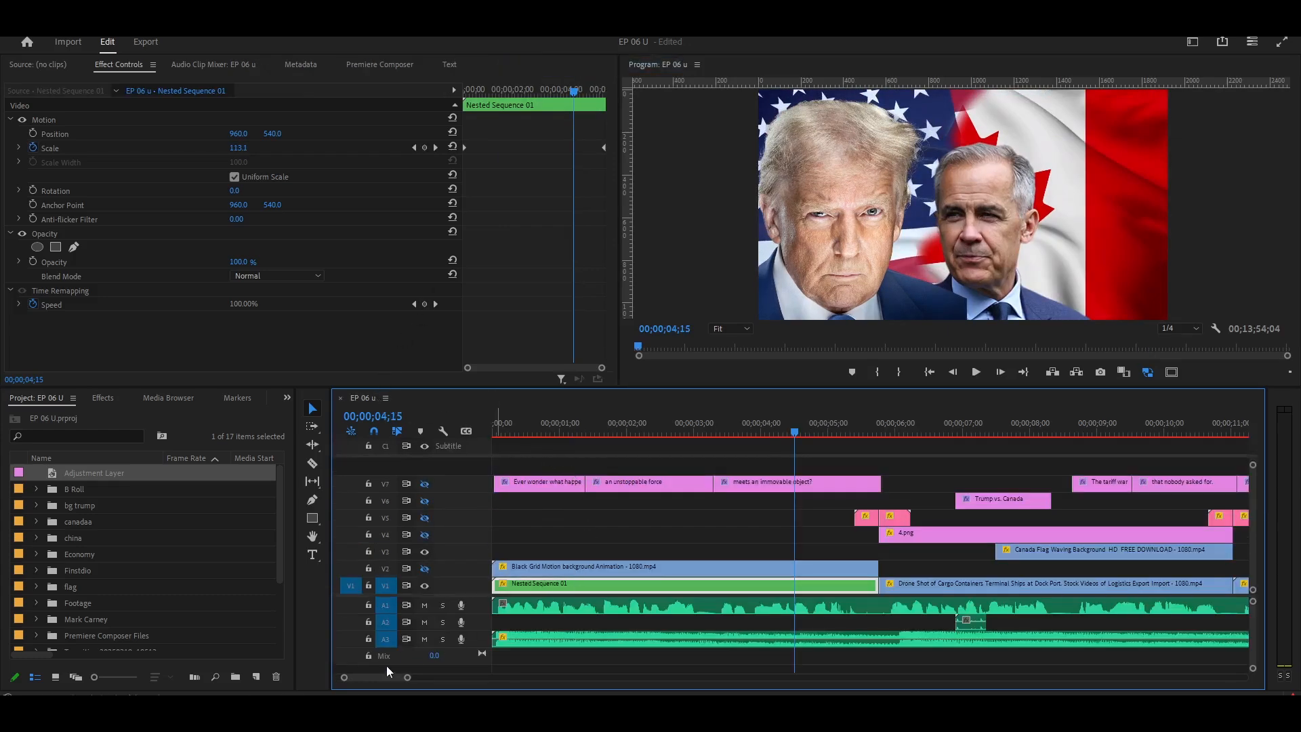
Review the opening's layers at 00;00;00;14 by selecting the first caption, the Black Grid Motion background and Nested Sequence 01
left_click_drag(522, 428, 466, 431)
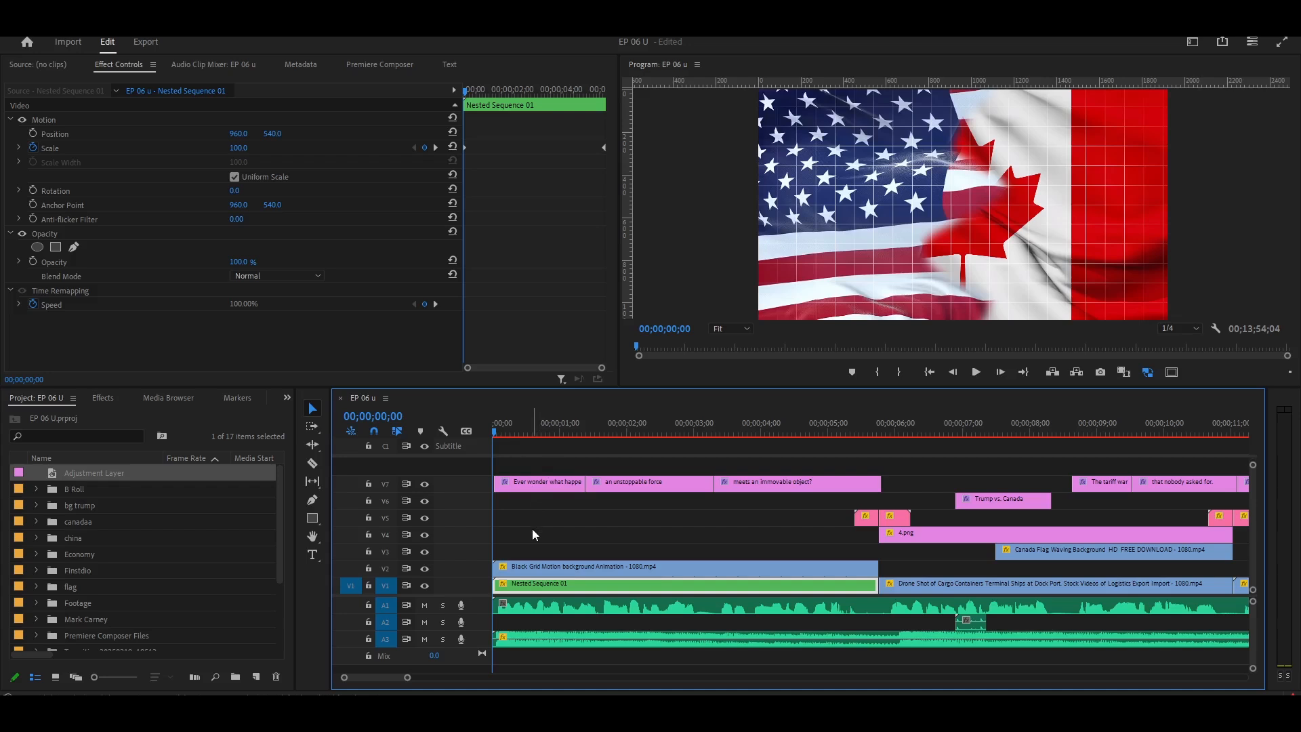
left_click(523, 432)
left_click(546, 485)
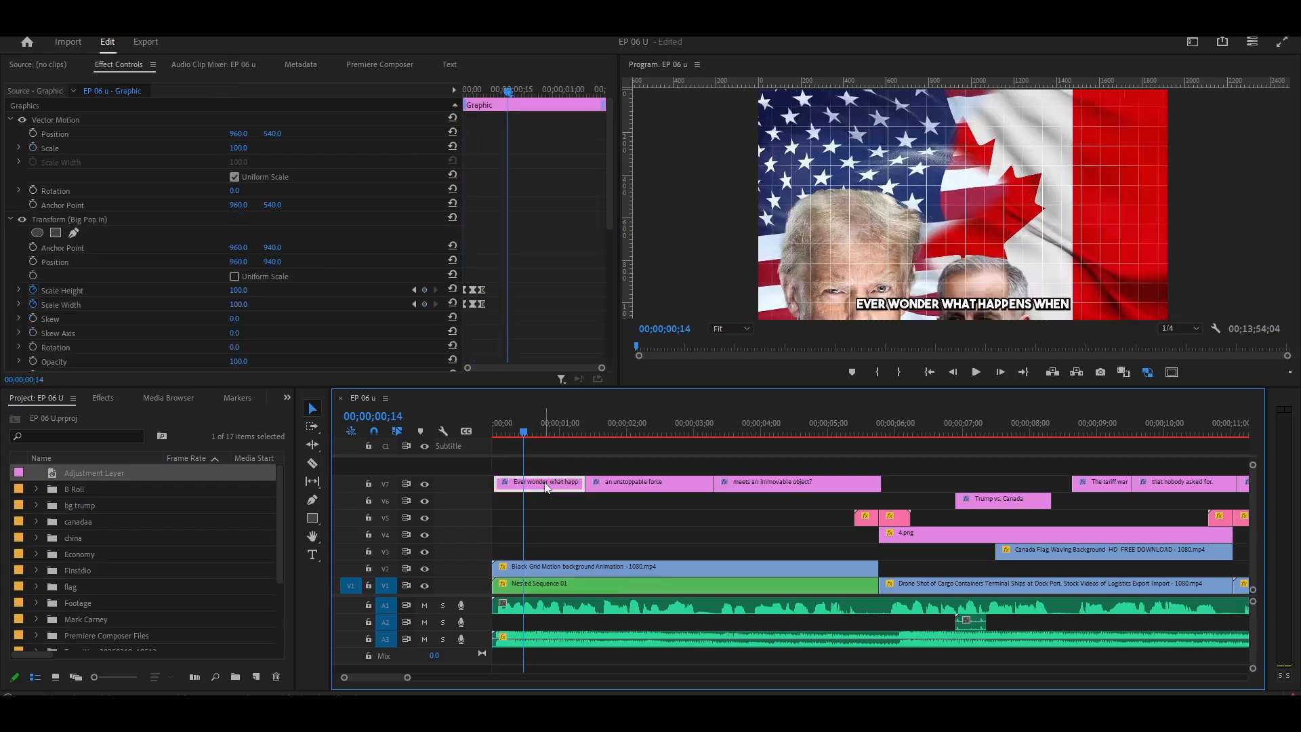
left_click(537, 571)
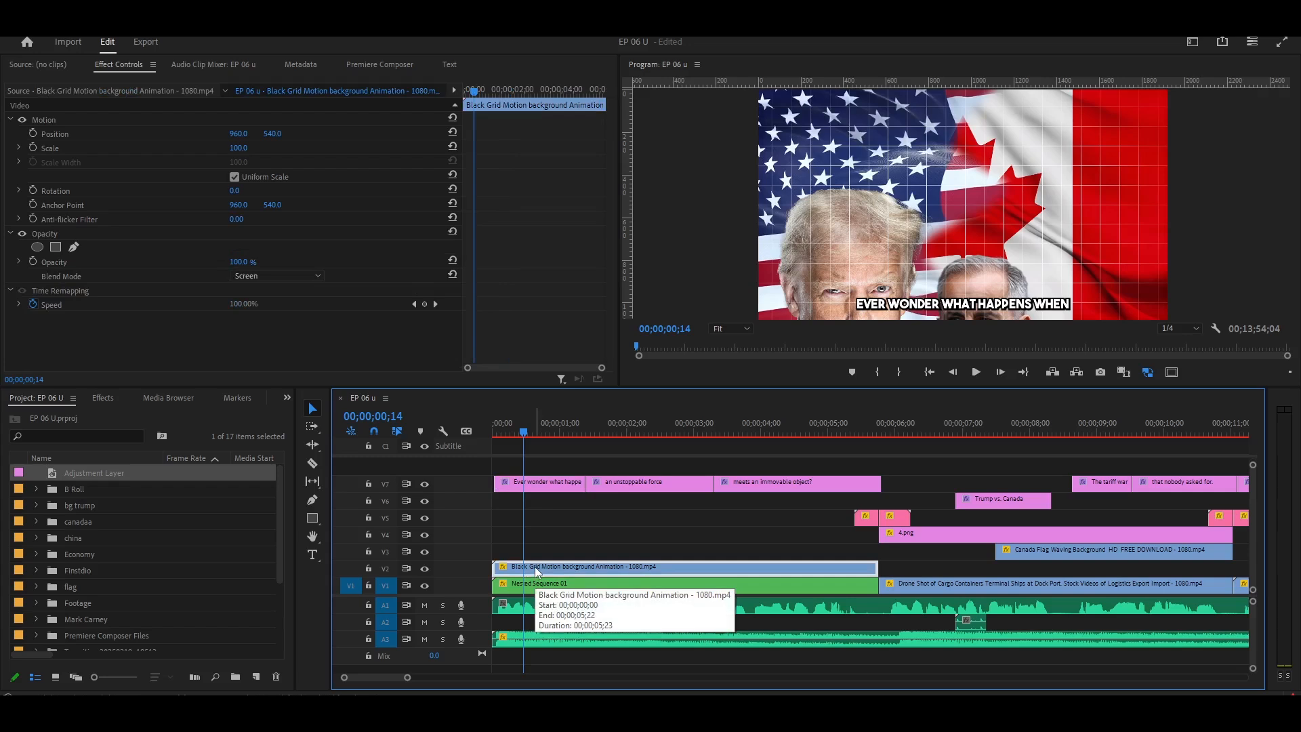
left_click(538, 587)
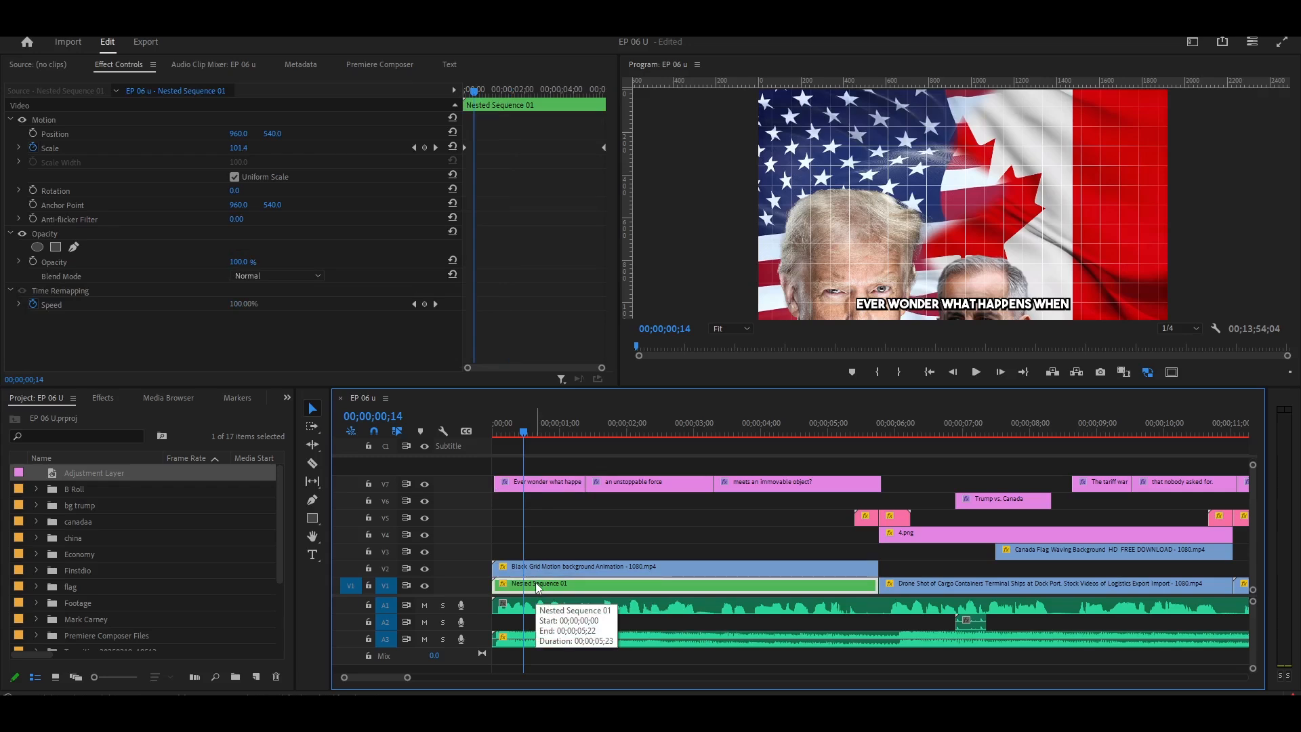
Open Nested Sequence 01 and review its 4.png, Layer 0 copy.png, USA flag and Canada flag clips at 00;00;02;21
double_click(539, 587)
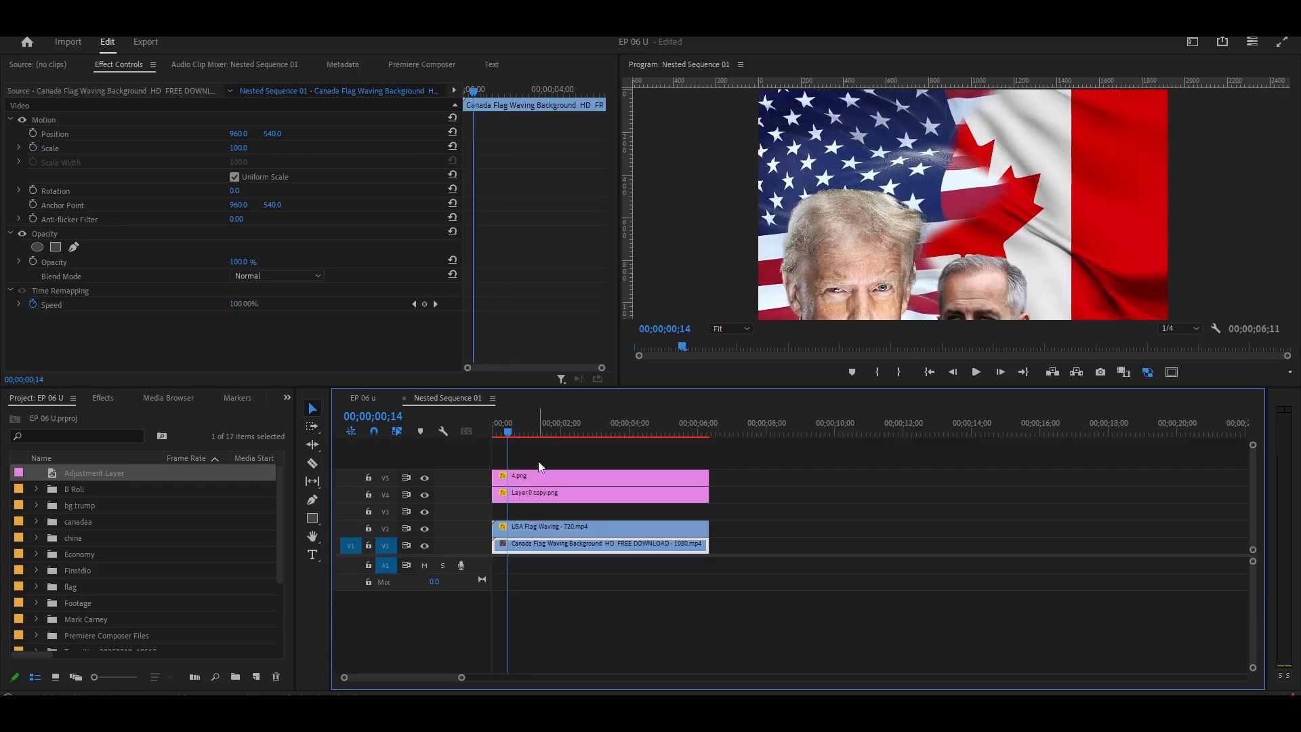
left_click_drag(510, 435, 584, 444)
left_click(599, 481)
left_click(603, 500)
left_click(603, 523)
left_click(610, 543)
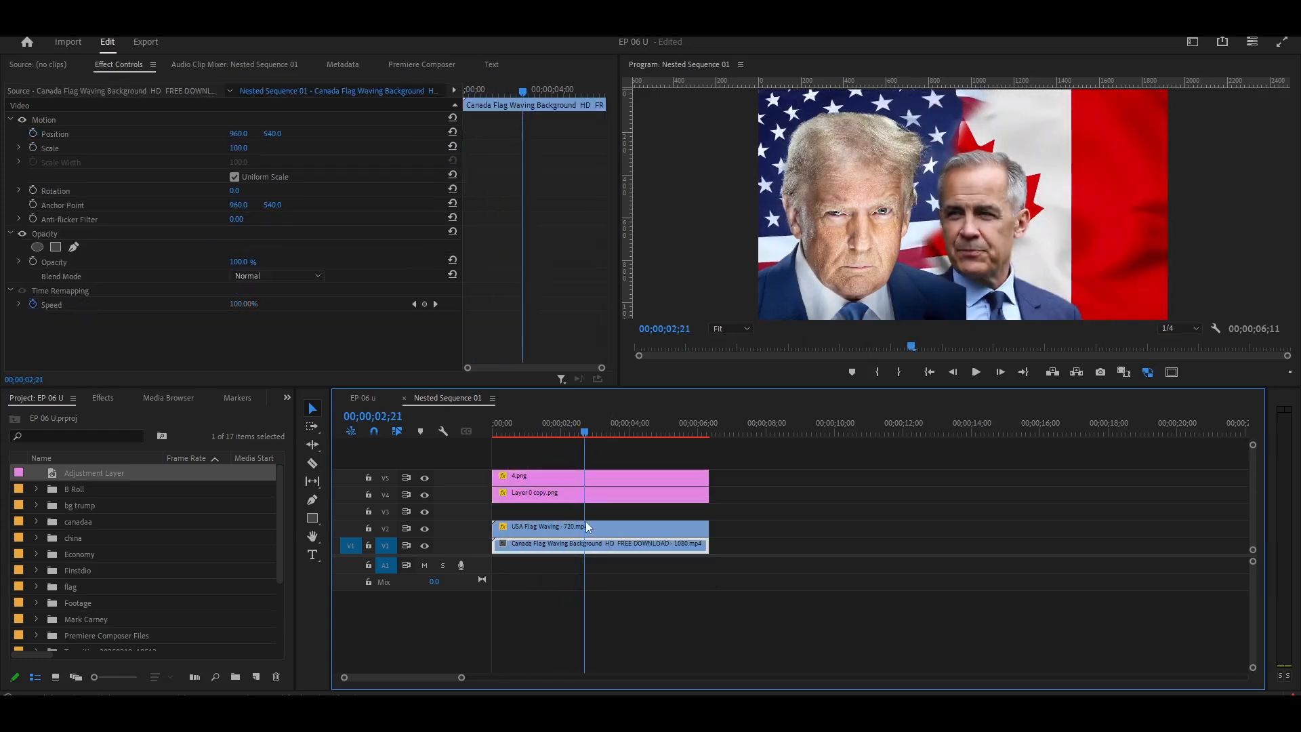
Play Nested Sequence 01 from its start and stop at 00;00;03;28
left_click_drag(549, 433, 453, 434)
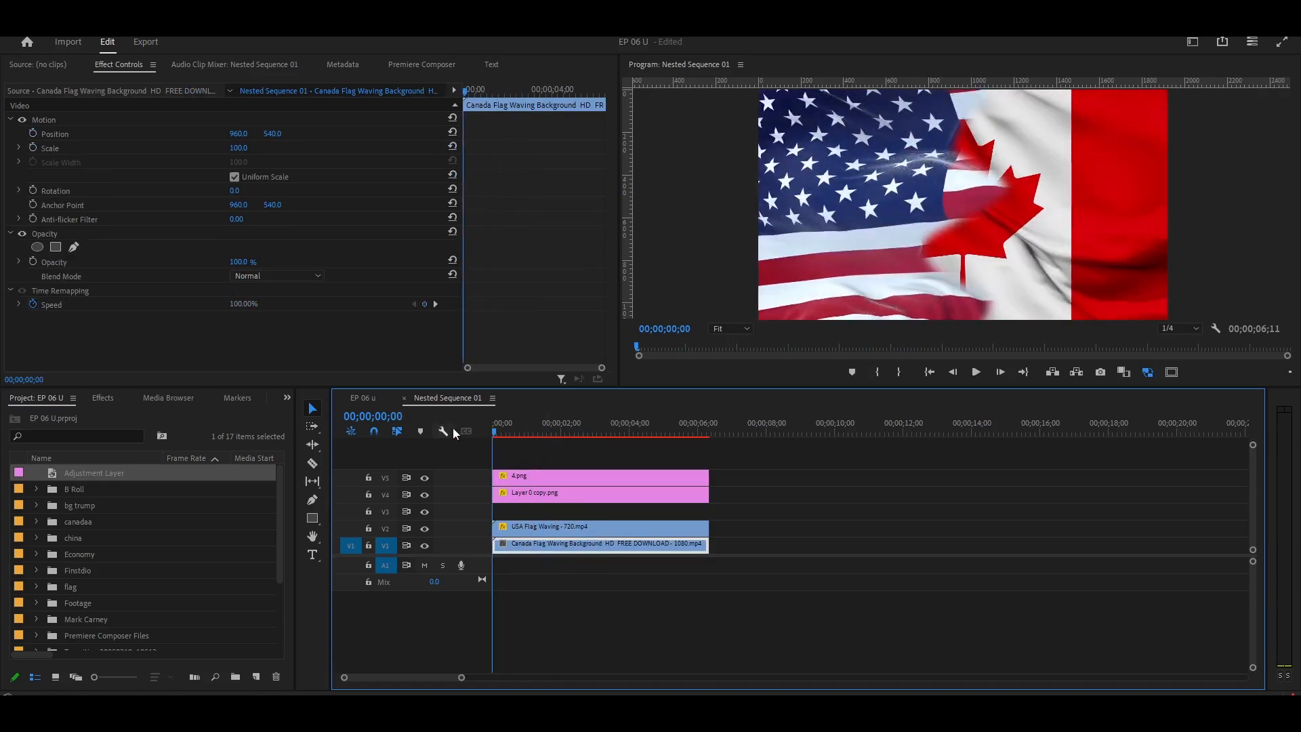
key("space")
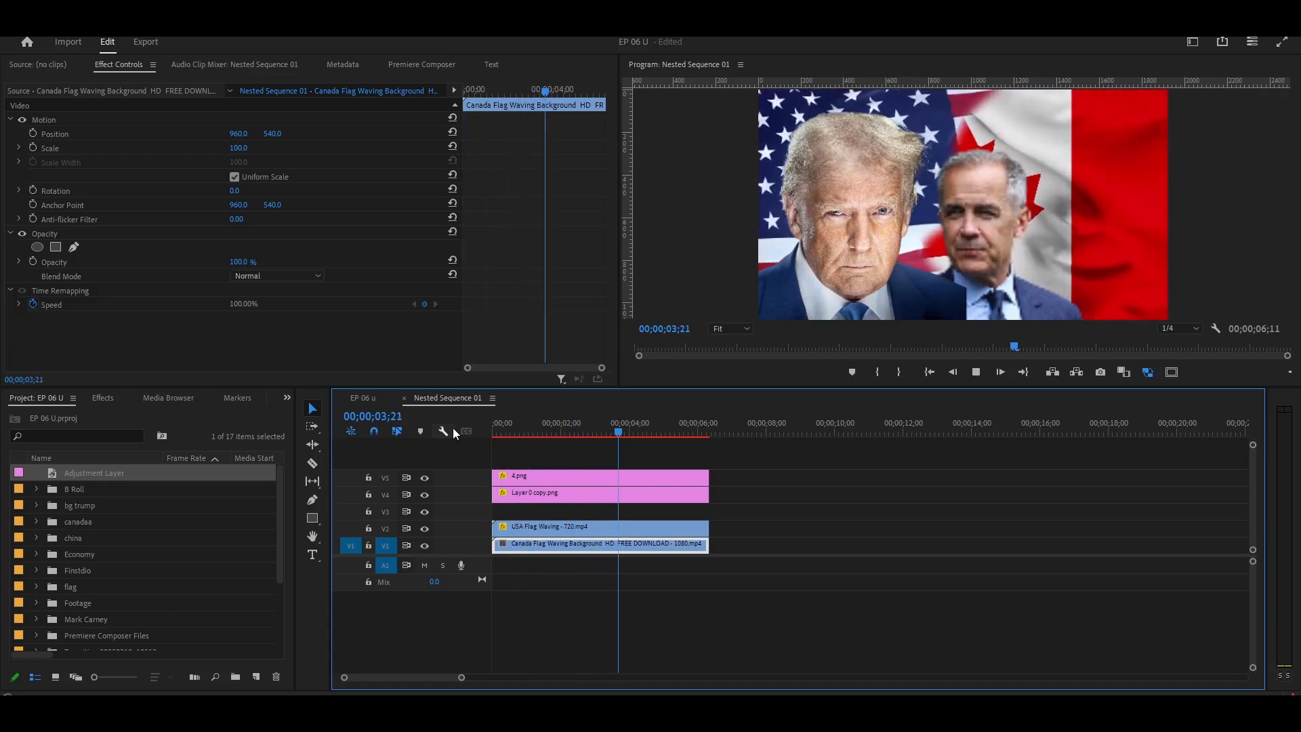
key("space")
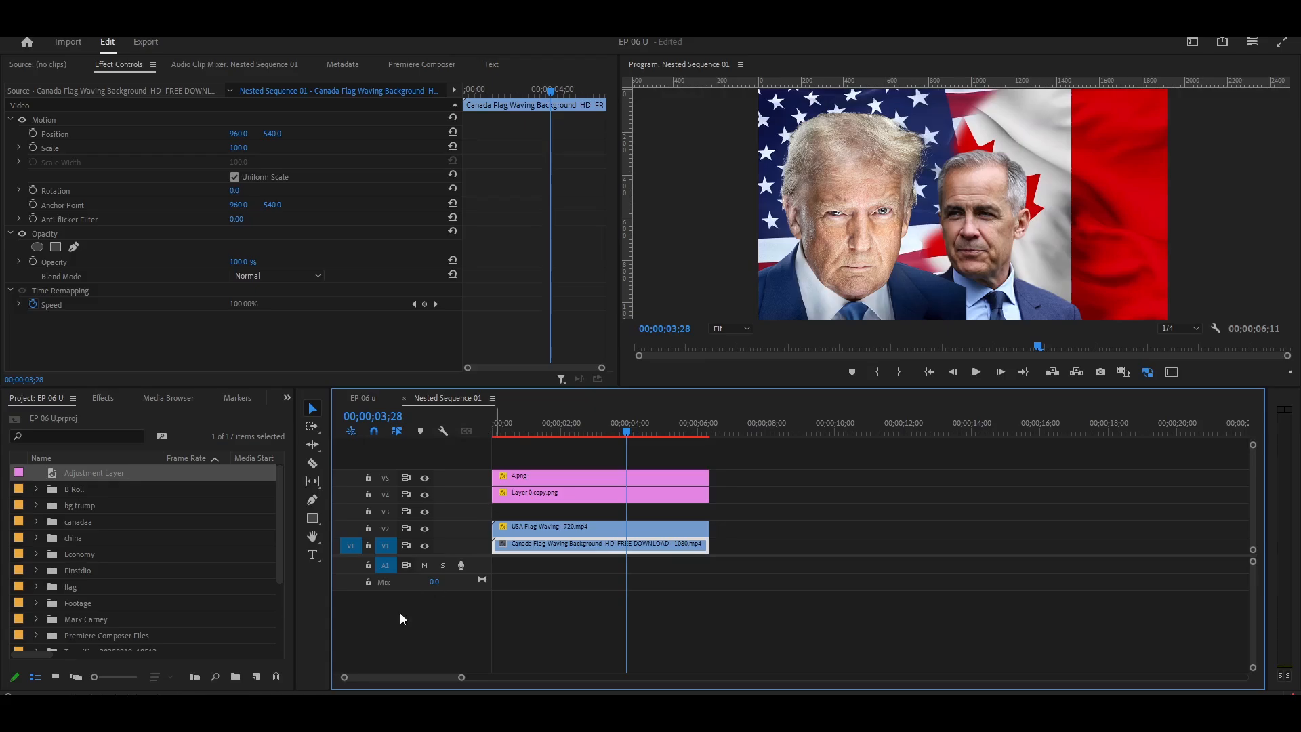
Switch to the script PDF and select the highlighted phrase "Trump vs. Canada" in the opening paragraph
left_click(393, 716)
scroll(404, 420, "up", 7)
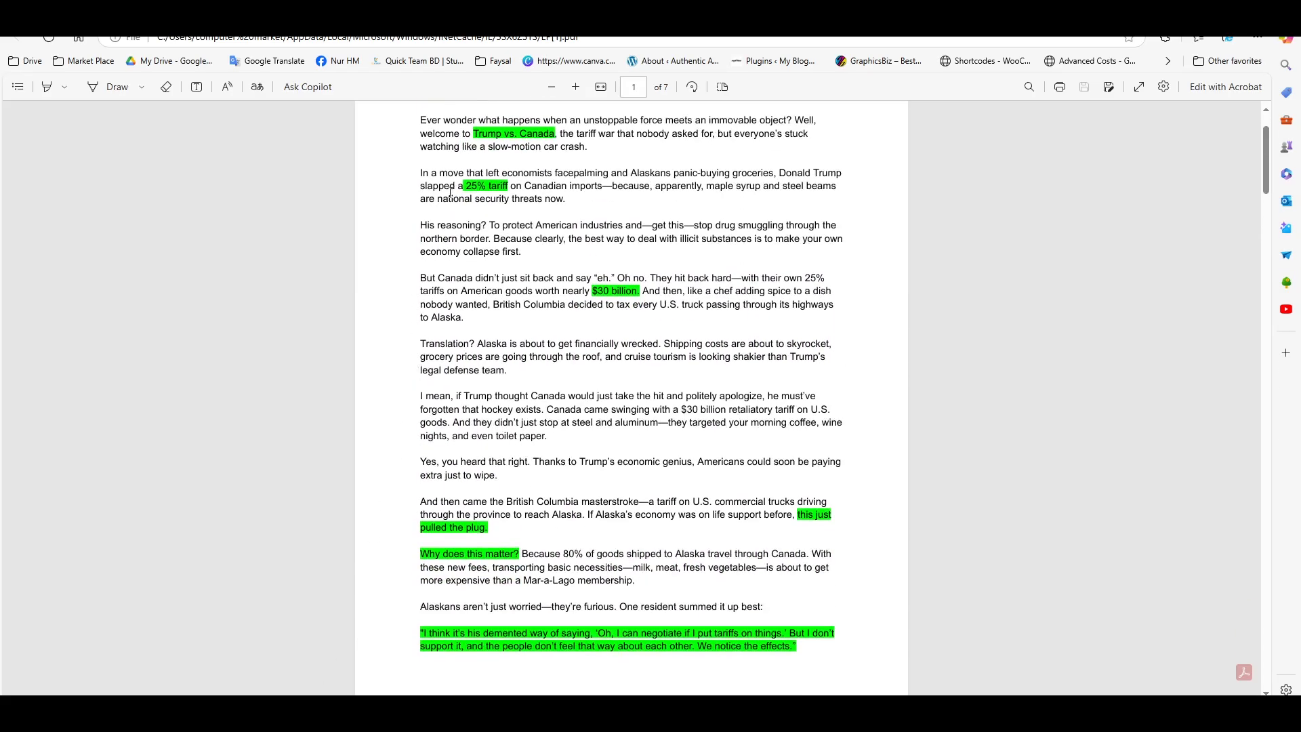
left_click_drag(473, 134, 557, 138)
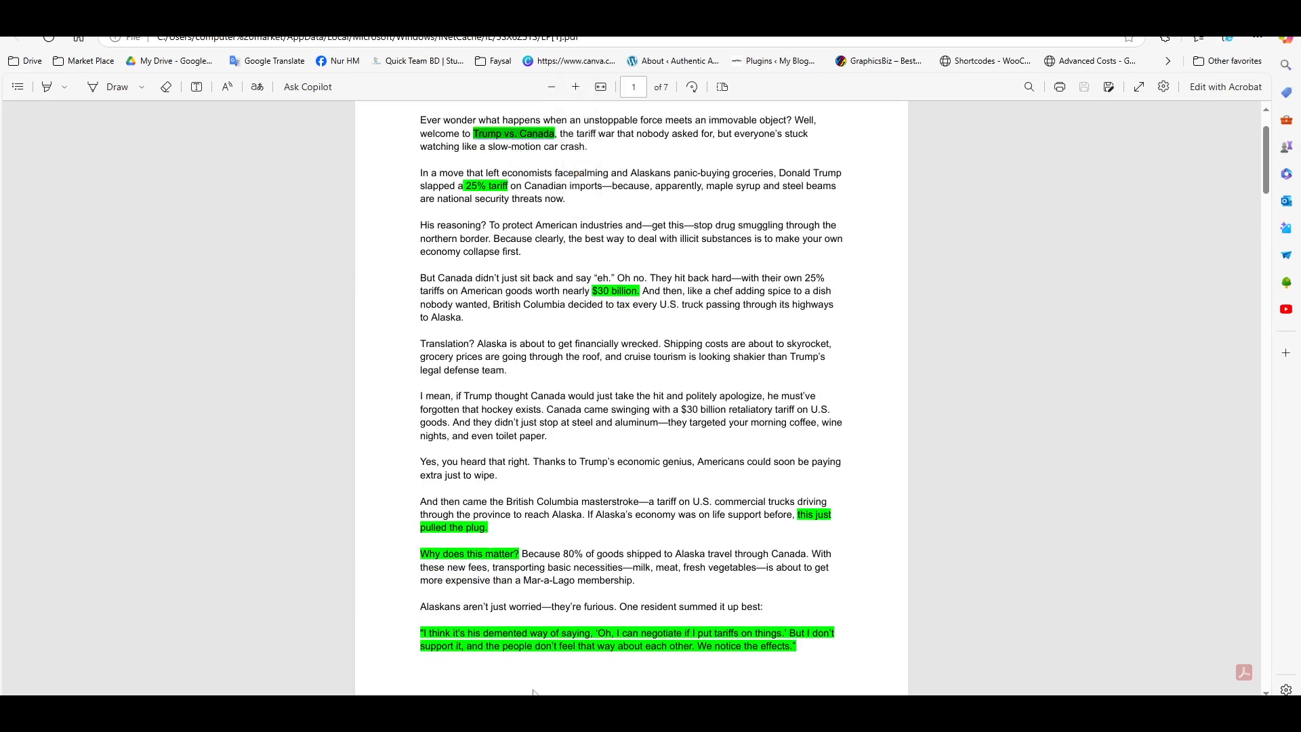
Switch back to Premiere Pro and return Nested Sequence 01 to 00;00;00;00 with only track V1 visible
key("alt+Tab")
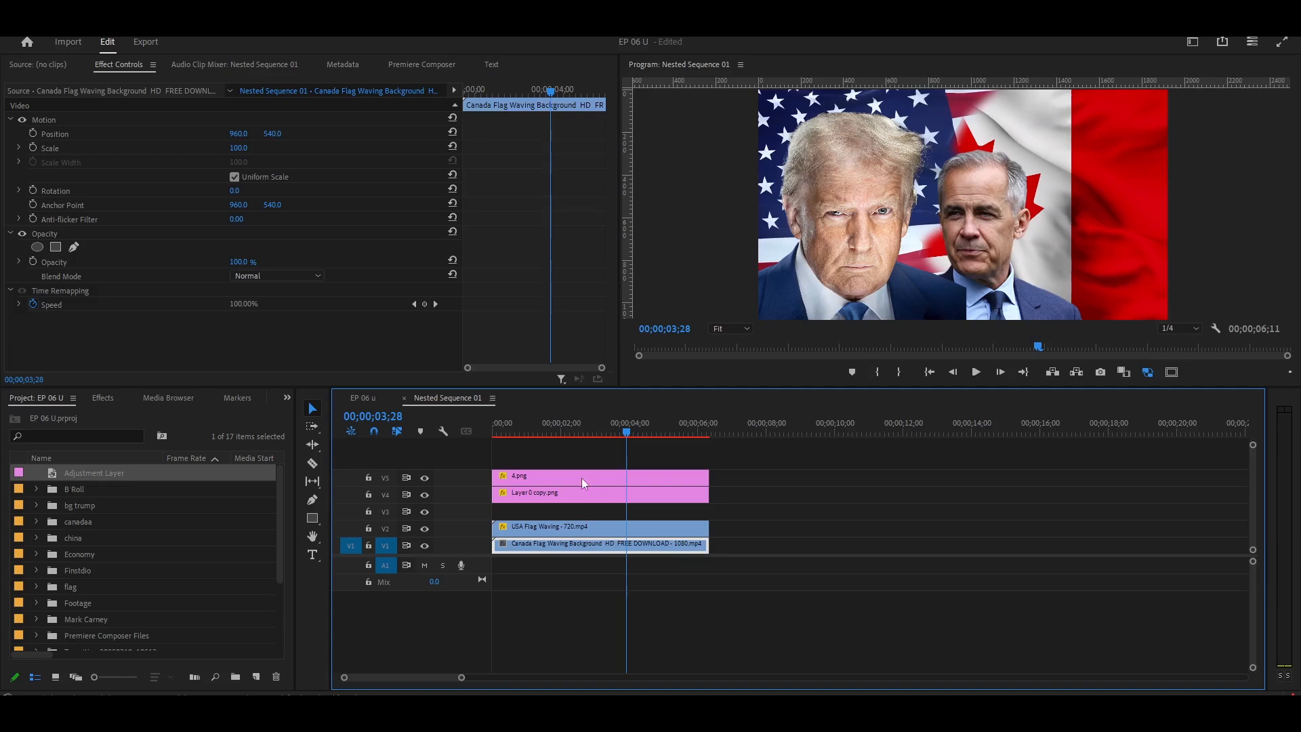
left_click_drag(517, 433, 481, 432)
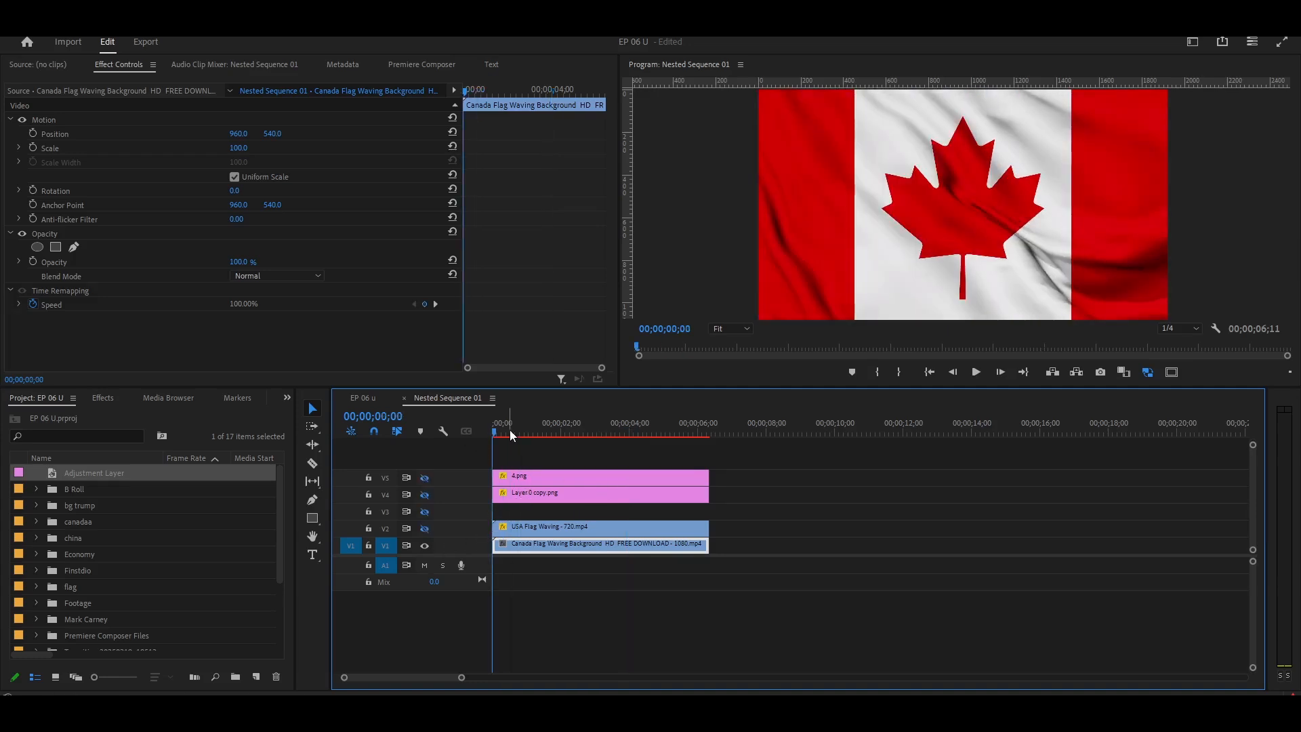
Scrub through the Canada flag clip on its own in Nested Sequence 01, ending at 00;00;01;20
left_click_drag(511, 435, 590, 429)
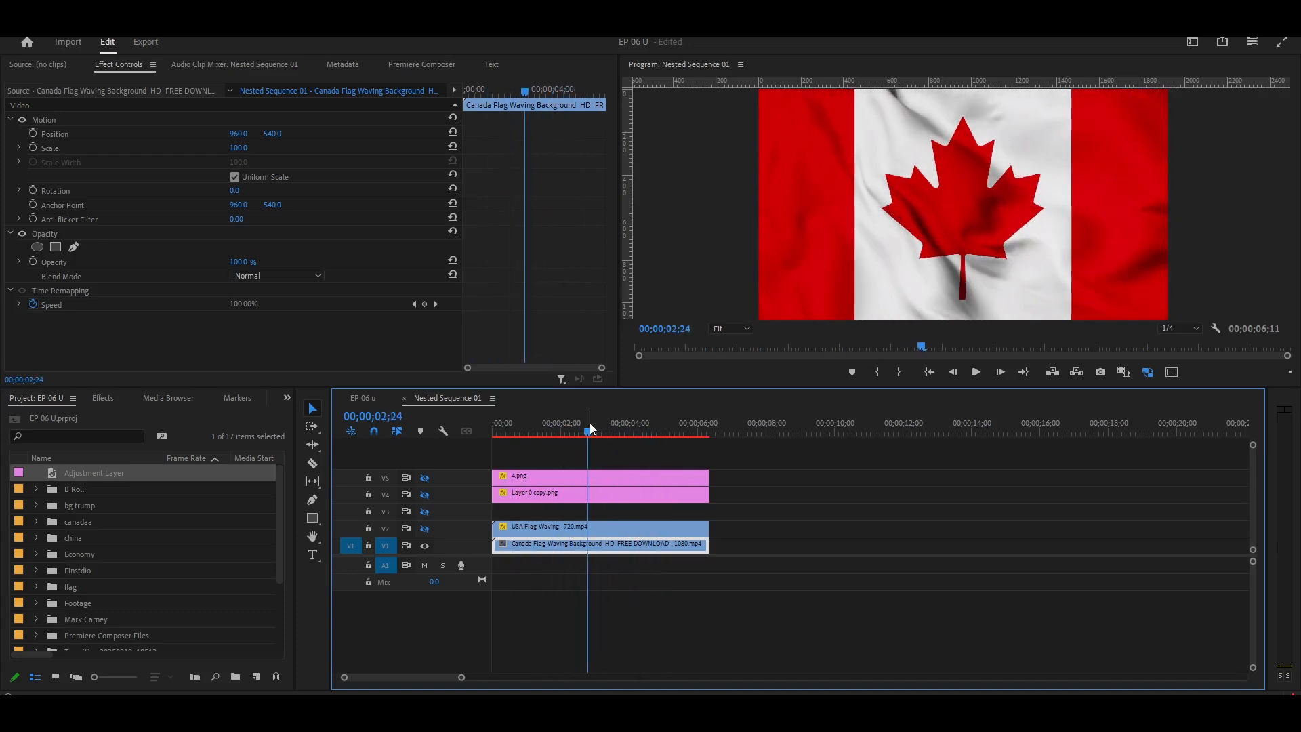
left_click_drag(536, 433, 533, 433)
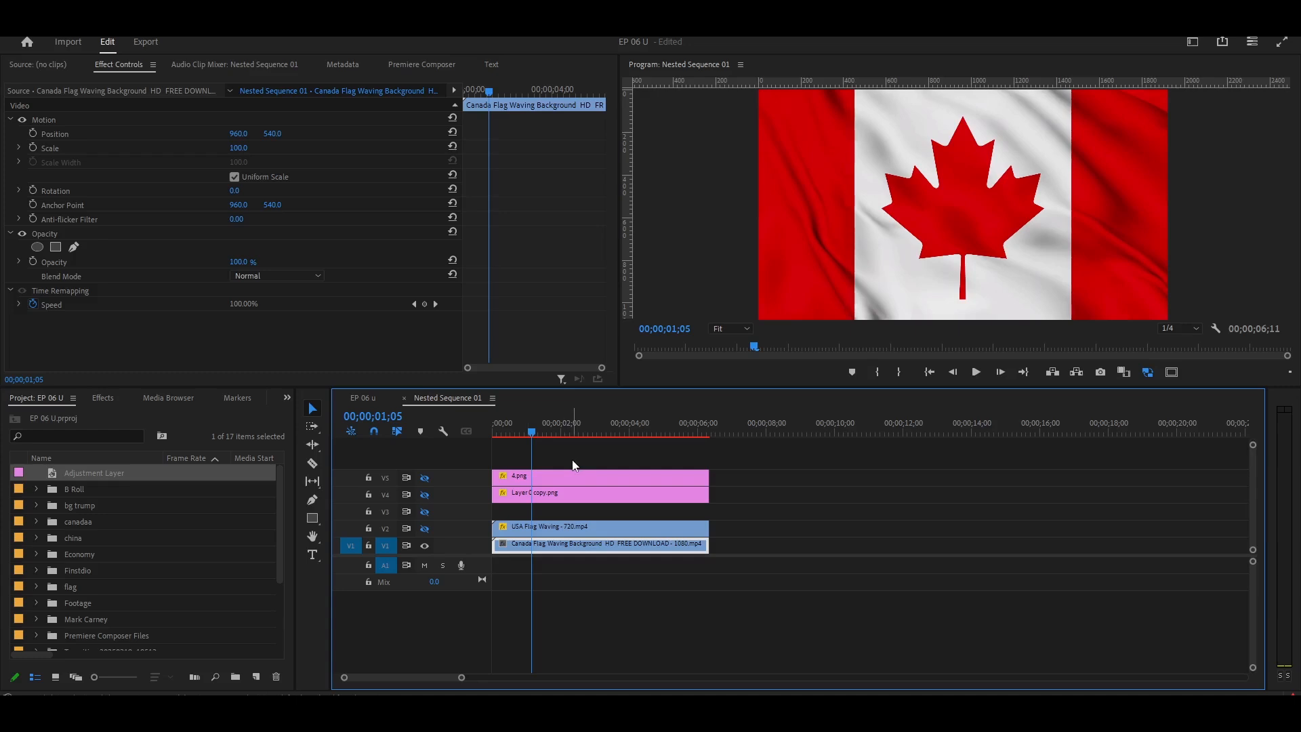
mouse_move(550, 428)
left_mouse_down()
mouse_move(580, 430)
mouse_move(498, 435)
mouse_move(583, 437)
mouse_move(550, 441)
left_mouse_up()
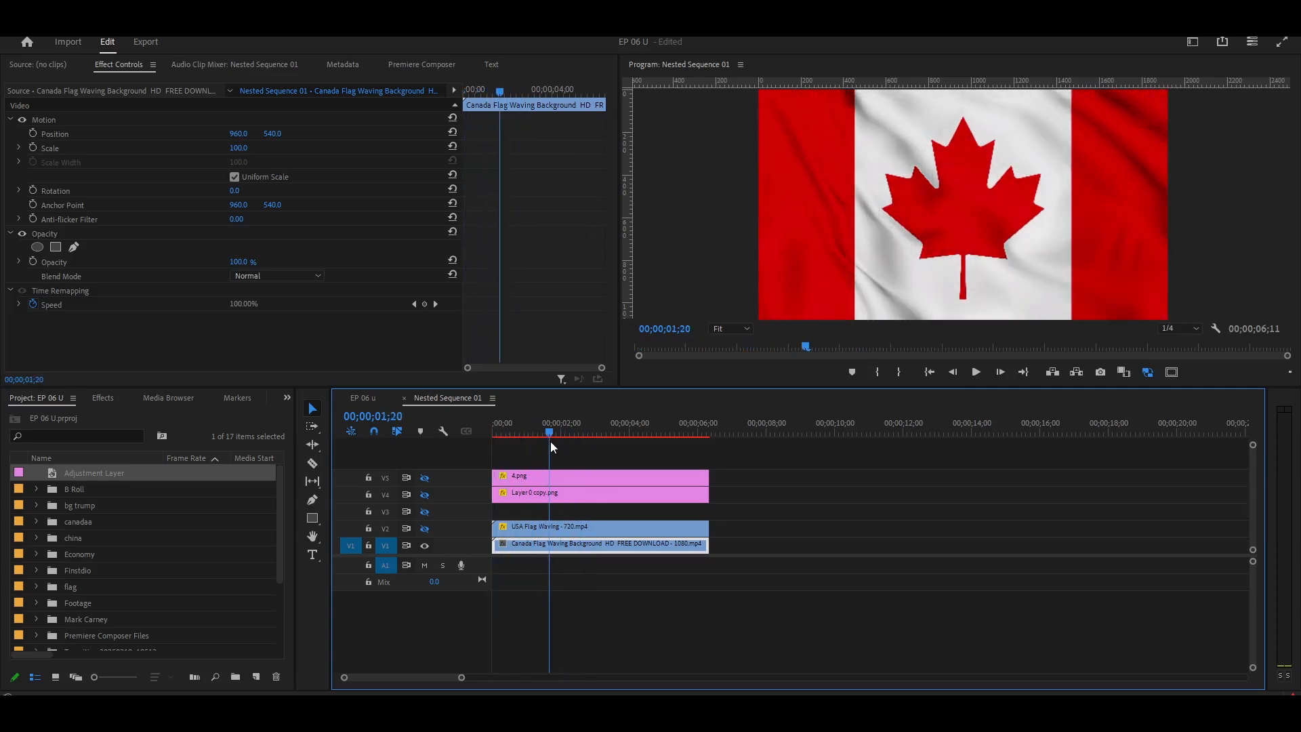
Show track V2 and compare the USA Flag Waving clip at 00;00;00;00 with its Opacity effect off and on
left_click(424, 529)
left_click(525, 523)
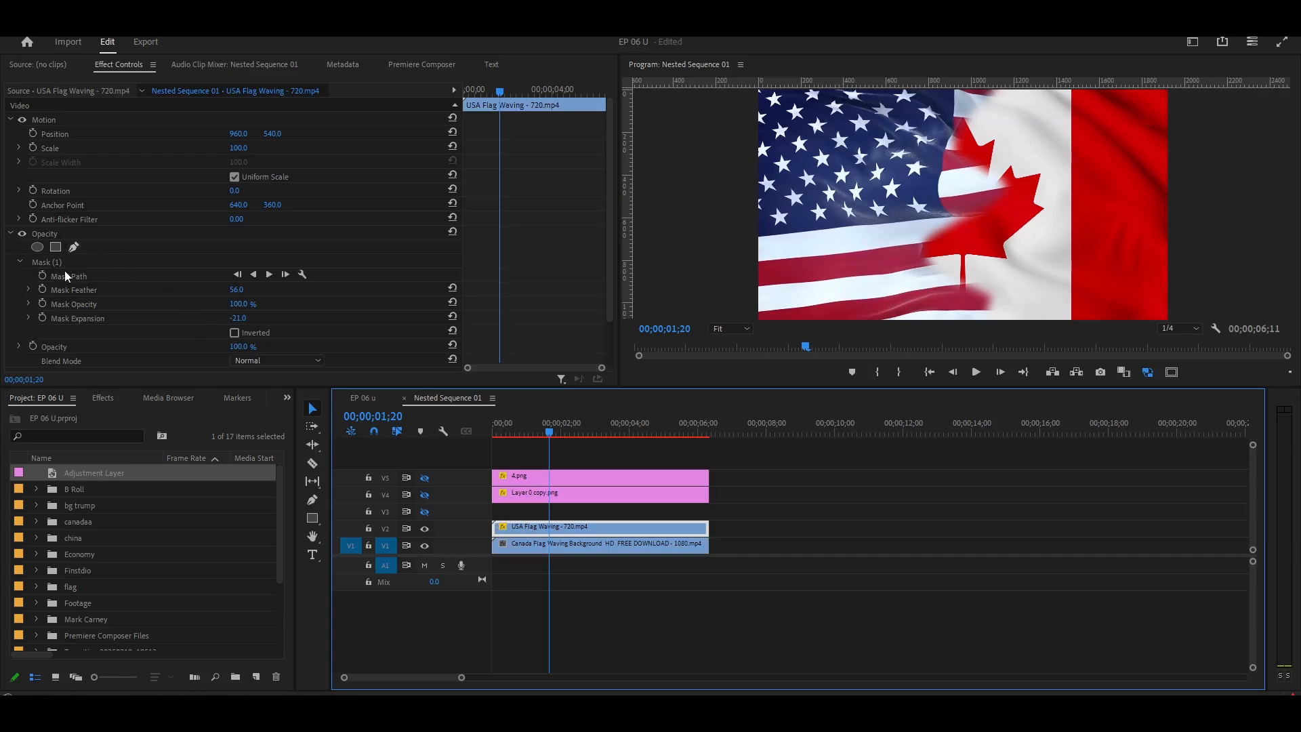
left_click(46, 263)
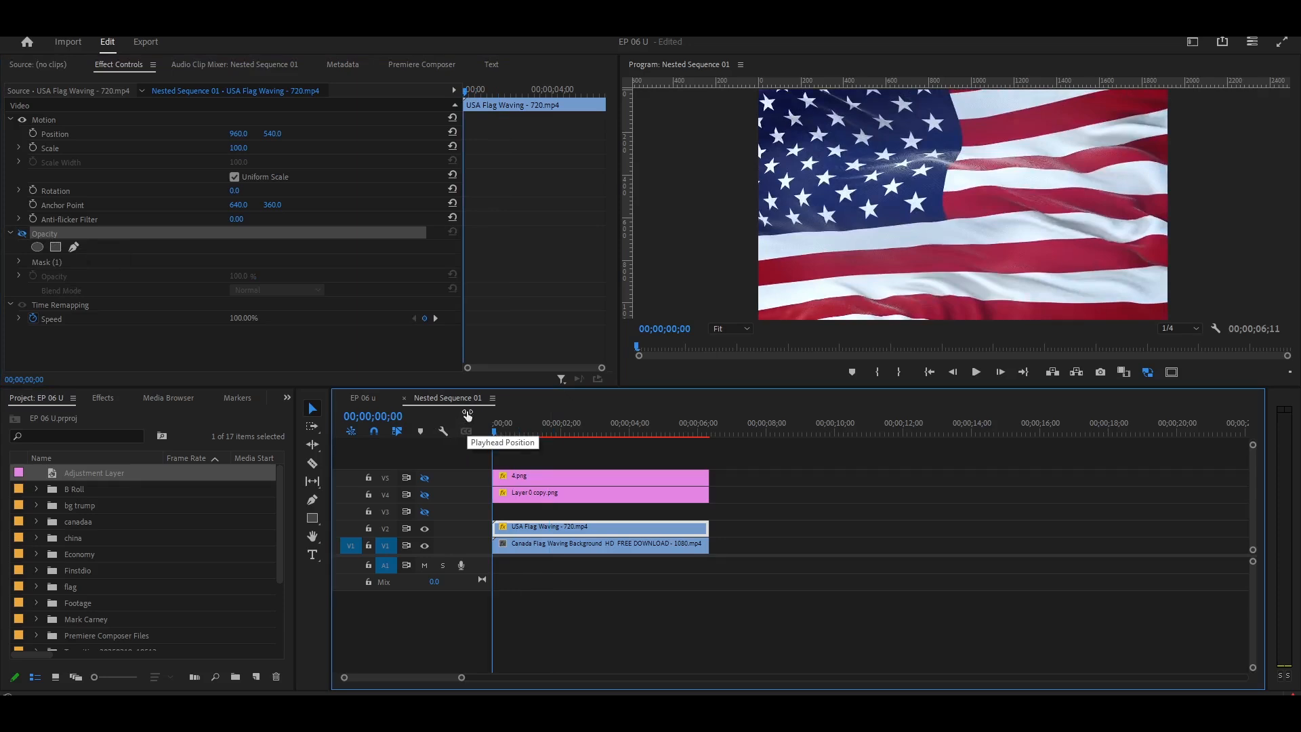
left_click(21, 233)
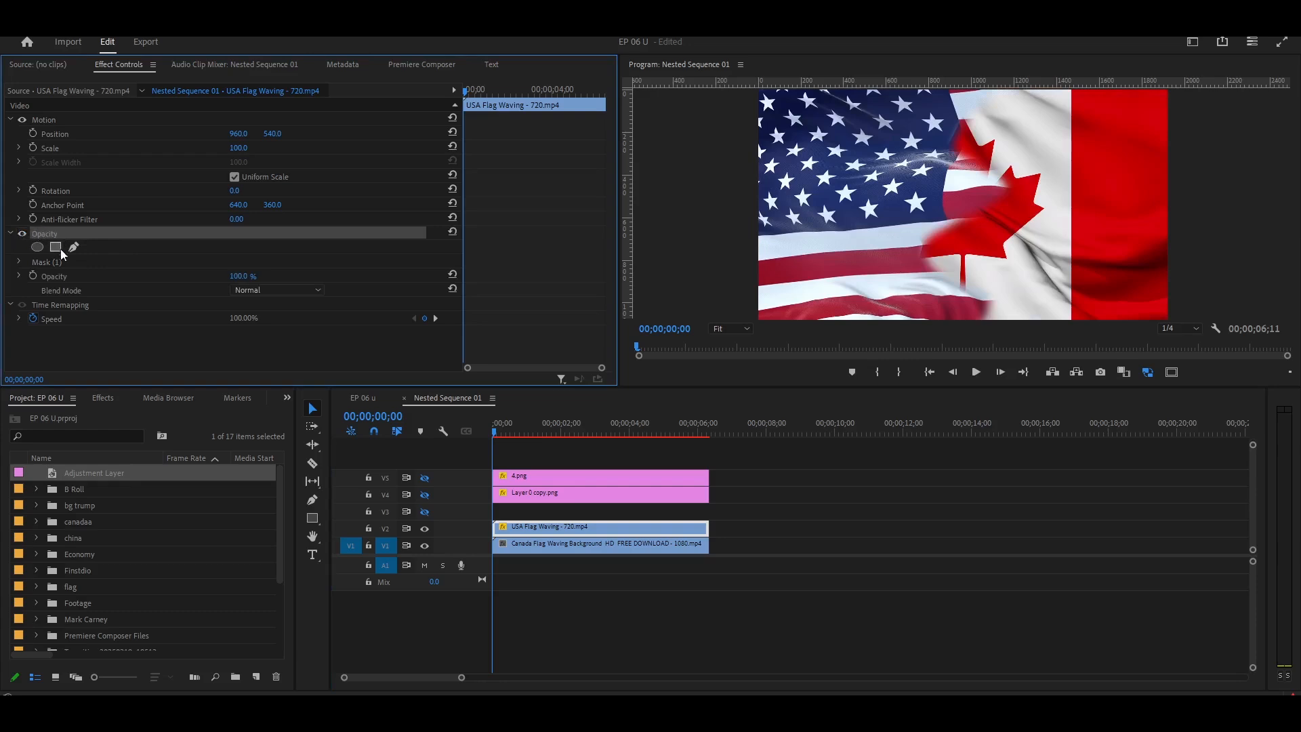
Display the outline of the USA flag clip's Mask (1) and set the program view to 25% so the whole mask fits
left_click(17, 264)
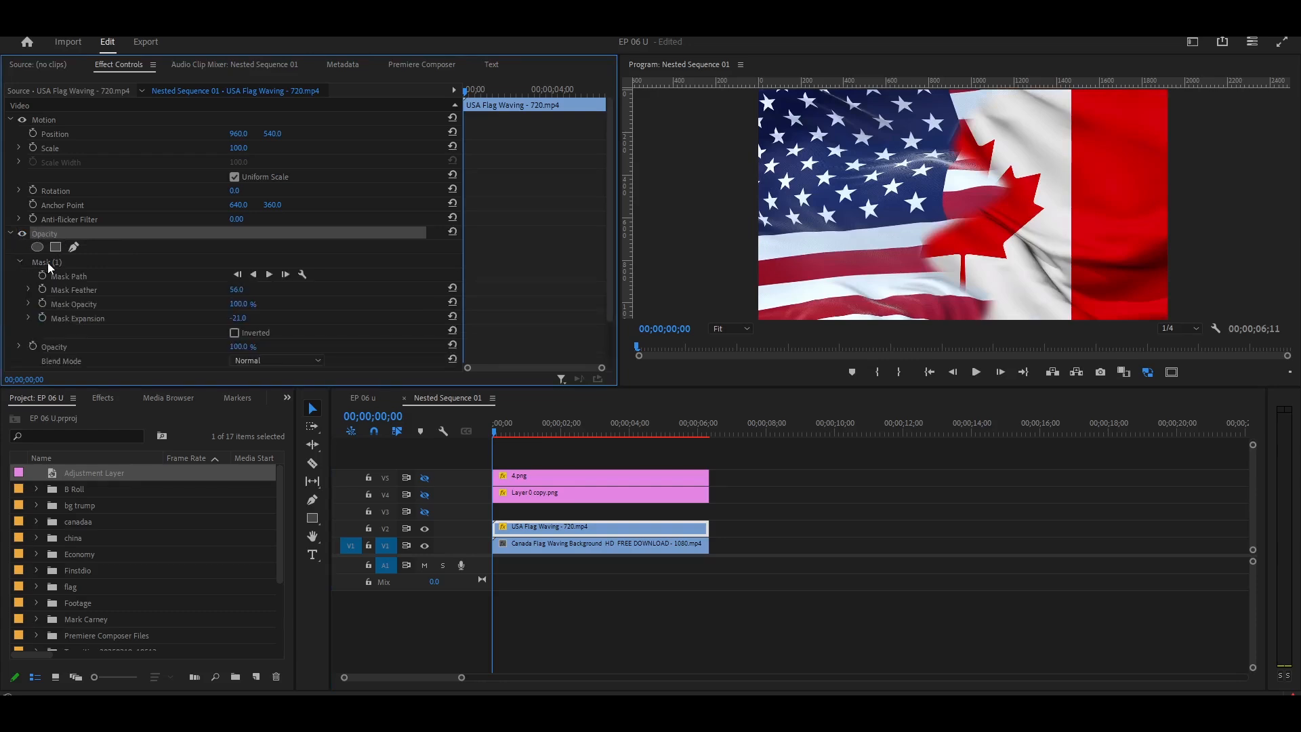
left_click(47, 262)
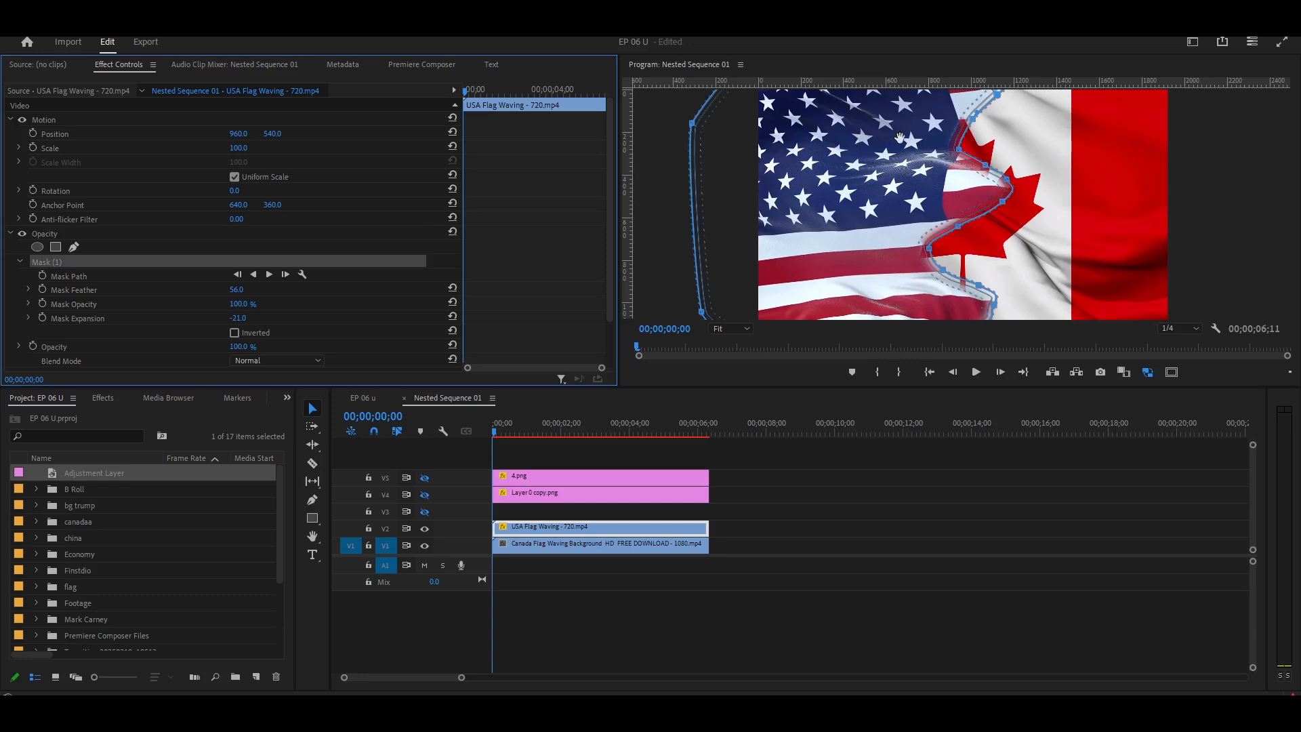
left_click(725, 328)
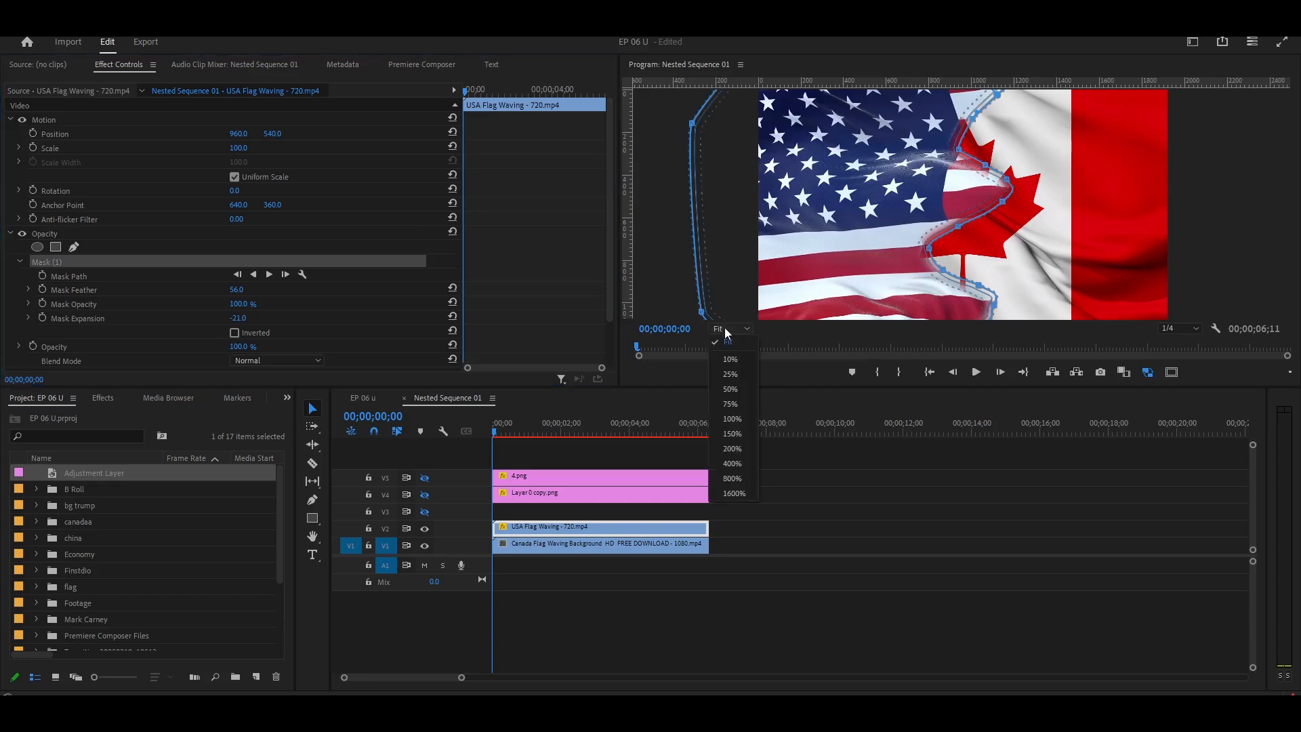
left_click(730, 368)
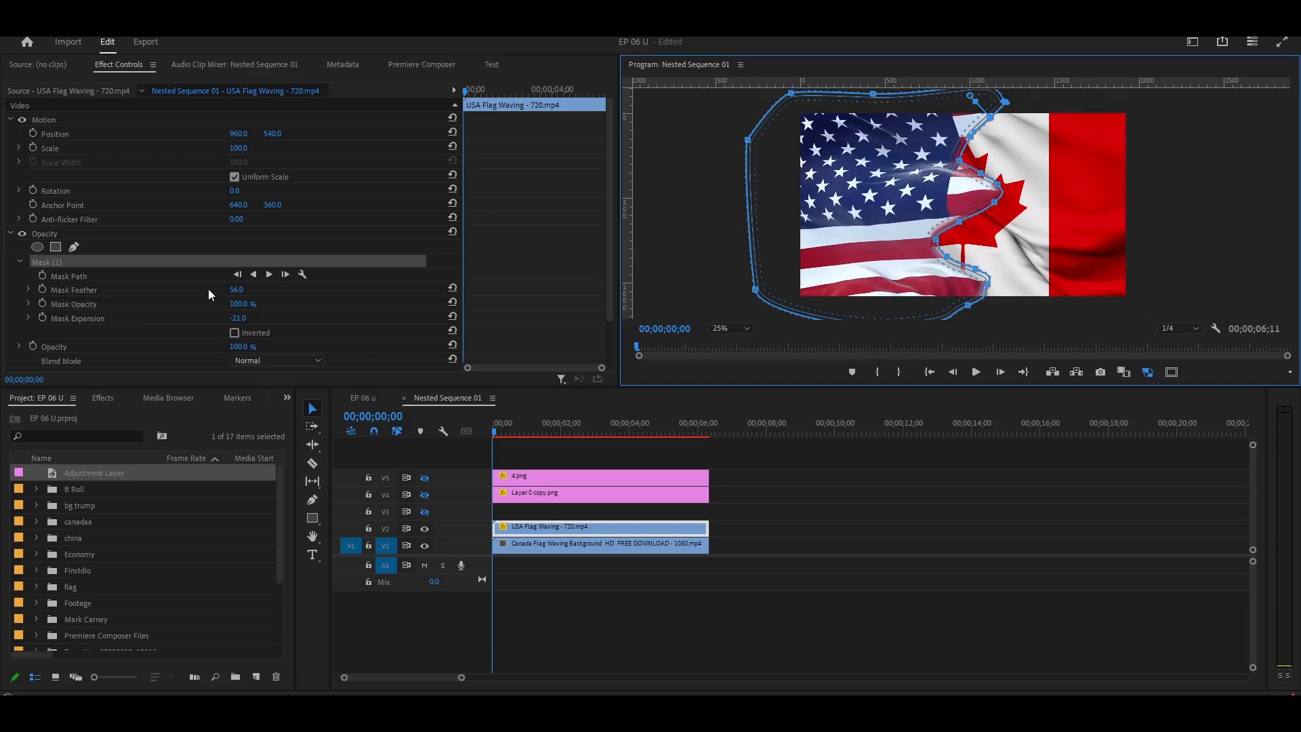
Try Mask Feather values of 0 and 127 on the USA flag's mask, ending at 0
left_click(237, 290)
type("0")
key("Return")
left_click_drag(236, 290, 322, 290)
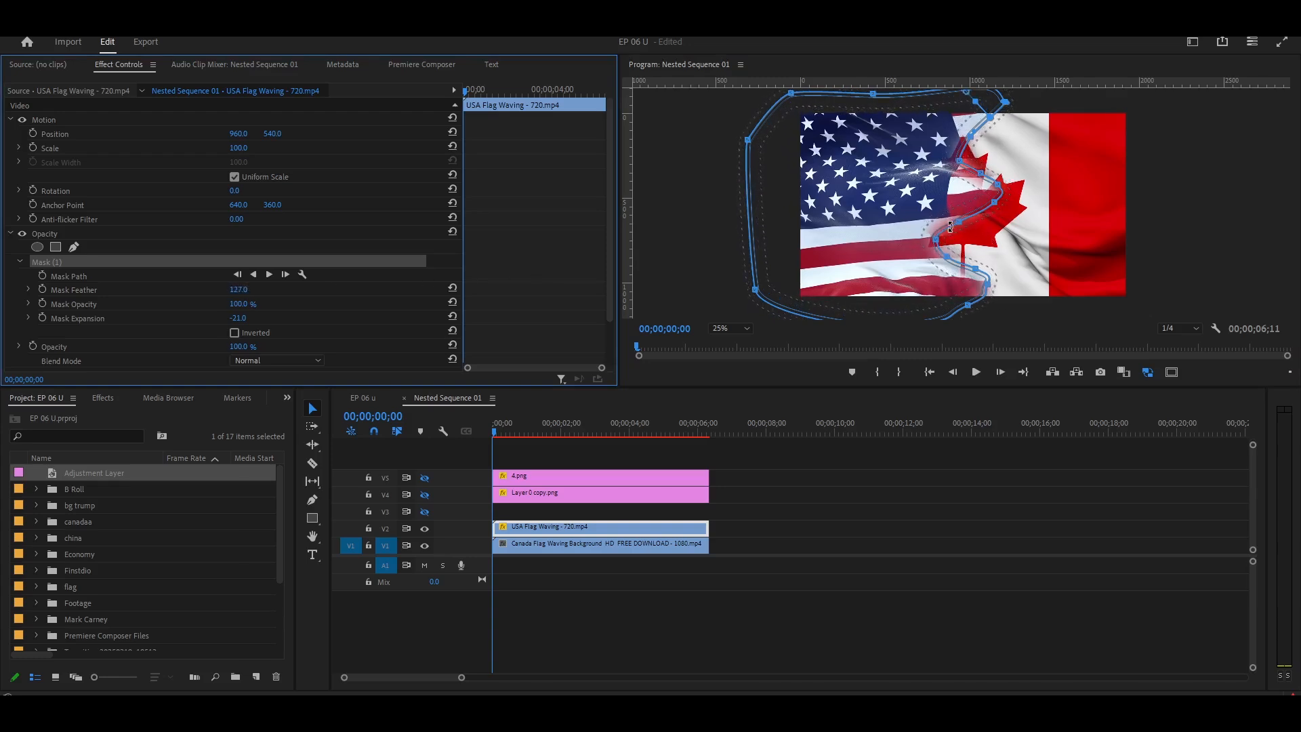
mouse_move(237, 295)
left_mouse_down()
mouse_move(197, 295)
mouse_move(248, 290)
left_mouse_up()
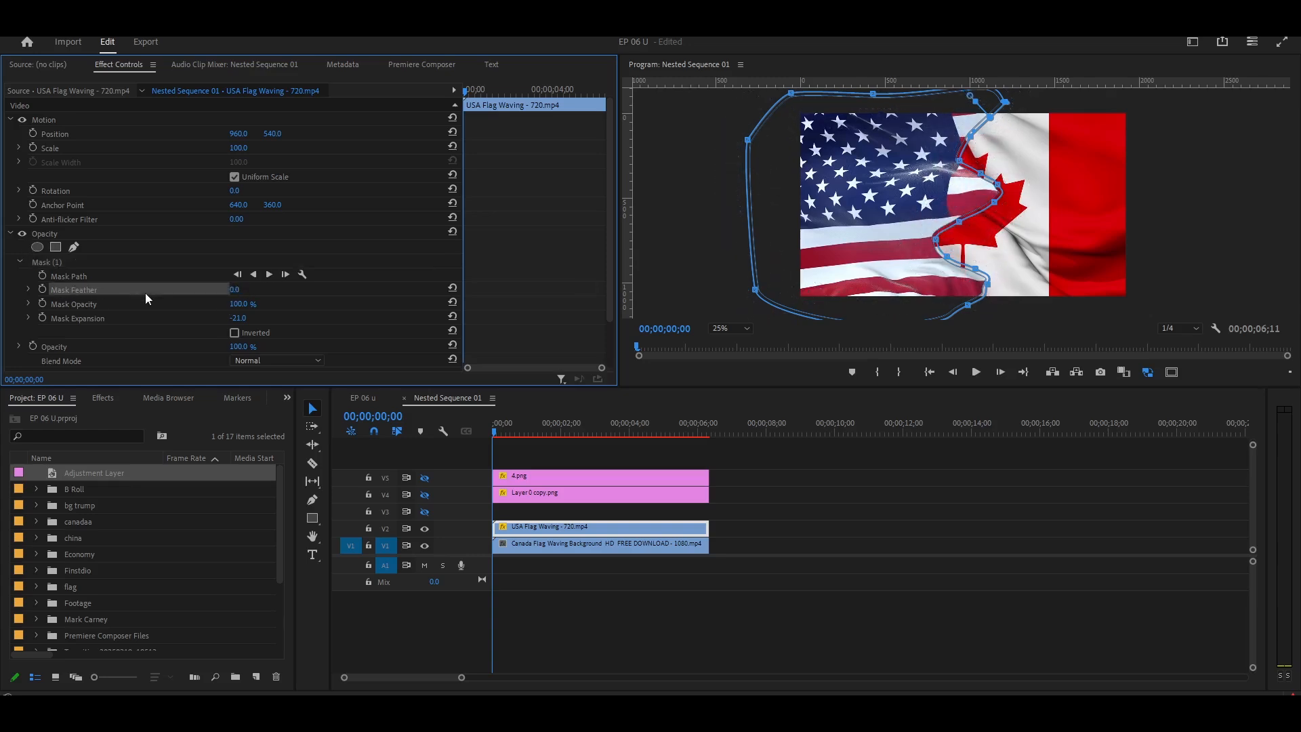
Deselect the clip and play the unfeathered flag blend from the start to 00;00;01;18
left_click(839, 507)
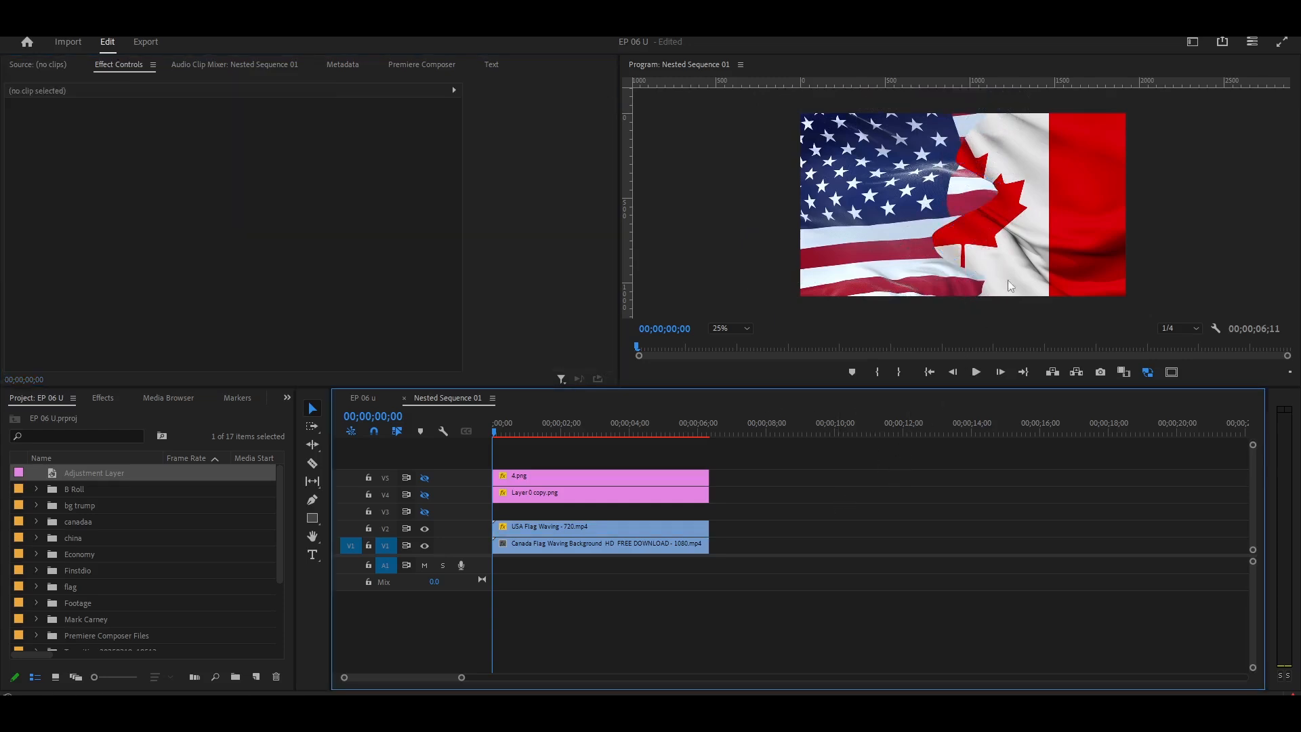
key("space")
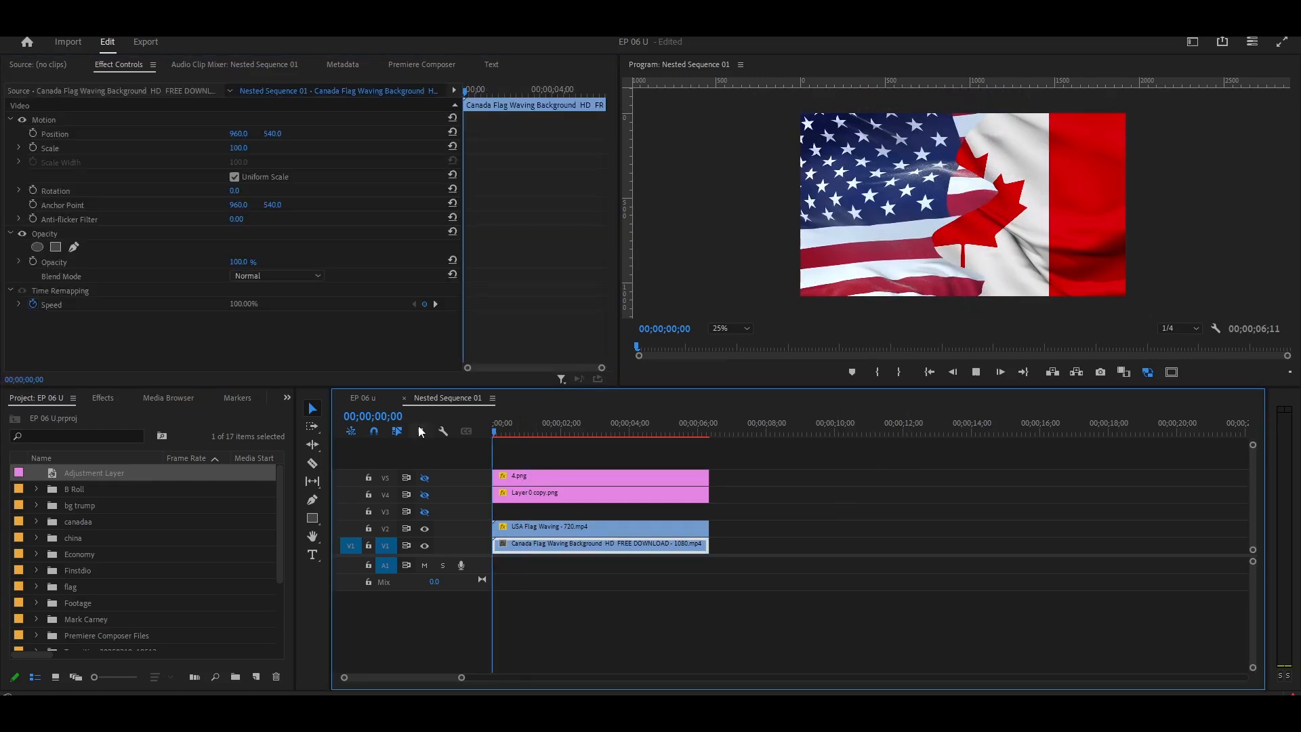
key("space")
Set the Mask Feather of the USA flag clip's Mask (1) to 56
left_click(552, 528)
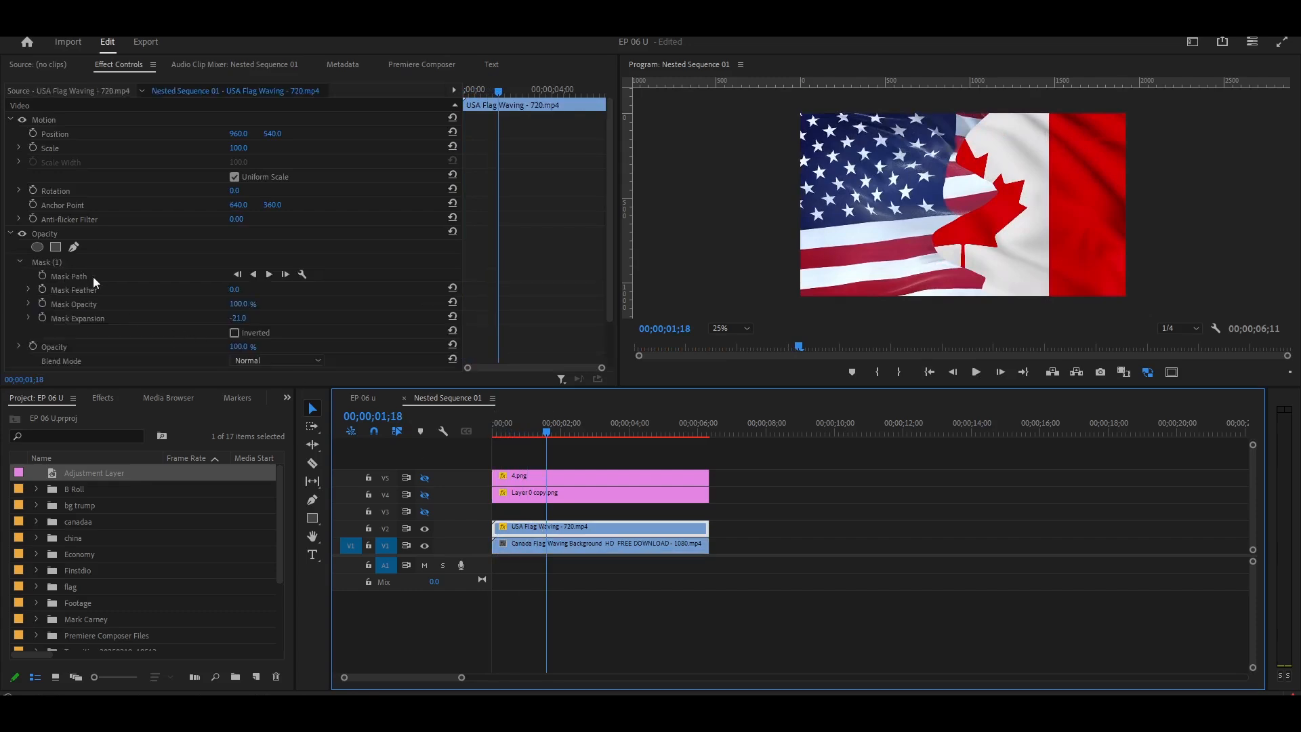
left_click(103, 278)
left_click_drag(235, 291, 248, 292)
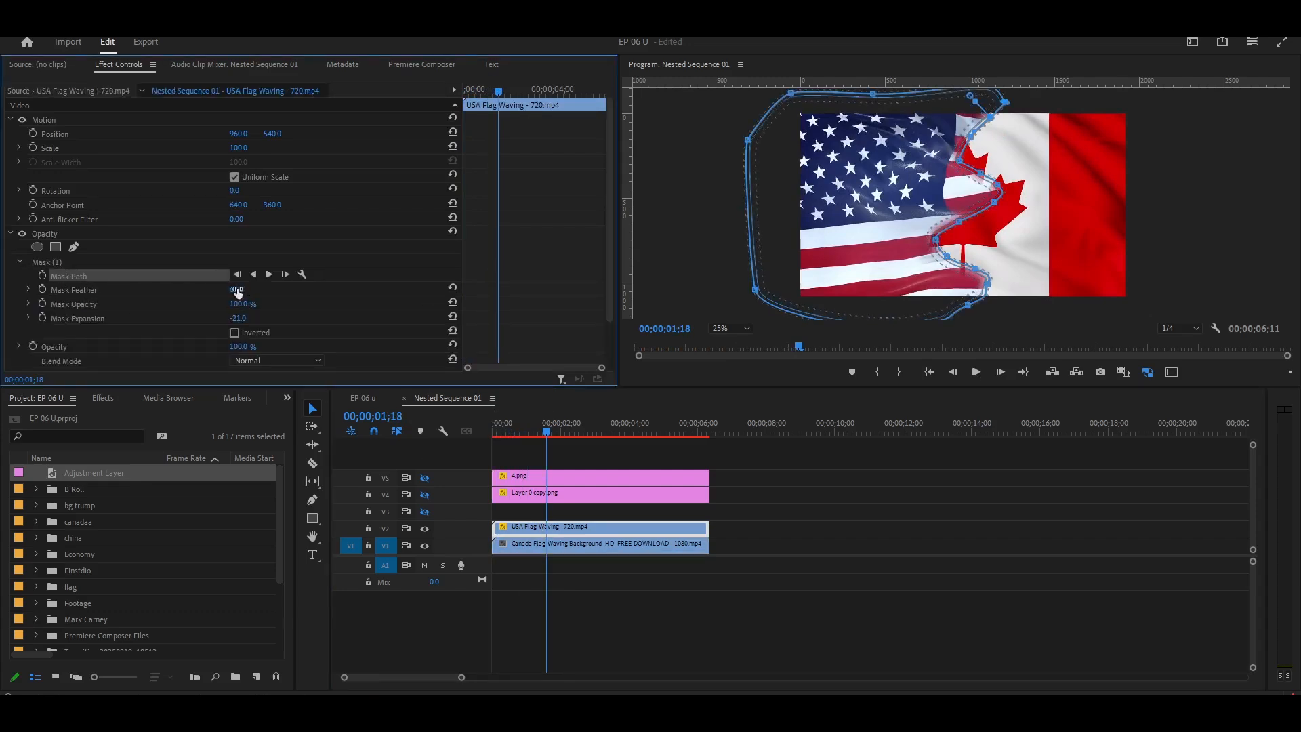
left_click(243, 291)
type("56")
Show tracks V3, V4 and V5 while checking the portrait layers at the start of the nested sequence
left_click_drag(542, 427, 493, 432)
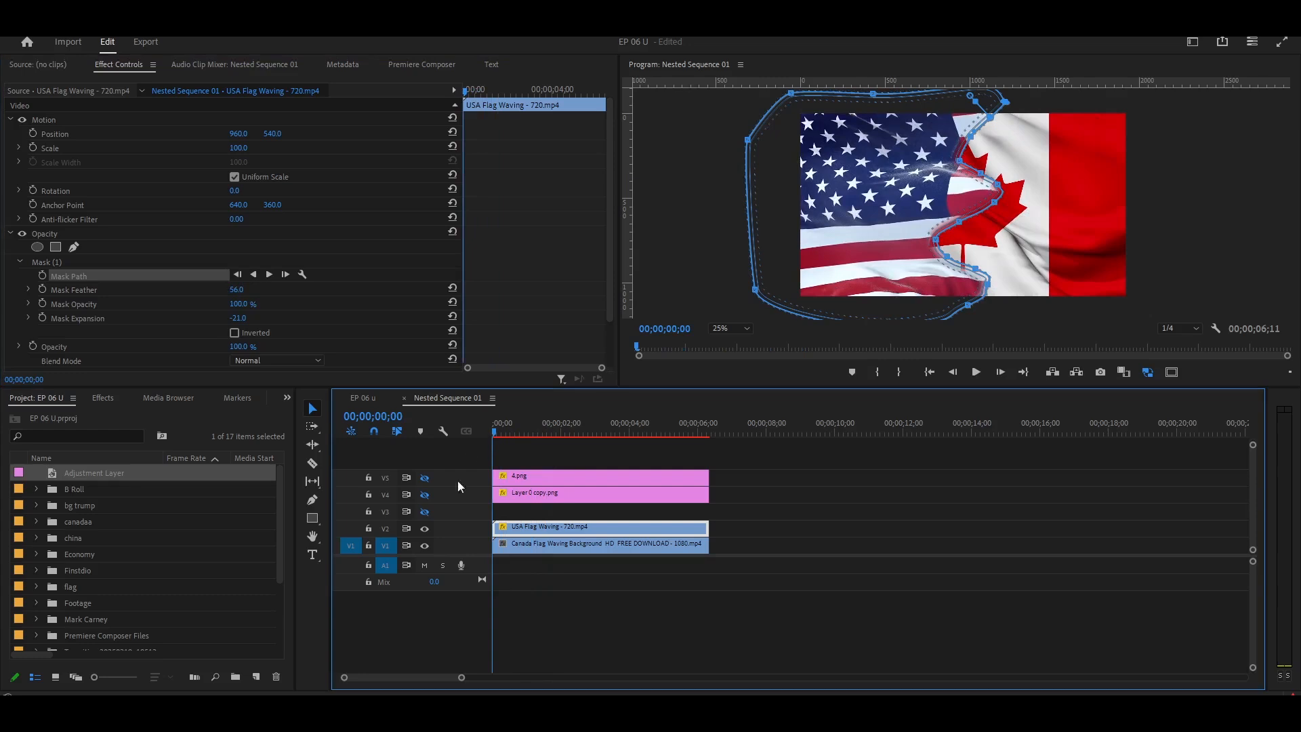
left_click(425, 495)
left_click(425, 511)
mouse_move(540, 428)
left_mouse_down()
mouse_move(526, 432)
mouse_move(537, 427)
left_mouse_up()
left_click(729, 567)
left_click(509, 428)
left_click(425, 477)
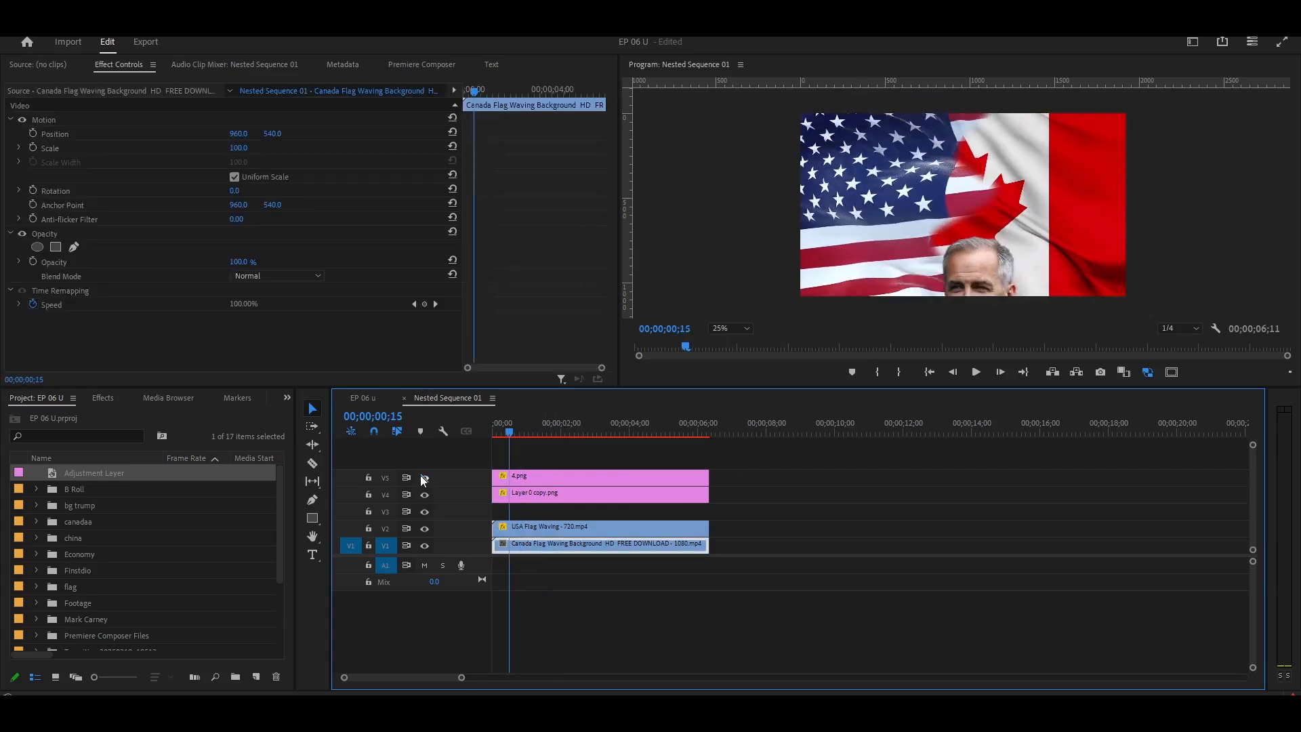
Hide track V4 and scrub to 00;00;00;14 to view the 4.png portrait's rise on its own
mouse_move(509, 432)
left_mouse_down()
mouse_move(522, 434)
mouse_move(495, 434)
mouse_move(525, 437)
mouse_move(505, 433)
left_mouse_up()
left_click(425, 494)
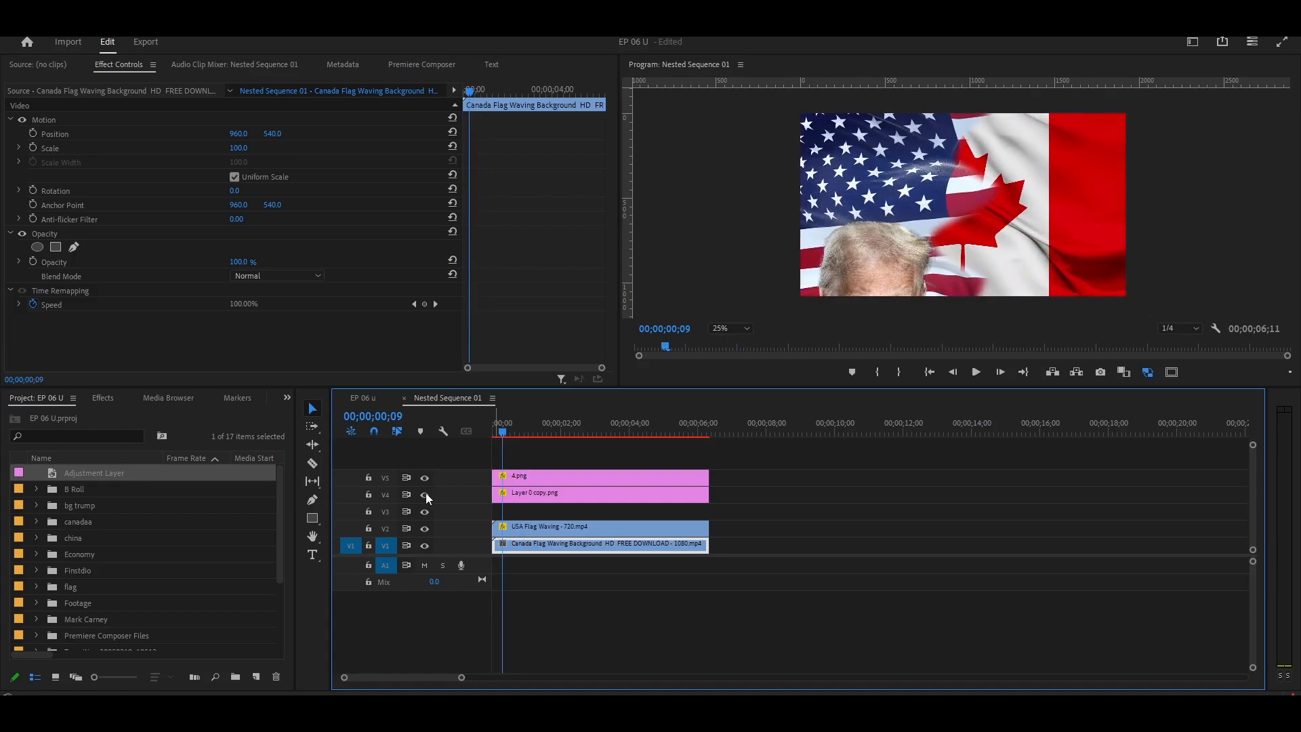
mouse_move(500, 432)
left_mouse_down()
mouse_move(515, 435)
mouse_move(487, 435)
mouse_move(531, 436)
mouse_move(509, 442)
left_mouse_up()
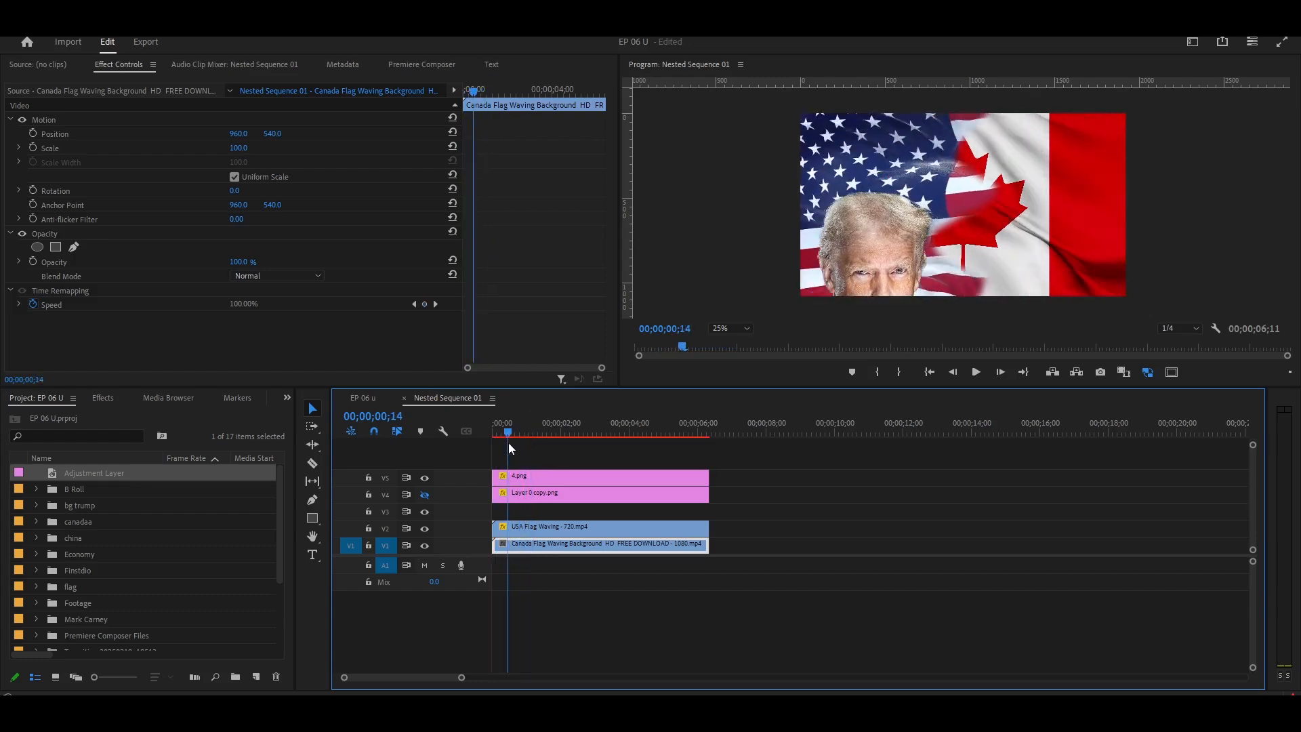
Examine the Position keyframes and velocity curve of 4.png, and play its animation from 00;00;00;00
left_click(519, 478)
left_click_drag(601, 367, 561, 368)
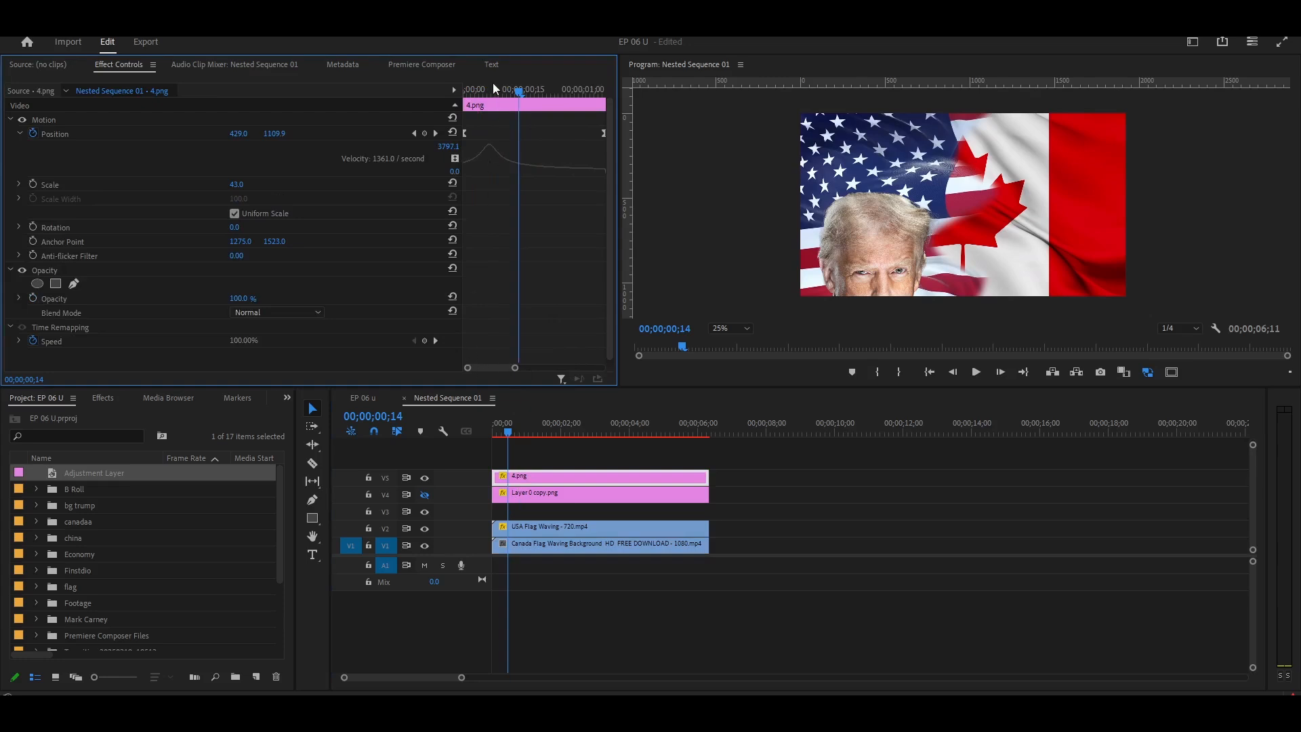
key("Home")
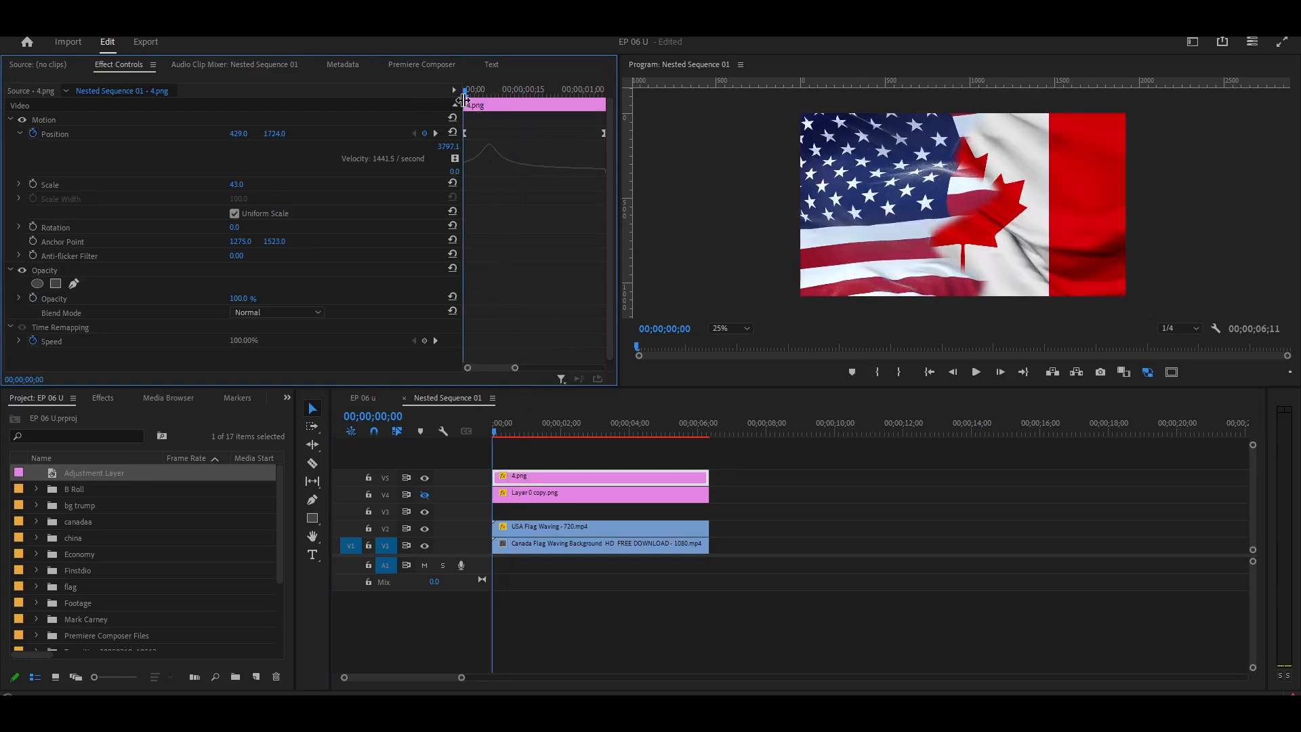
left_click_drag(463, 93, 486, 119)
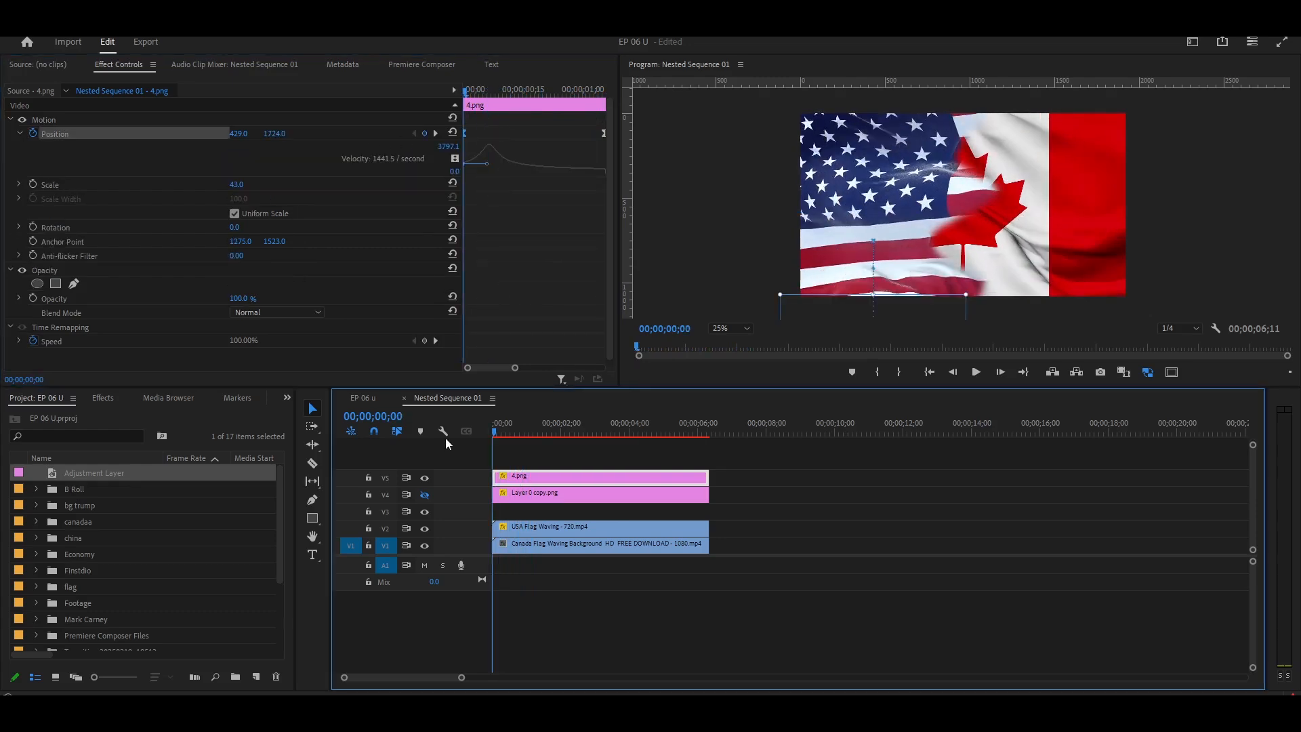
key("space")
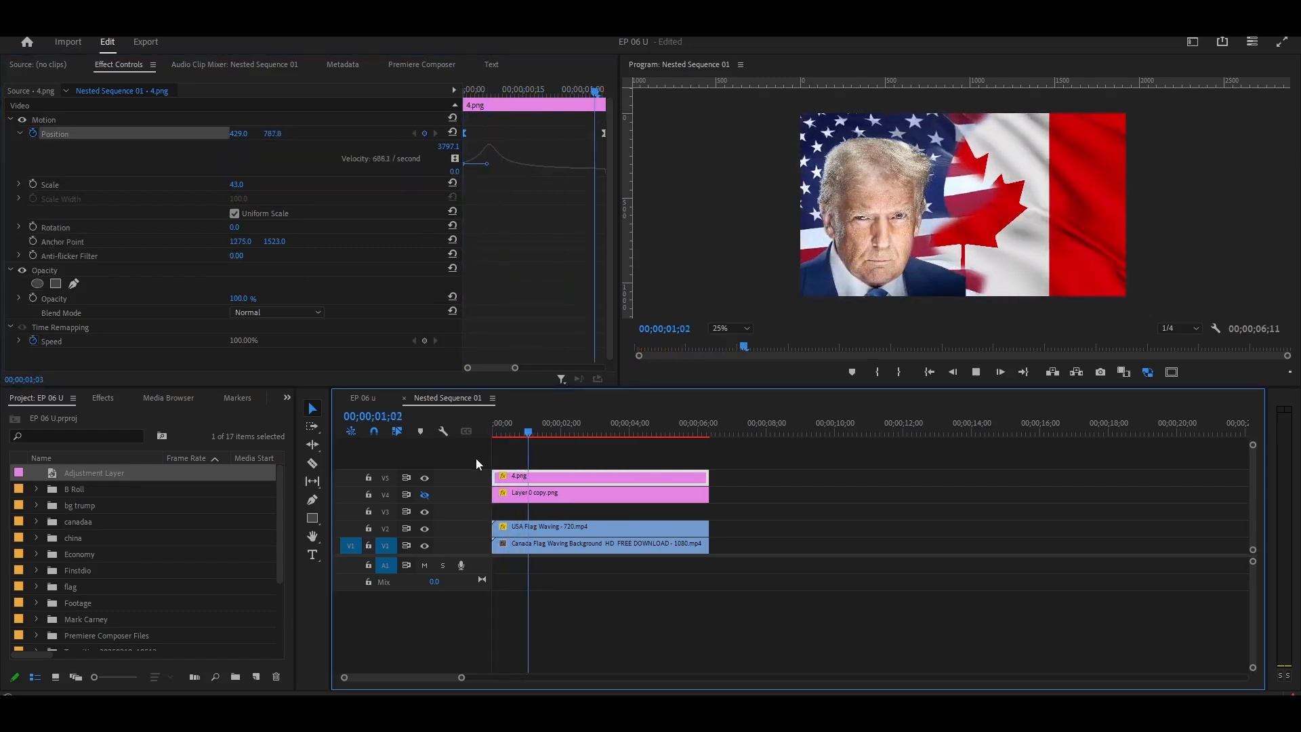
key("space")
Show track V4 again and scrub back to 00;00;00;10
left_click(425, 495)
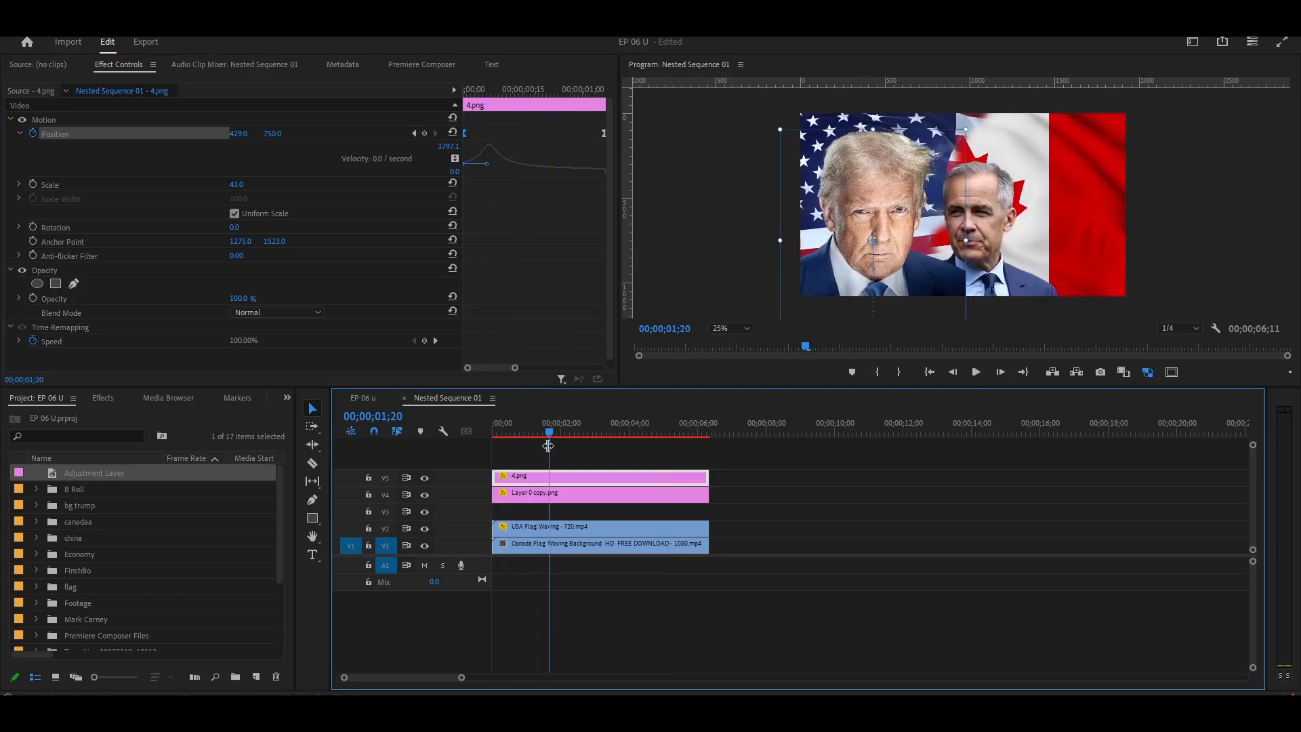
left_click_drag(553, 435, 499, 433)
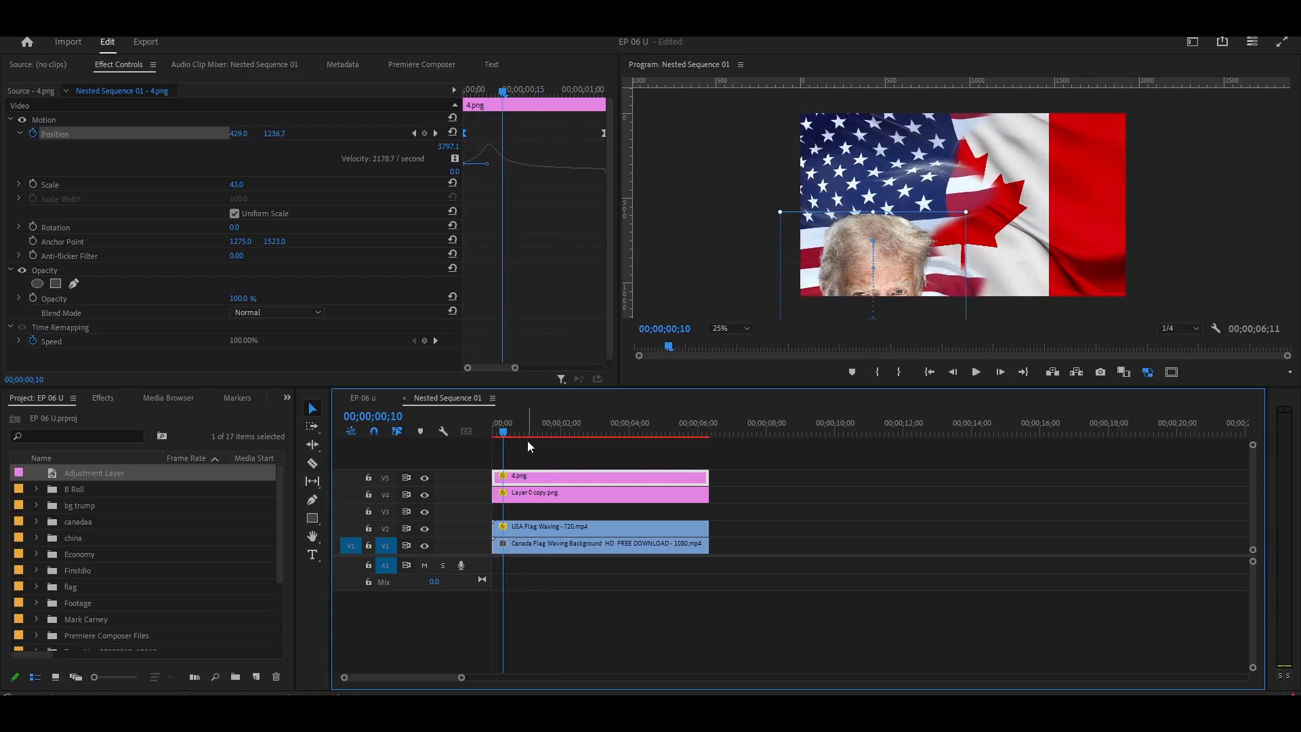
Examine the Position keyframes and velocity curve of Layer 0 copy.png, and play the sequence from the start to 00;00;04;05
left_click(562, 498)
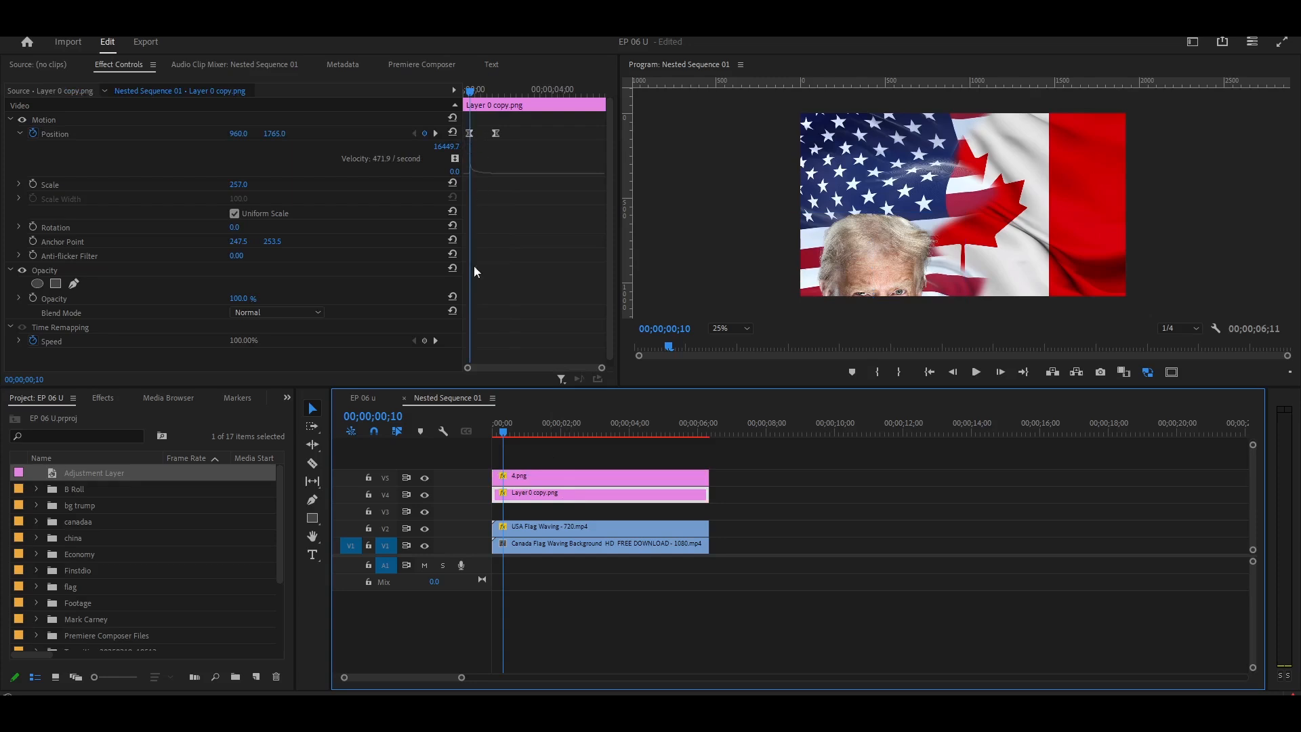
left_click(497, 133)
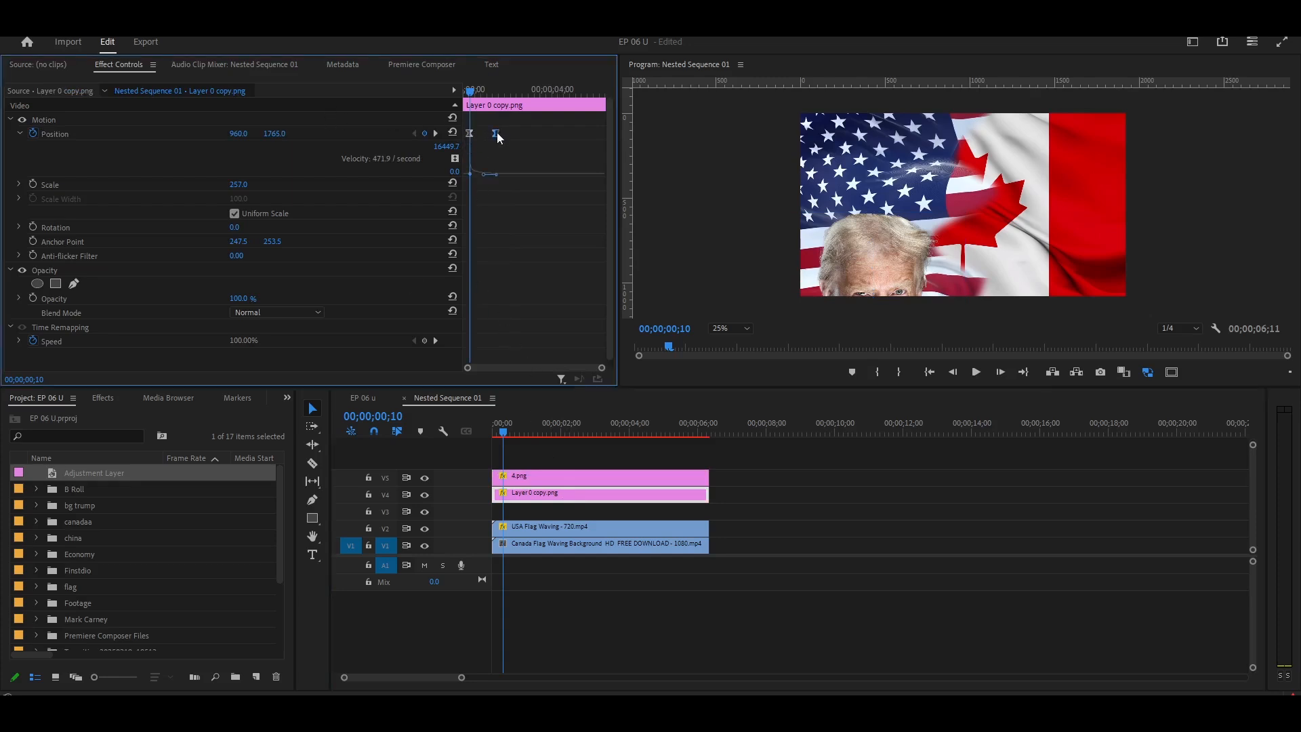
mouse_move(600, 367)
left_mouse_down()
mouse_move(558, 369)
mouse_move(585, 363)
left_mouse_up()
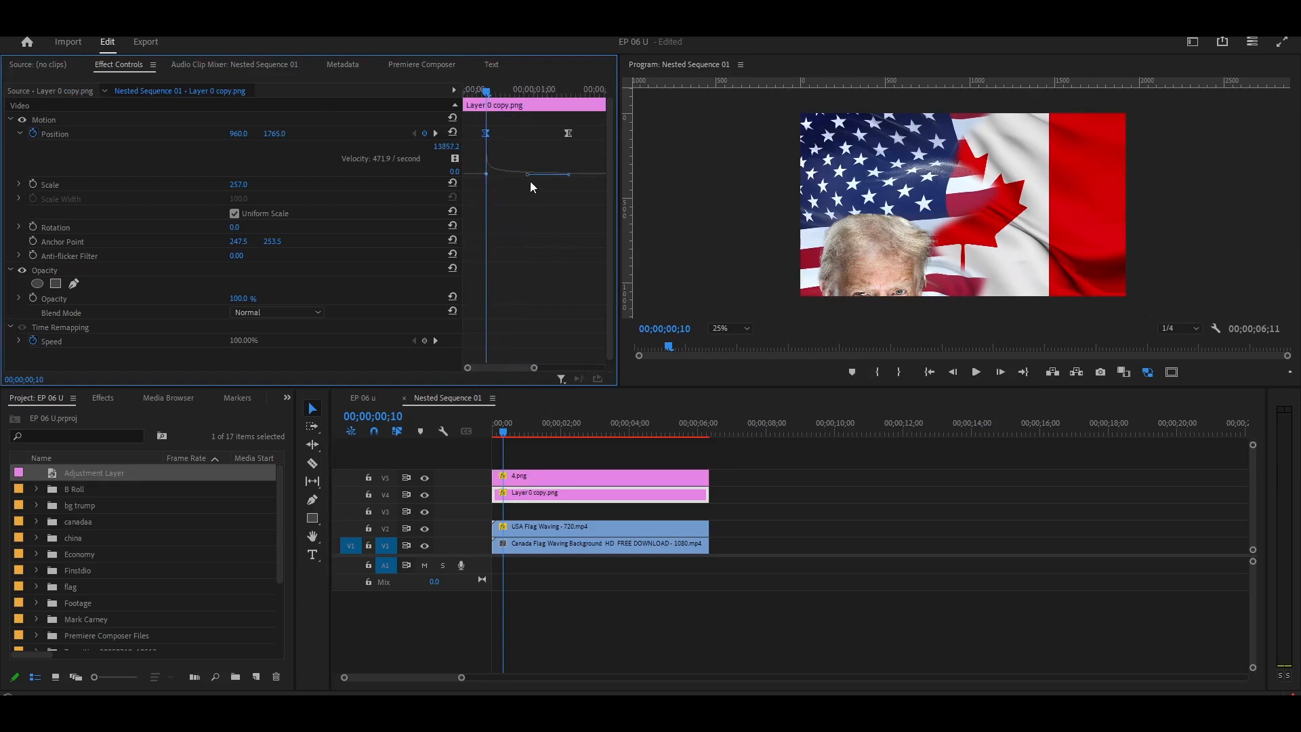
left_click_drag(489, 86, 457, 91)
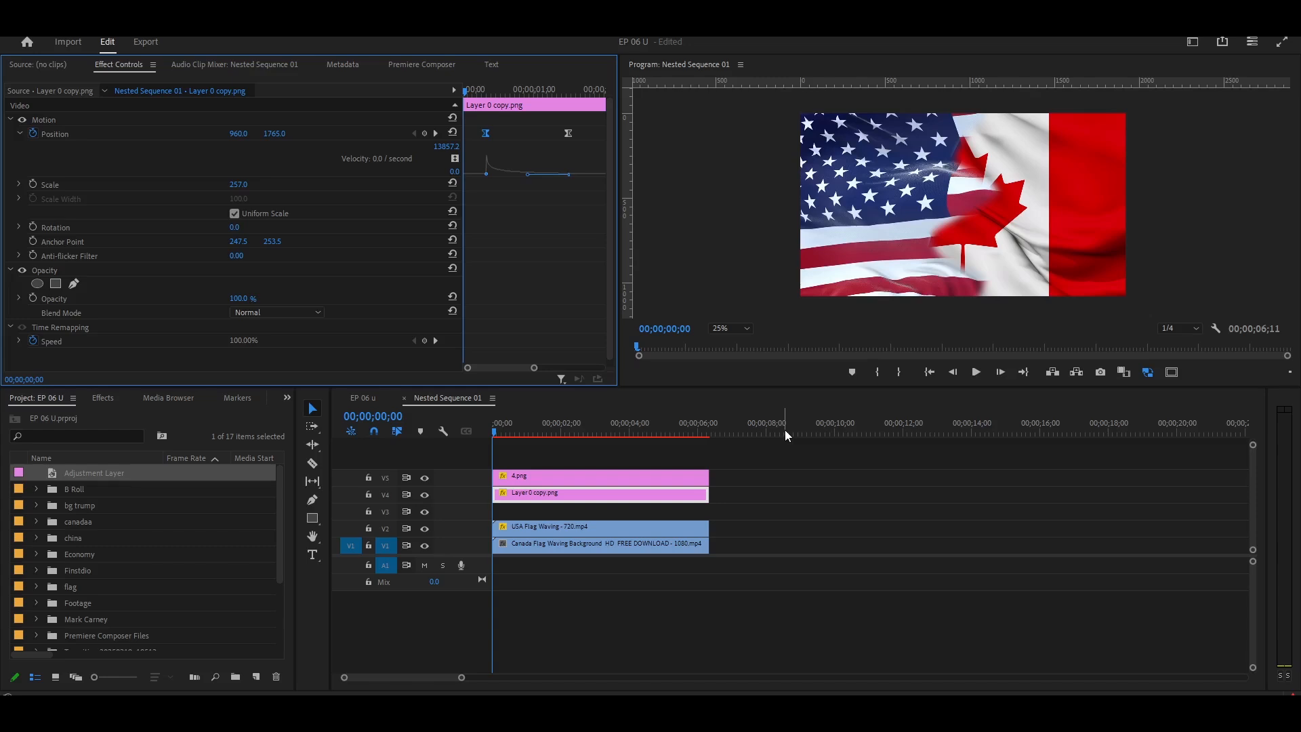
key("space")
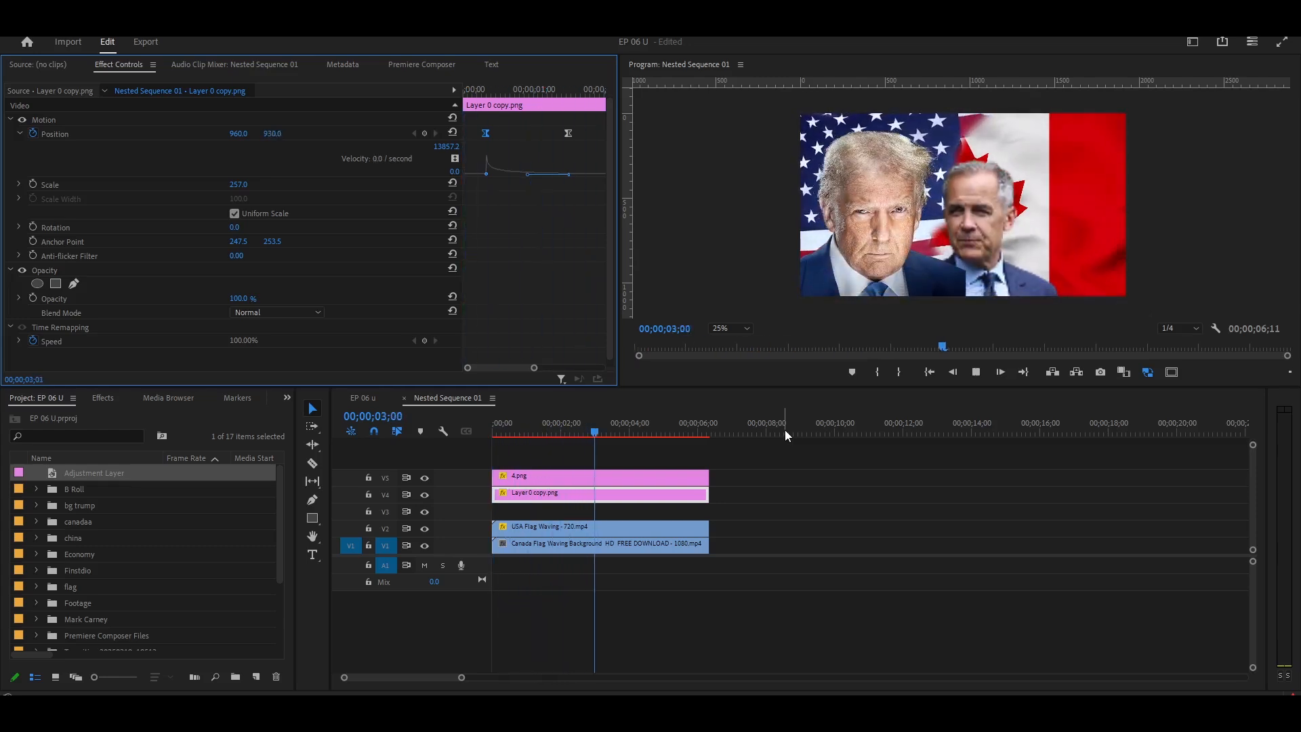
key("space")
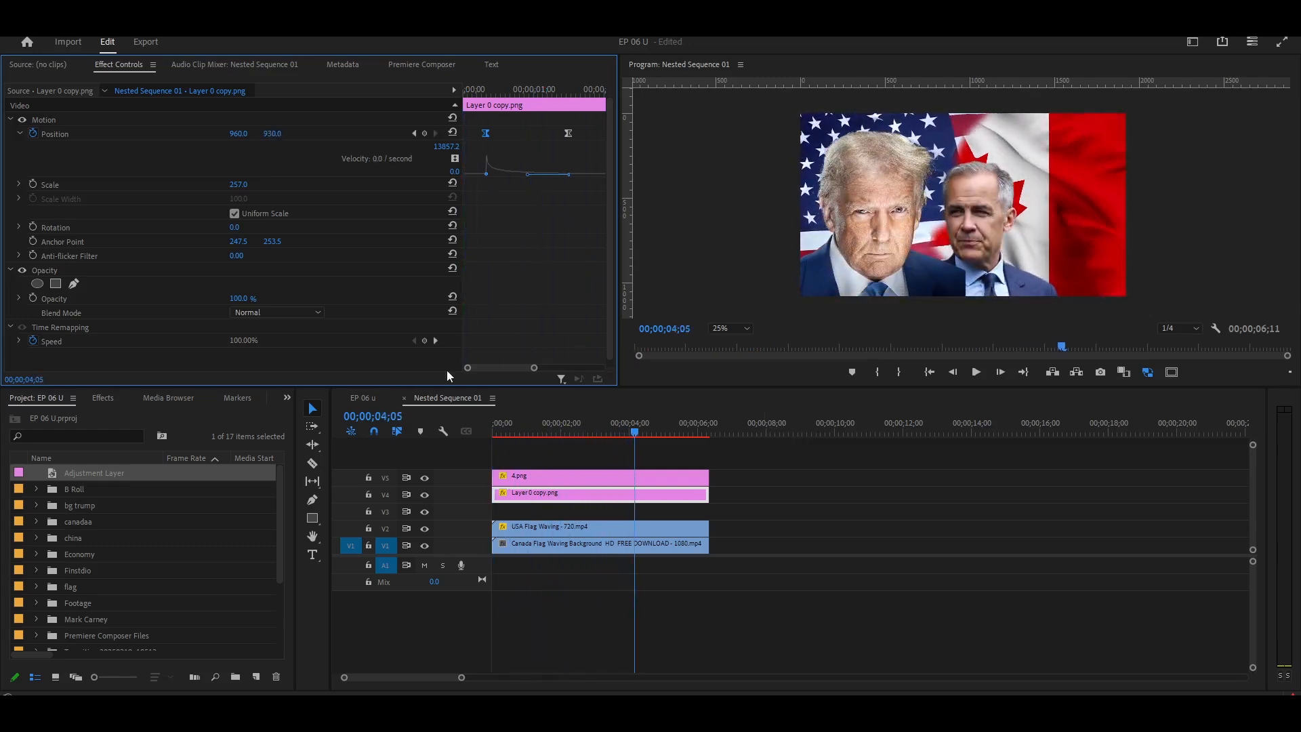
Close Nested Sequence 01 to return to the EP 06 u sequence, and scrub its opening to 00;00;00;08
left_click(494, 399)
left_click(555, 68)
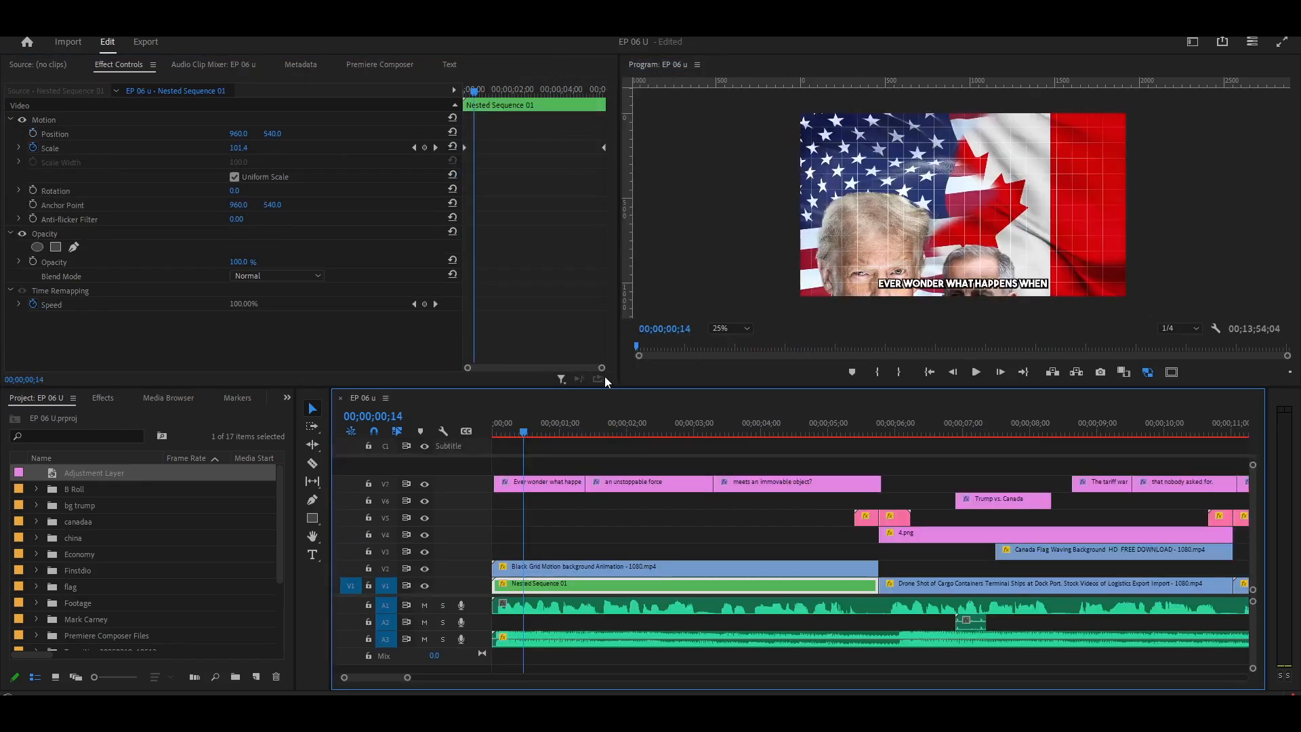
left_click_drag(539, 436, 476, 445)
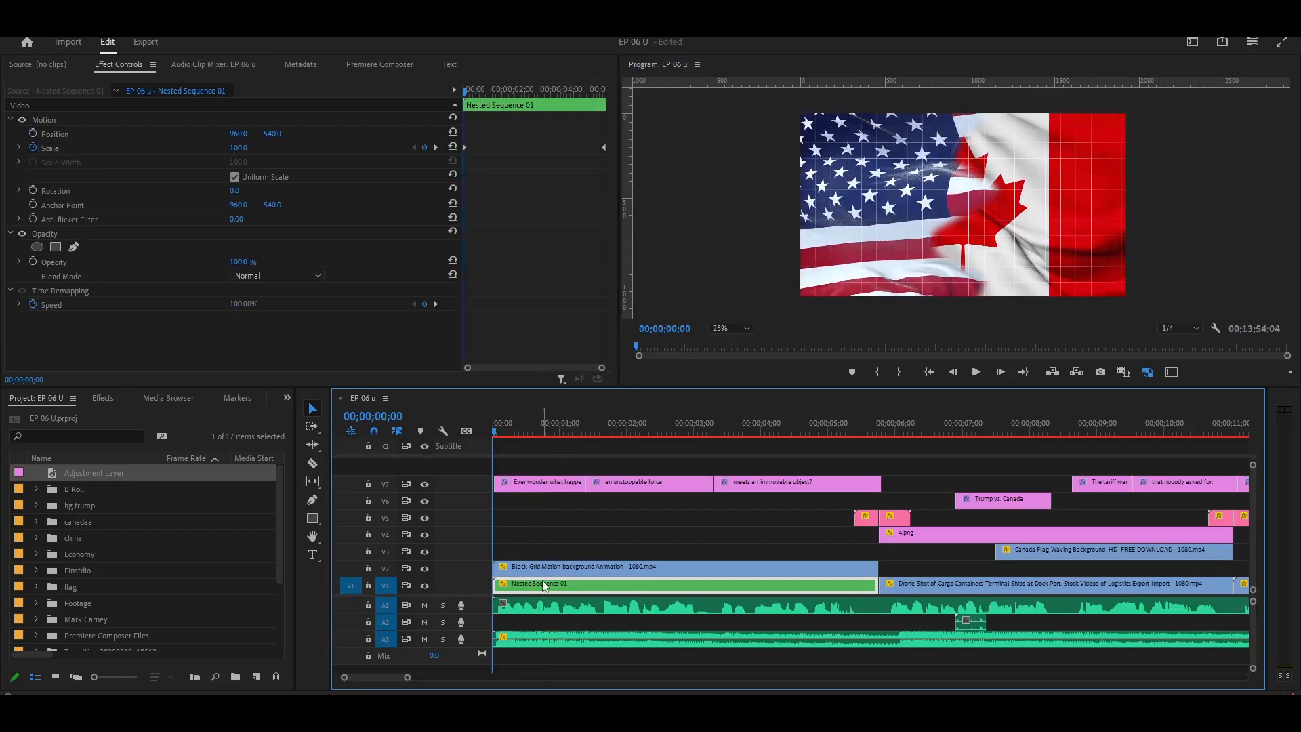
left_click(518, 433)
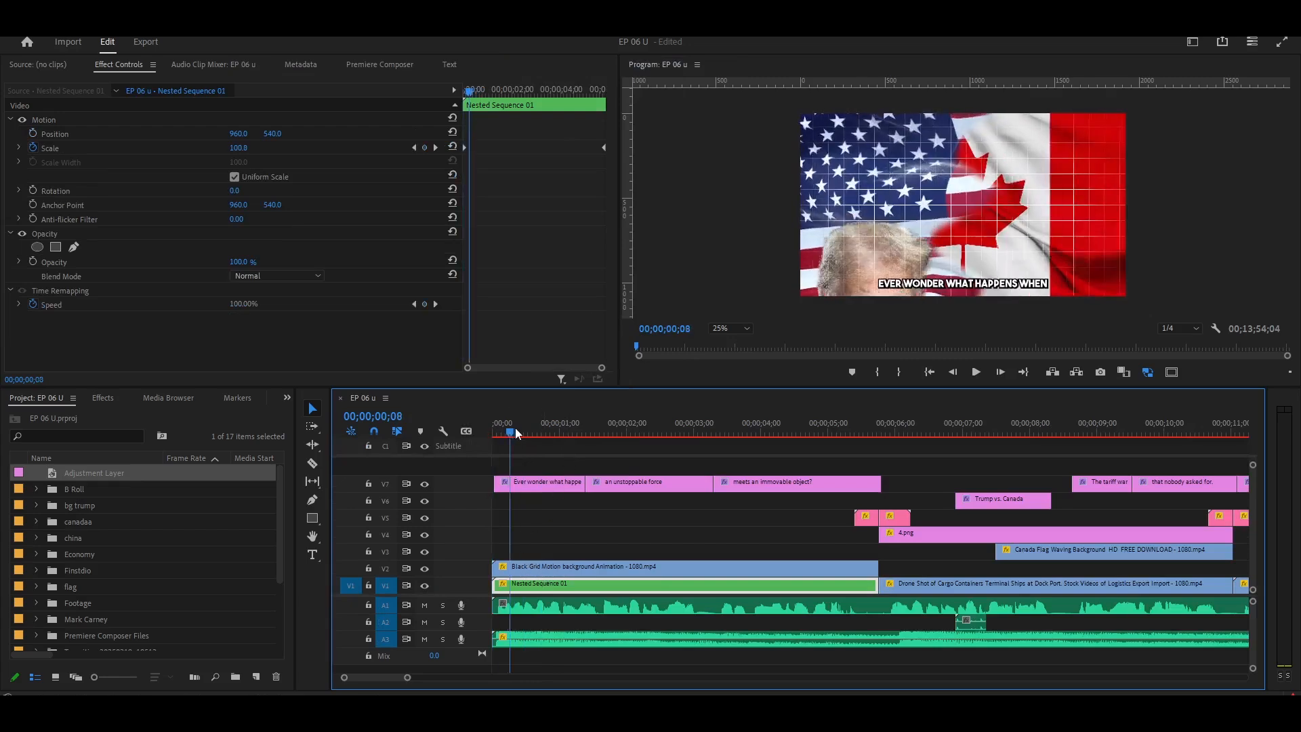
Inspect the Black Grid Motion background Animation clip on its own by temporarily hiding track V1
left_click(537, 571)
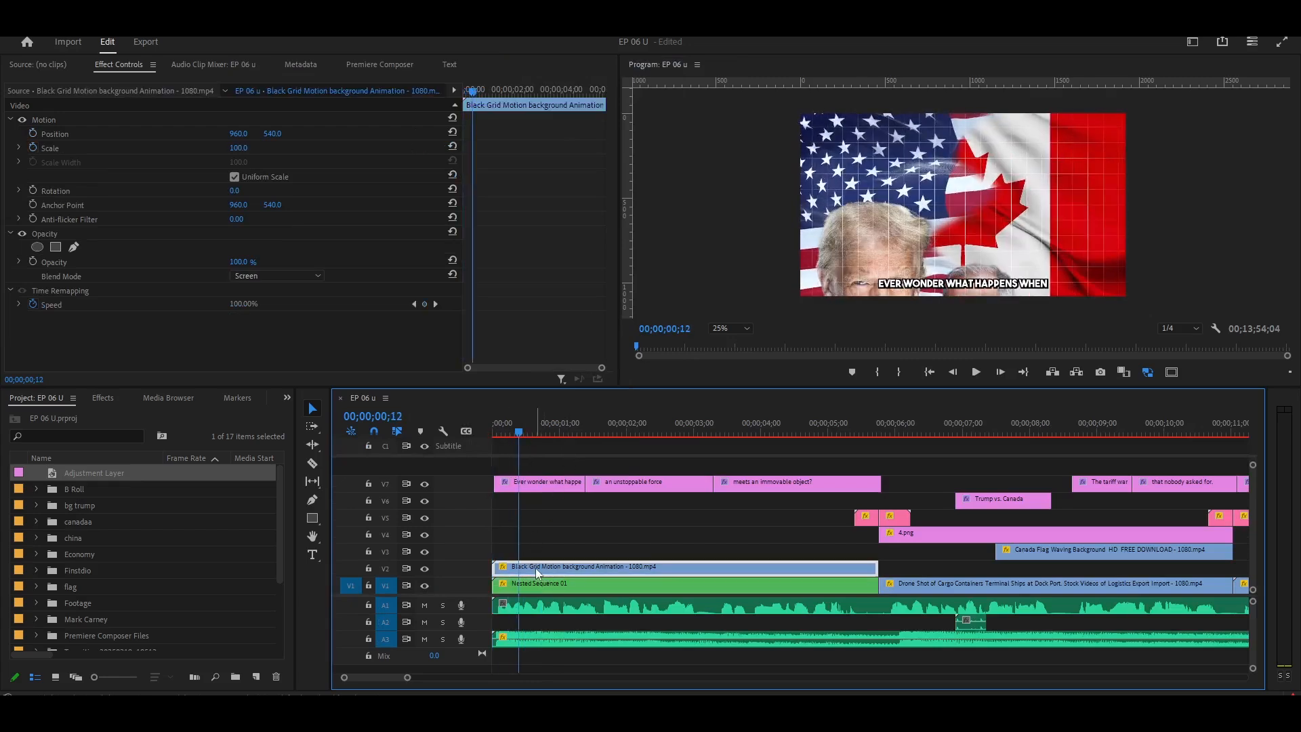
left_click(424, 585)
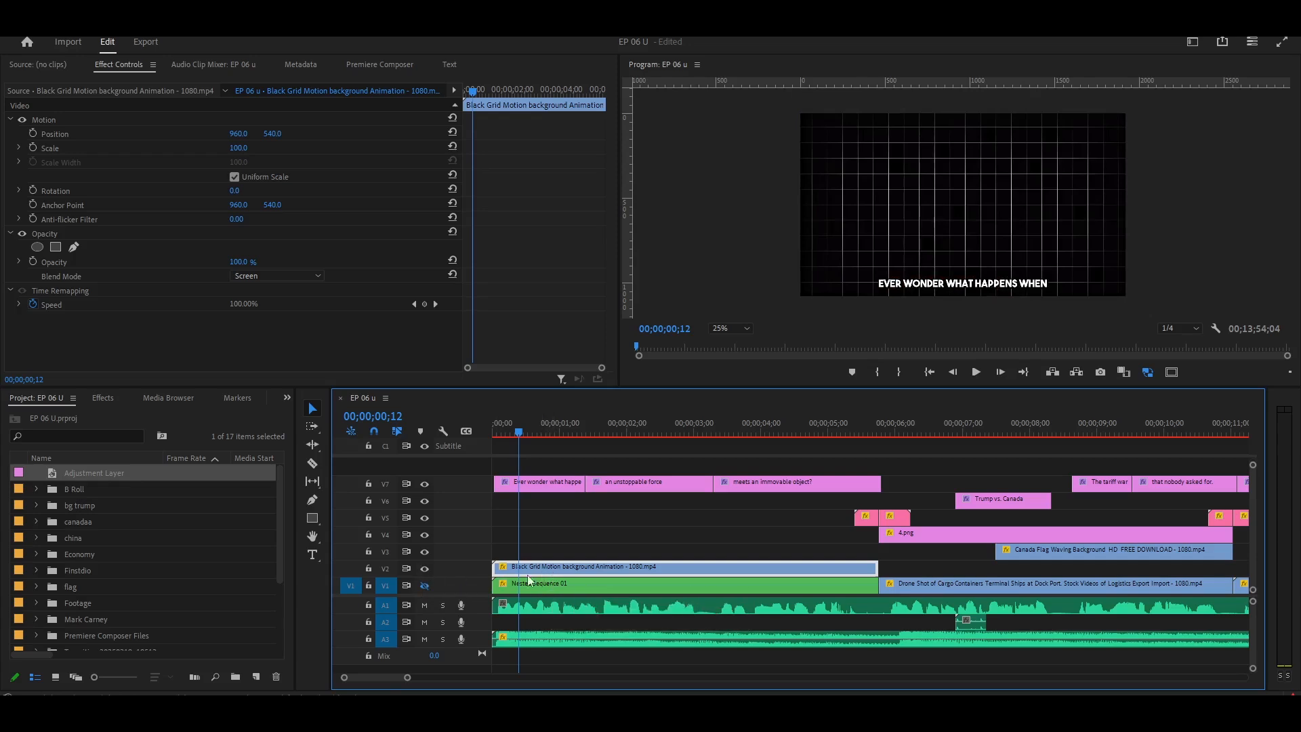
left_click(425, 586)
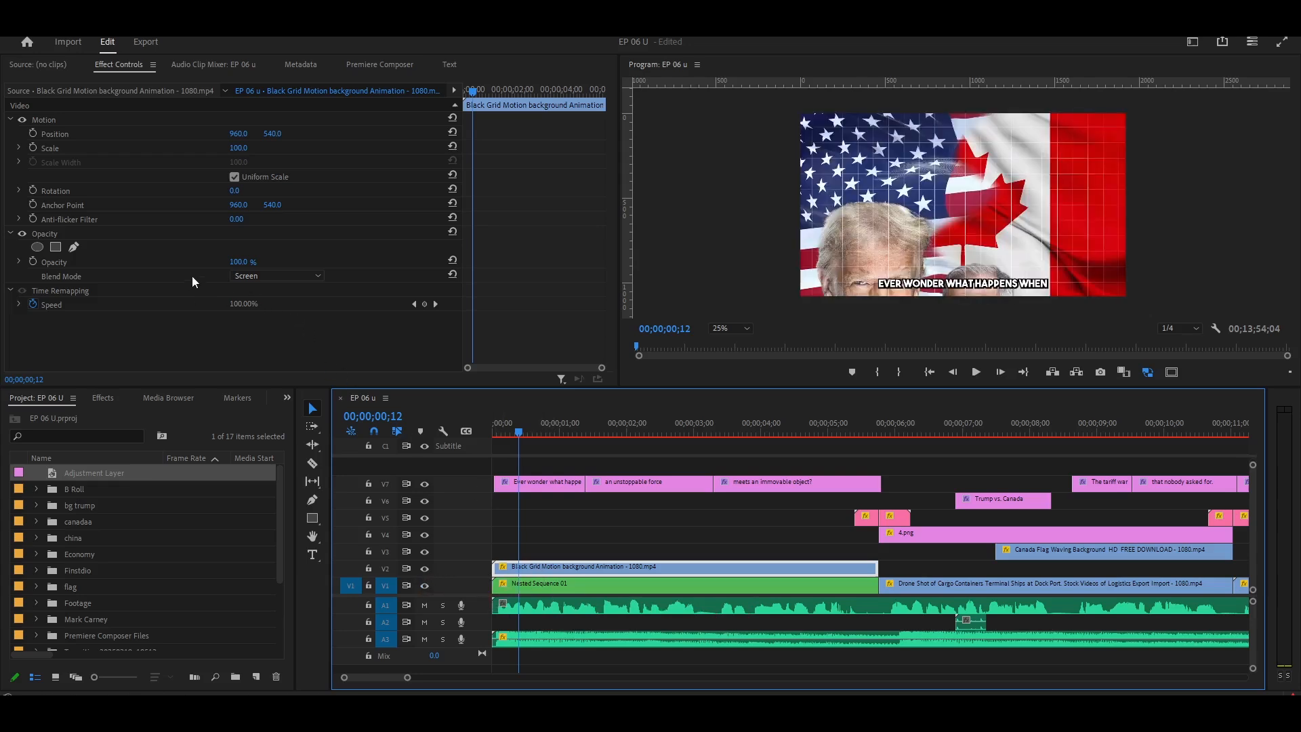
Try the Normal blend mode on the Black Grid Motion background Animation clip and undo it
left_click(273, 276)
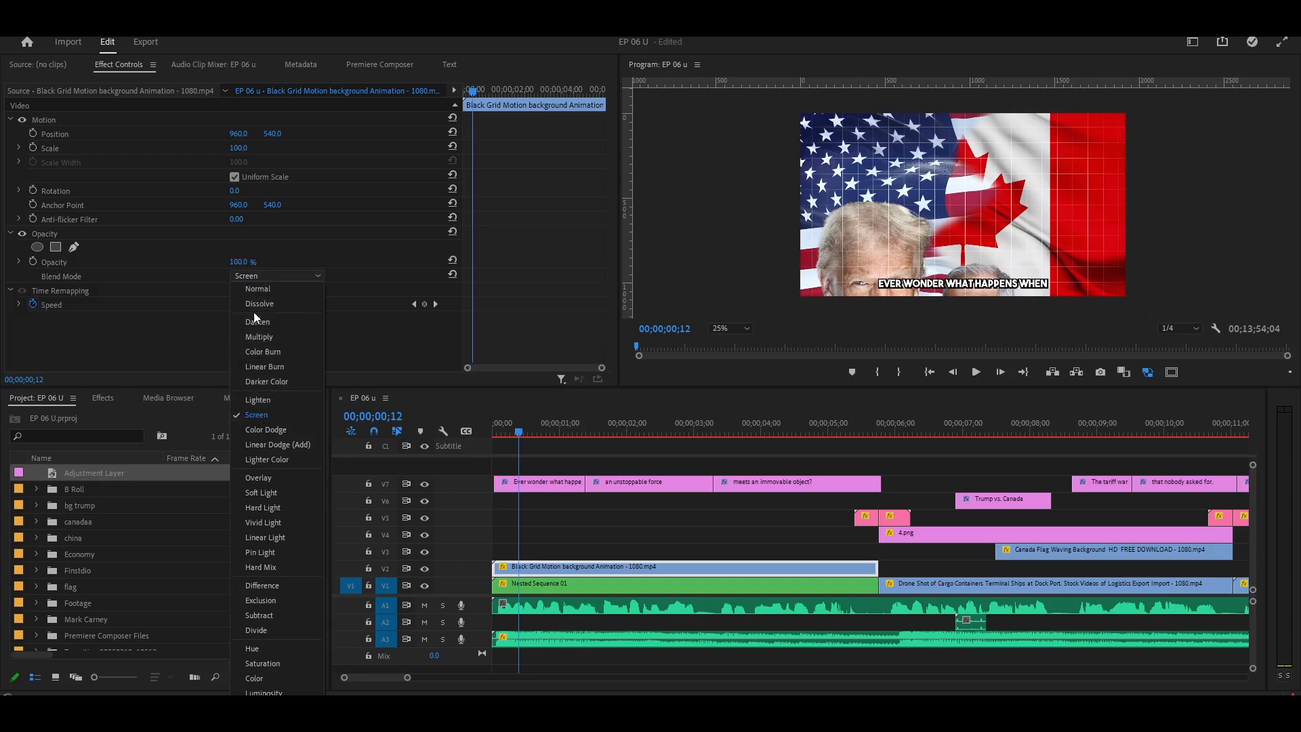
left_click(258, 288)
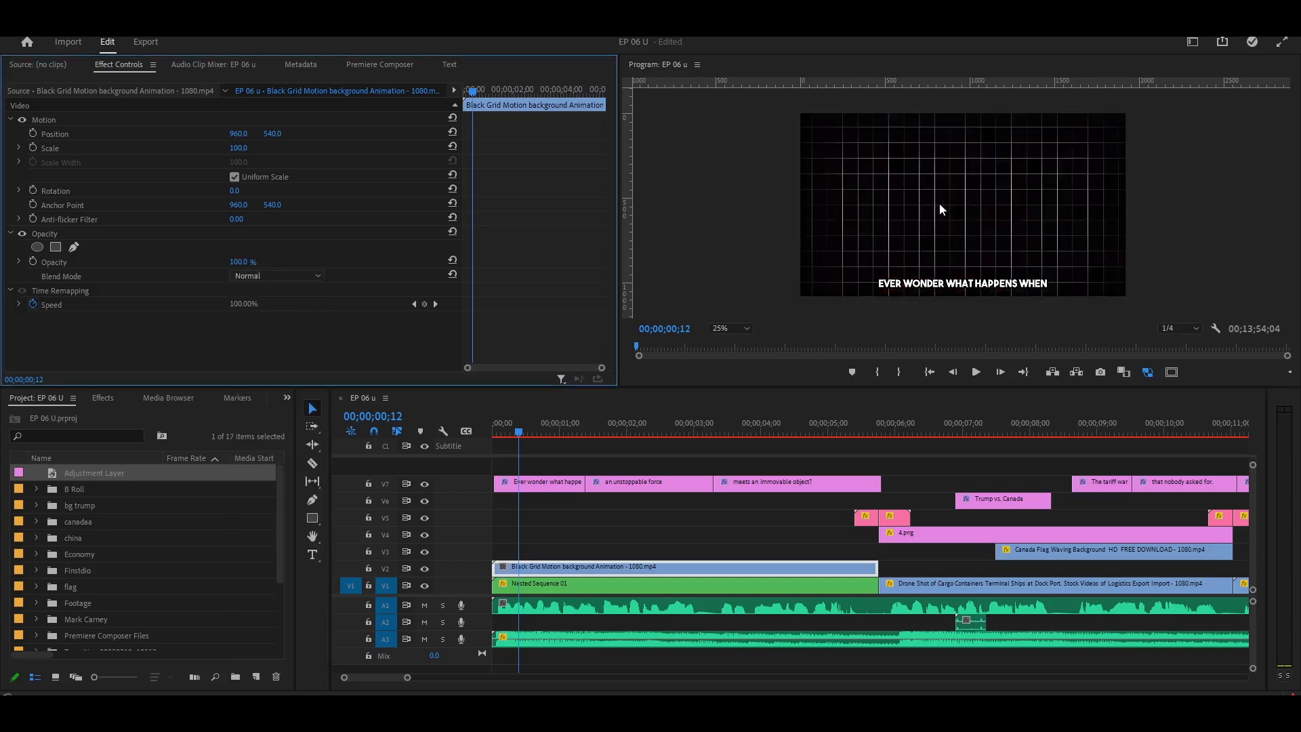
key("ctrl+z")
Play the opening from 00;00;00;00 to 00;00;05;14 to review the grid overlay
left_click_drag(551, 434, 473, 437)
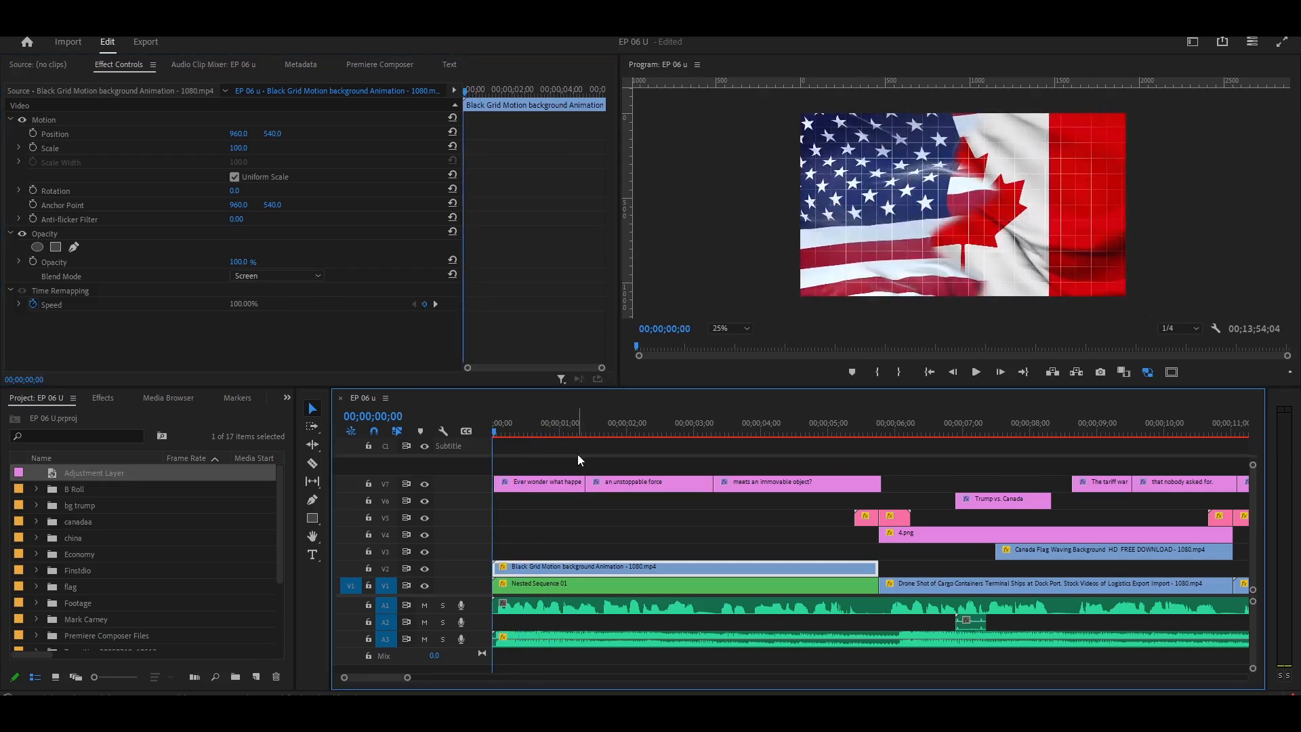
key("space")
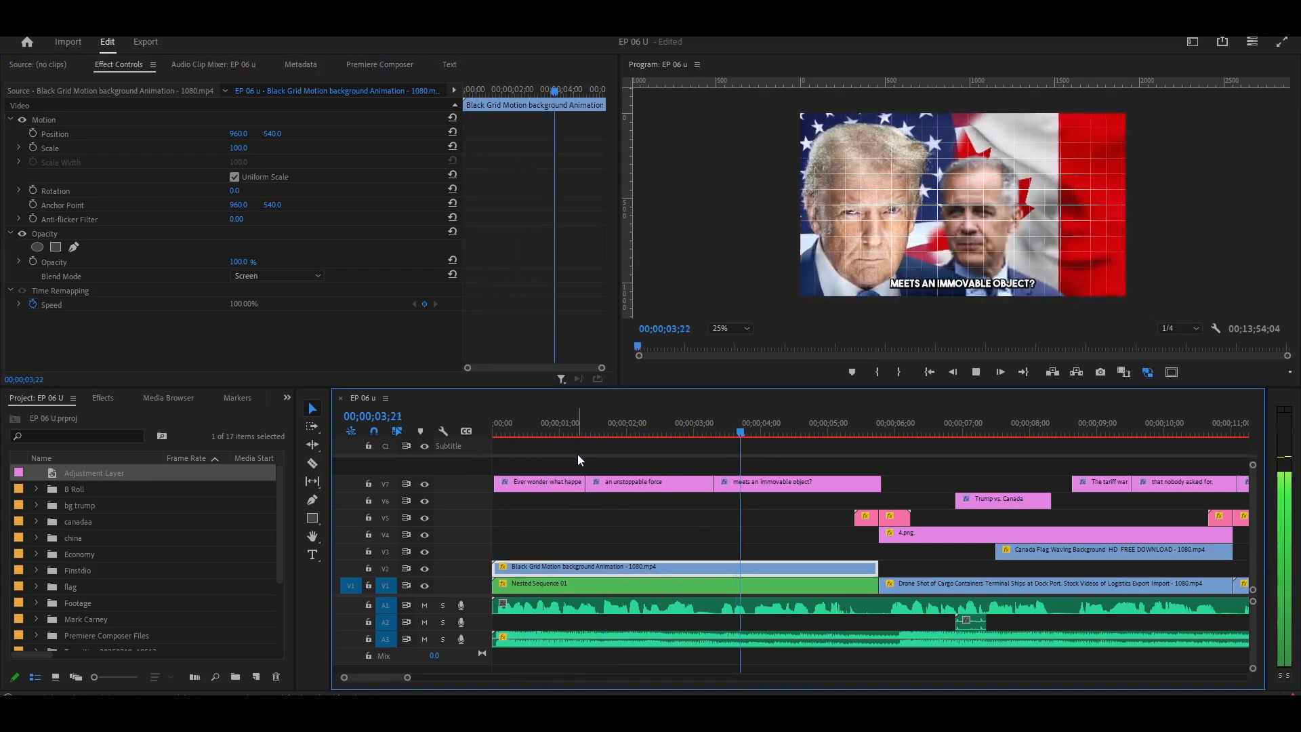
key("space")
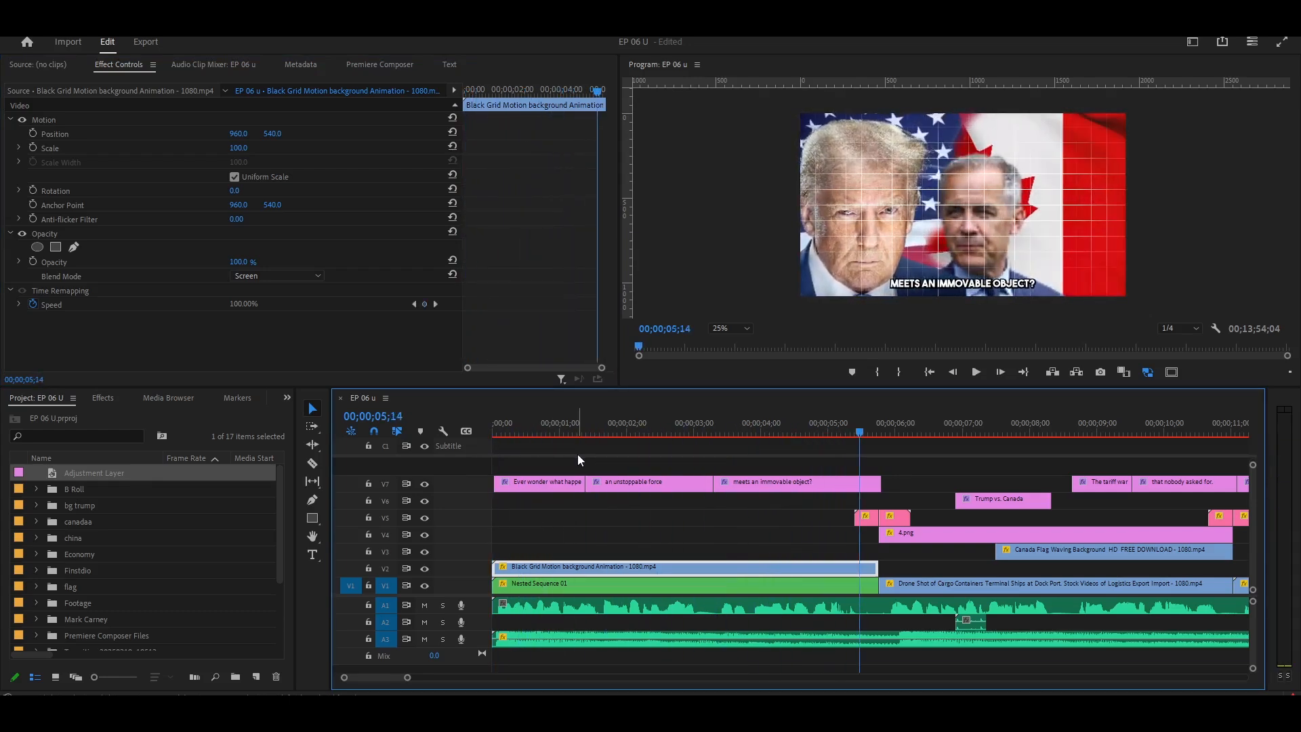
Examine the Scale keyframes of Nested Sequence 01, scrubbing from 00;00;03;05 to 00;00;04;18
left_click(707, 424)
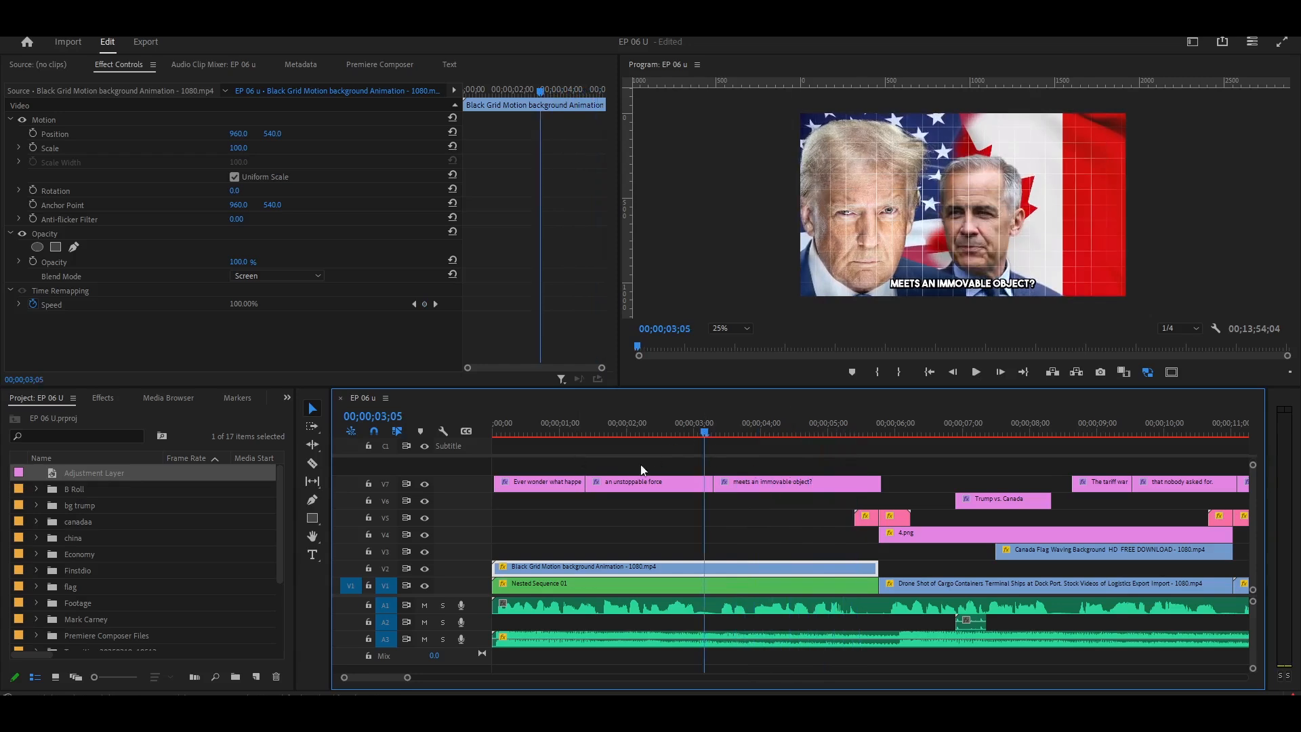
left_click(567, 584)
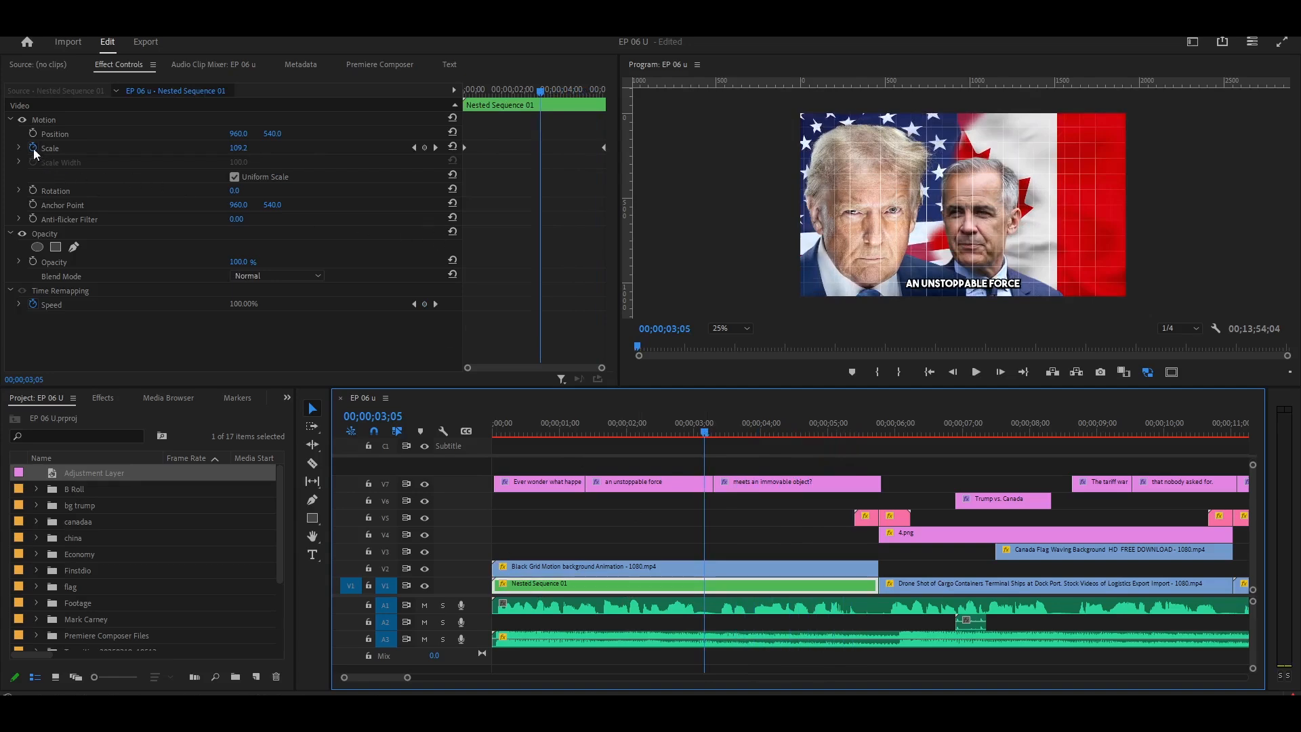
left_click_drag(506, 90, 580, 110)
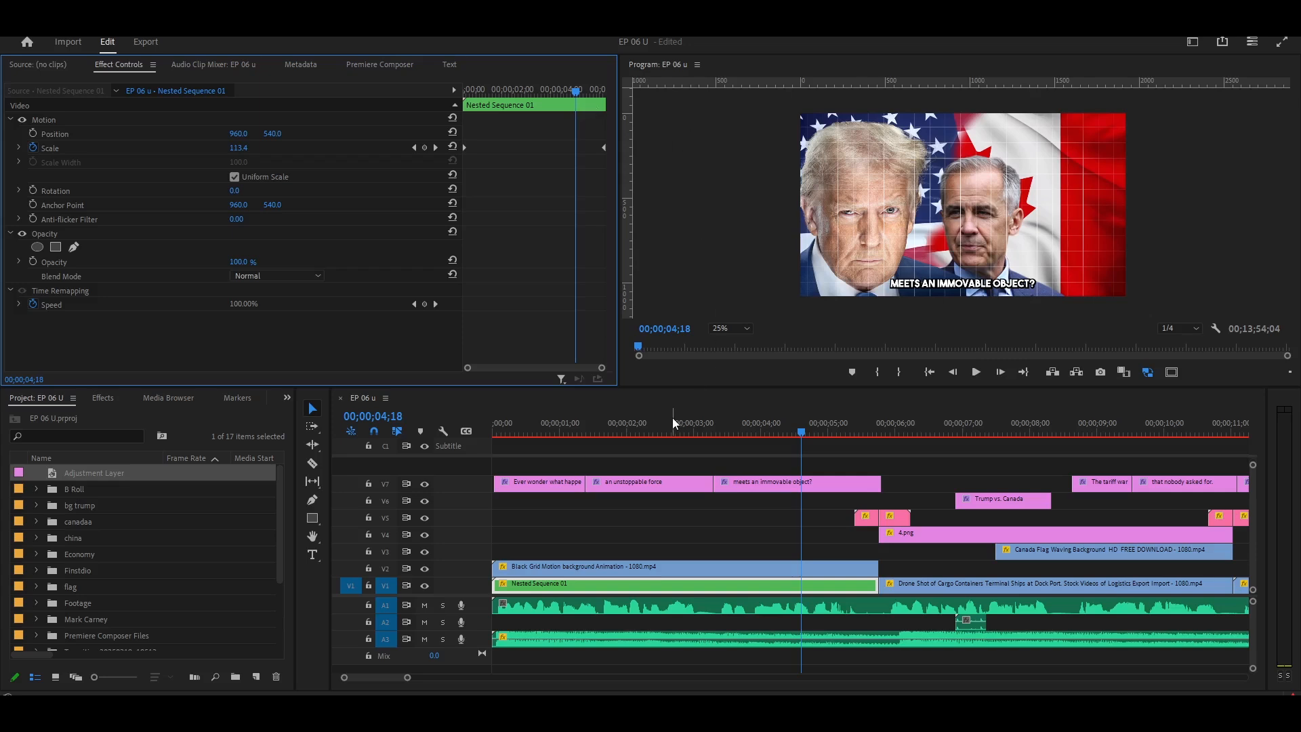
Play on from 00;00;04;18 and select the transition clips on track V5 where Nested Sequence 01 ends, with the playhead at 00;00;05;15
scroll(705, 522, "right", 2)
scroll(702, 522, "right", 2)
scroll(609, 515, "left", 6)
scroll(610, 517, "right", 5)
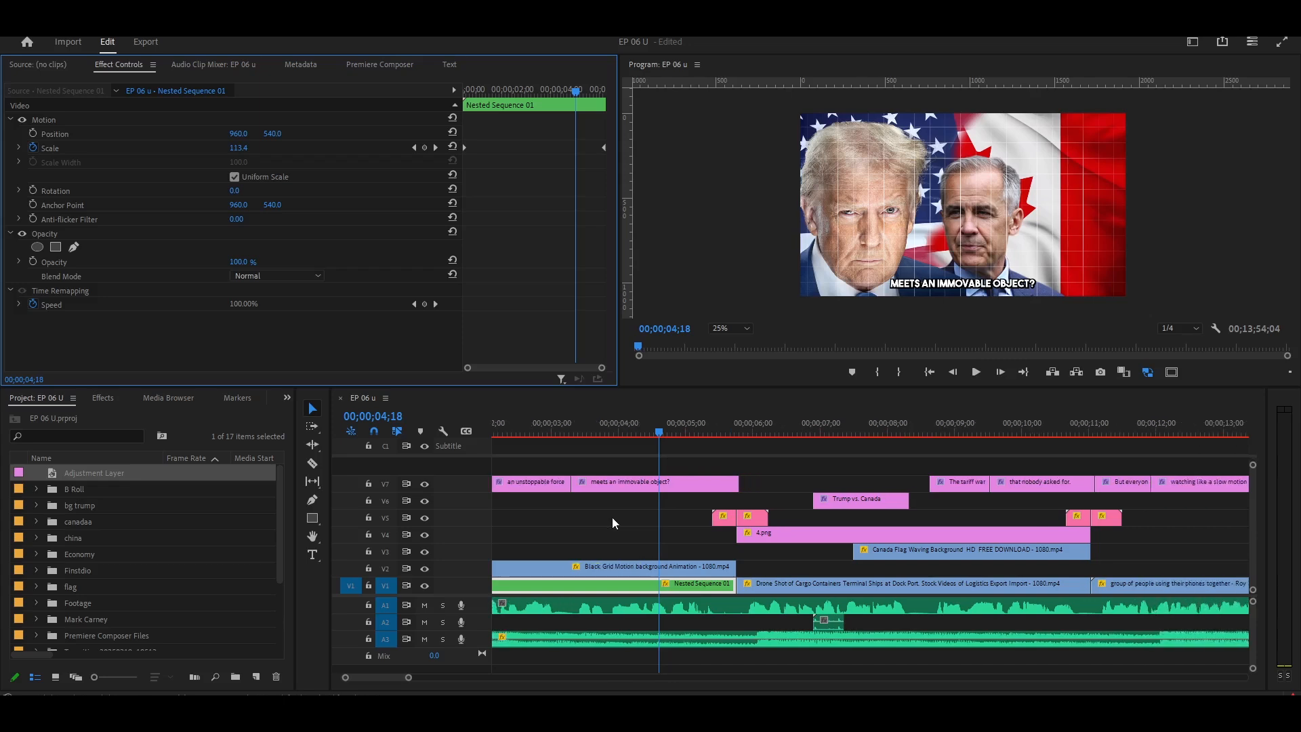
scroll(612, 518, "right", 1)
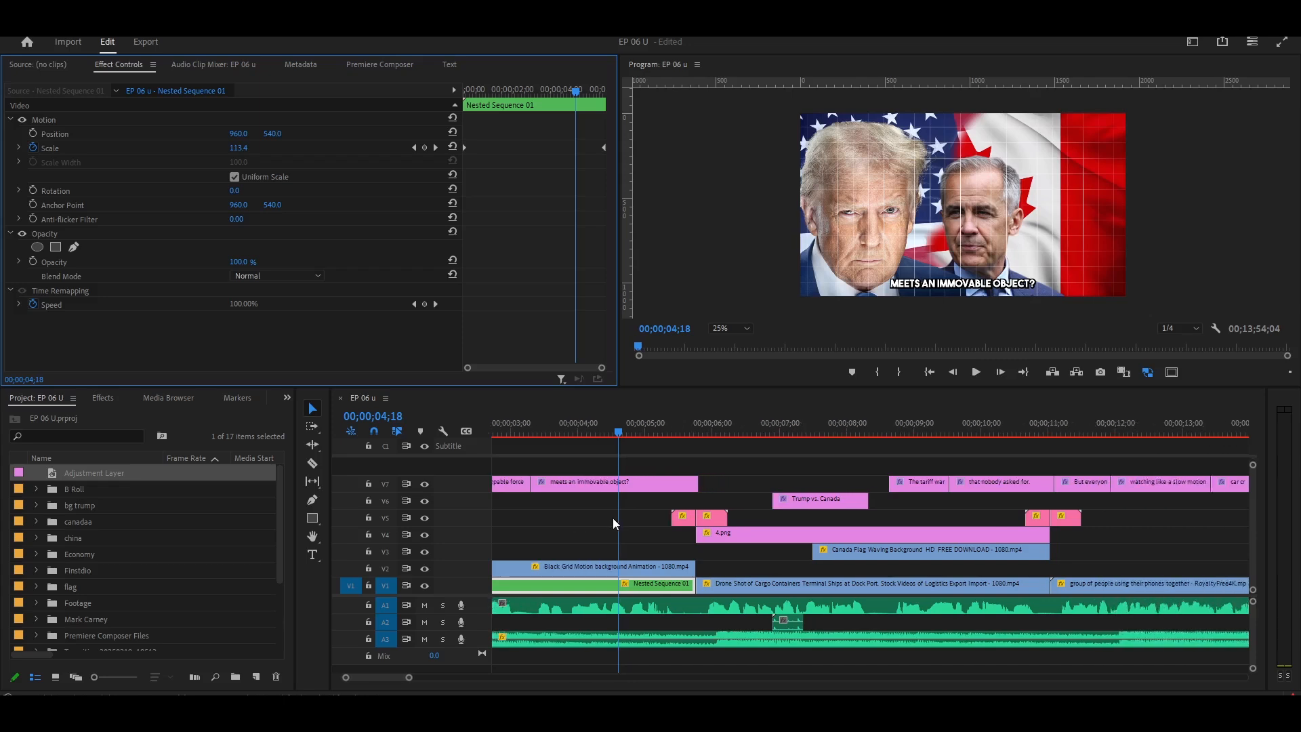
key("space")
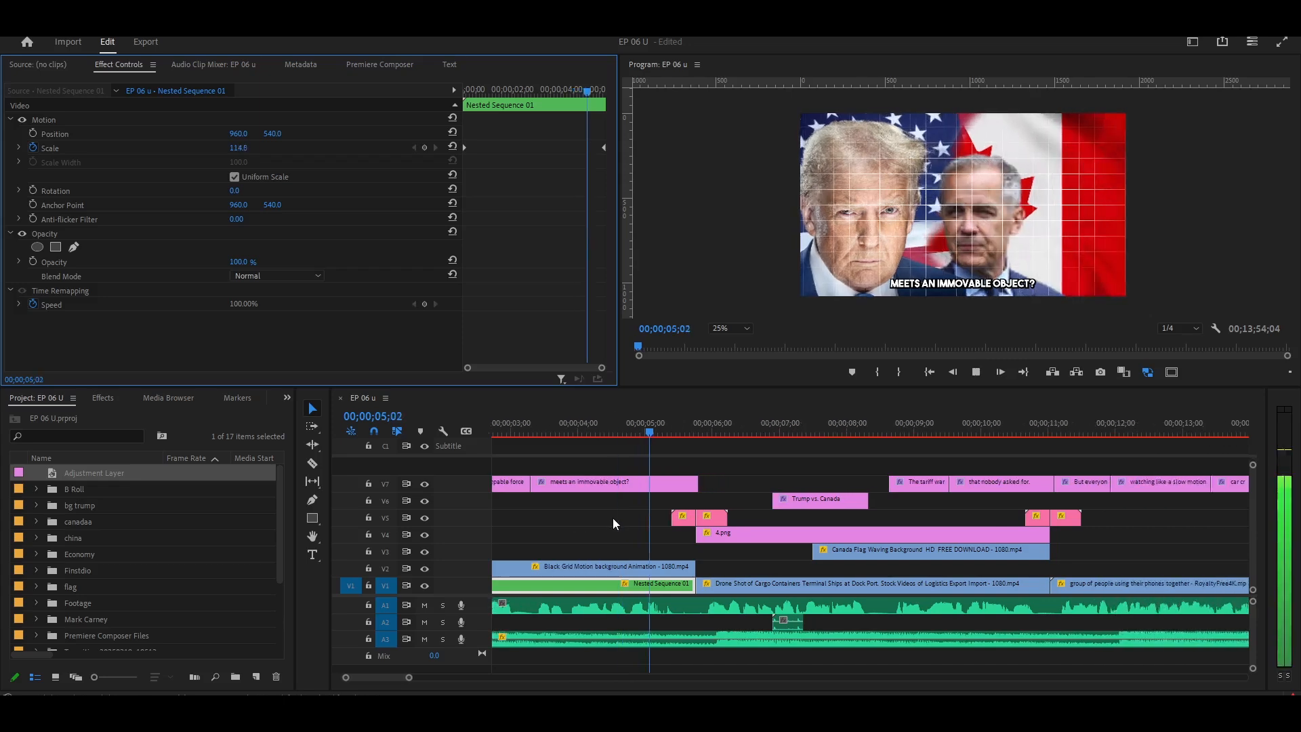
left_click_drag(706, 432, 679, 430)
left_click(715, 521)
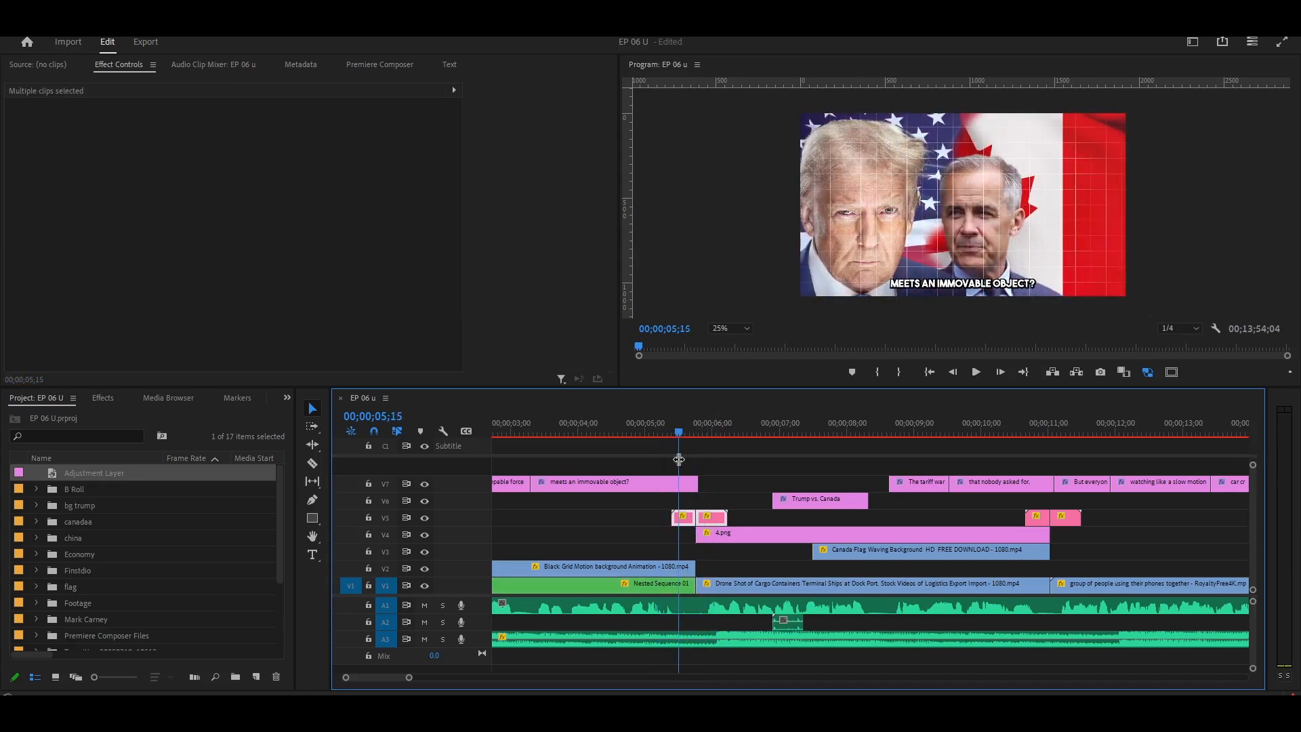
Play the transition between Nested Sequence 01 and the cargo drone shot, and park the playhead at 00;00;05;19
left_click(667, 430)
key("space")
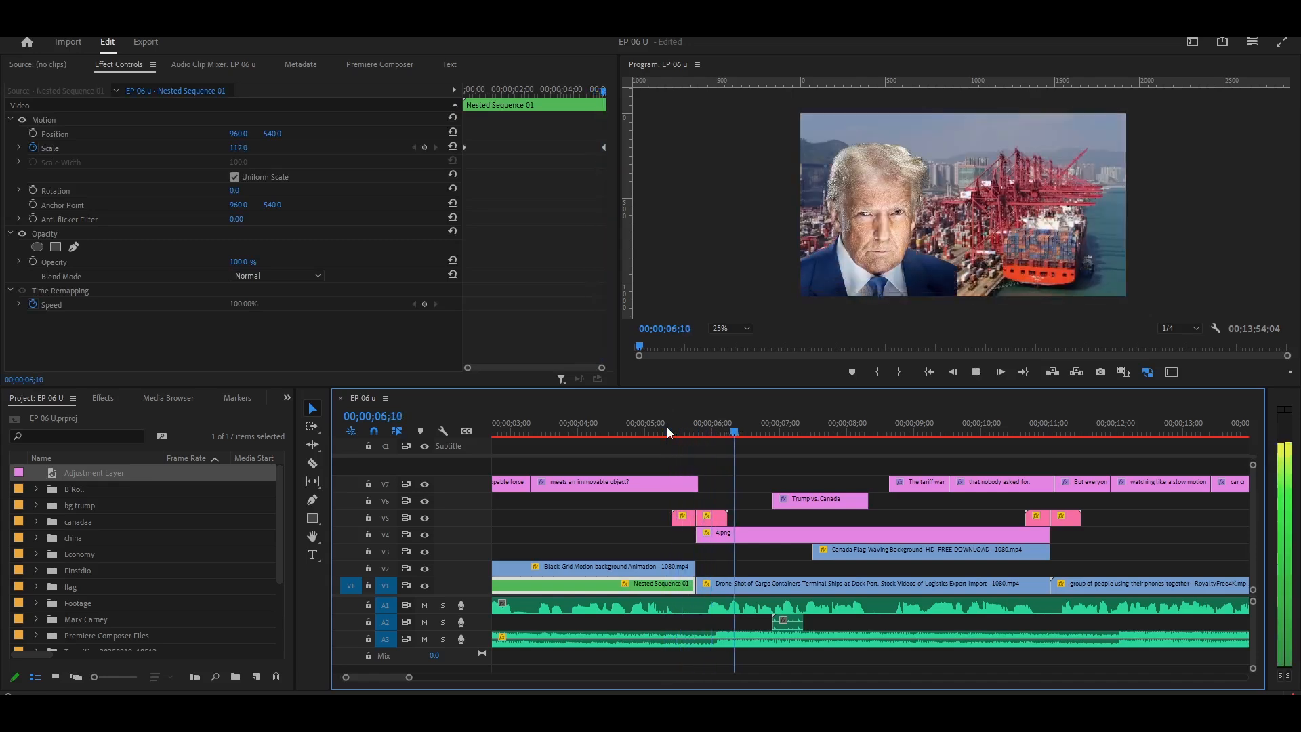
key("space")
left_click(711, 433)
left_click(687, 432)
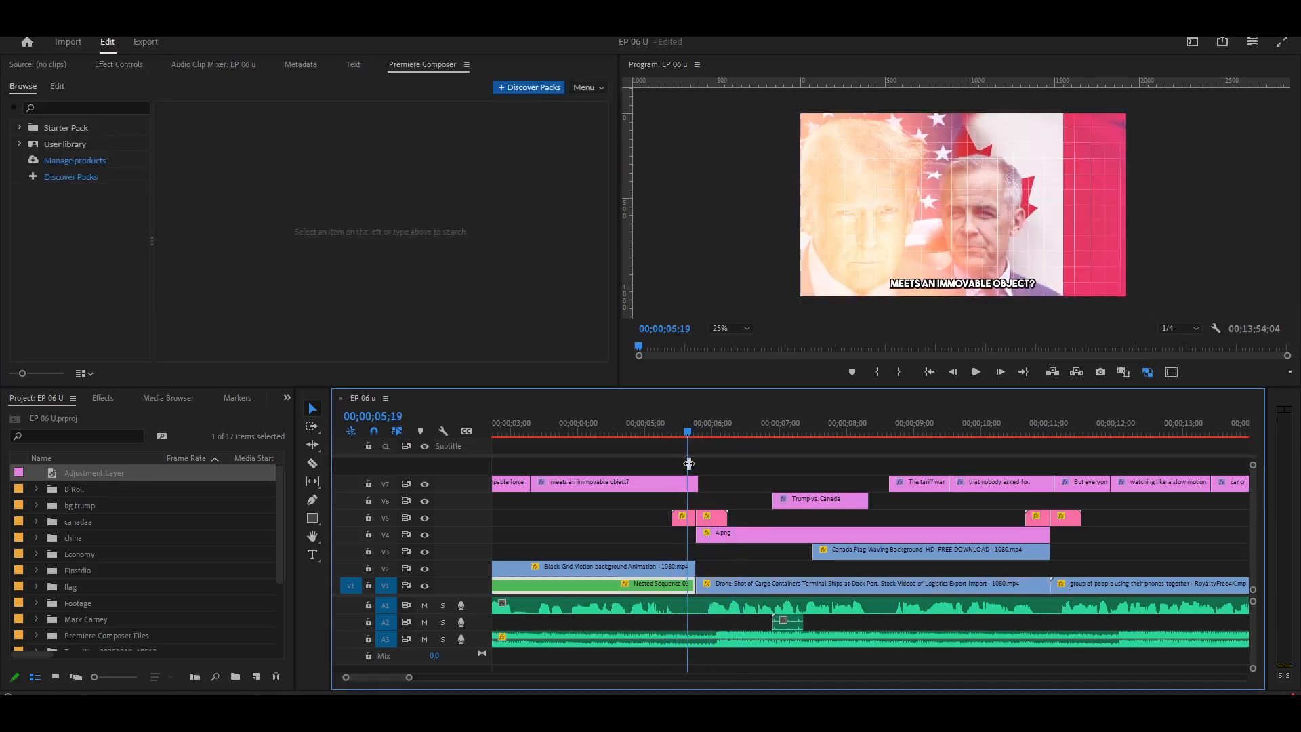
Browse the Starter Pack's Transitions in Premiere Composer and replay the sequence's first transition up to 00;00;06;20
left_click(20, 129)
left_click(68, 177)
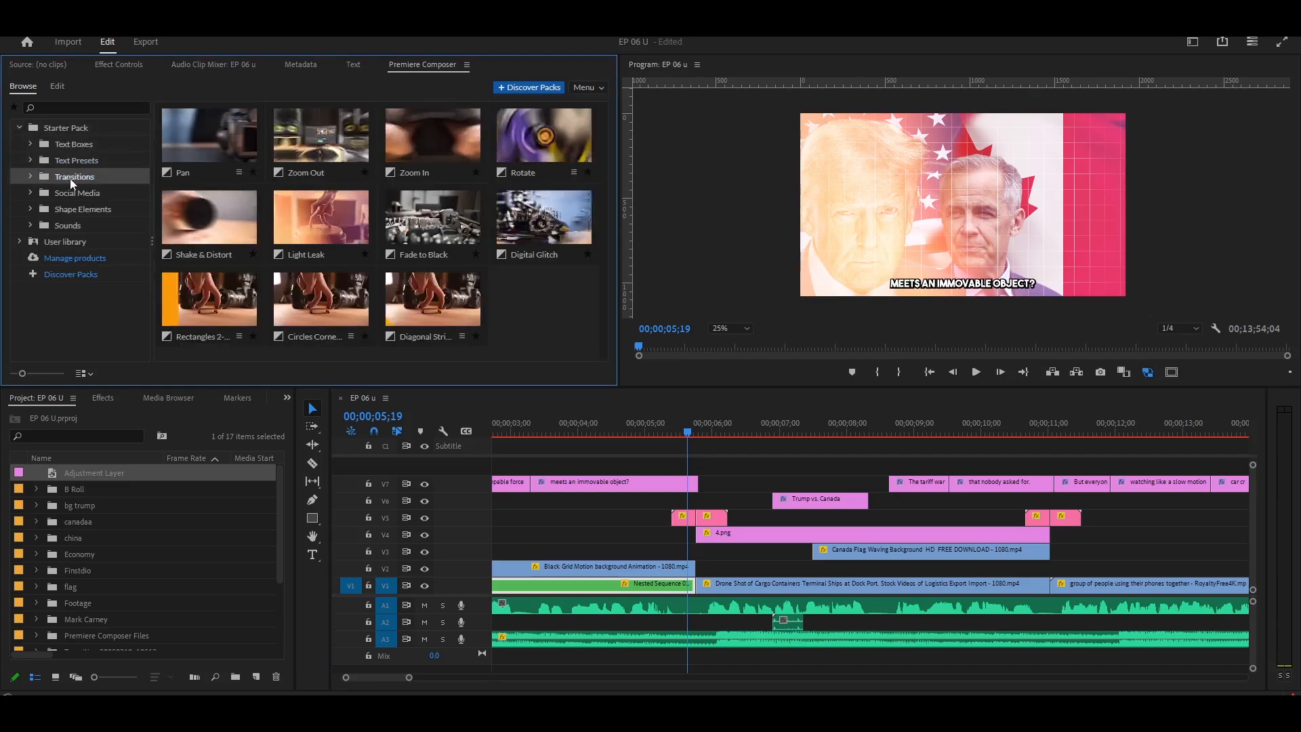
left_click(669, 430)
key("space")
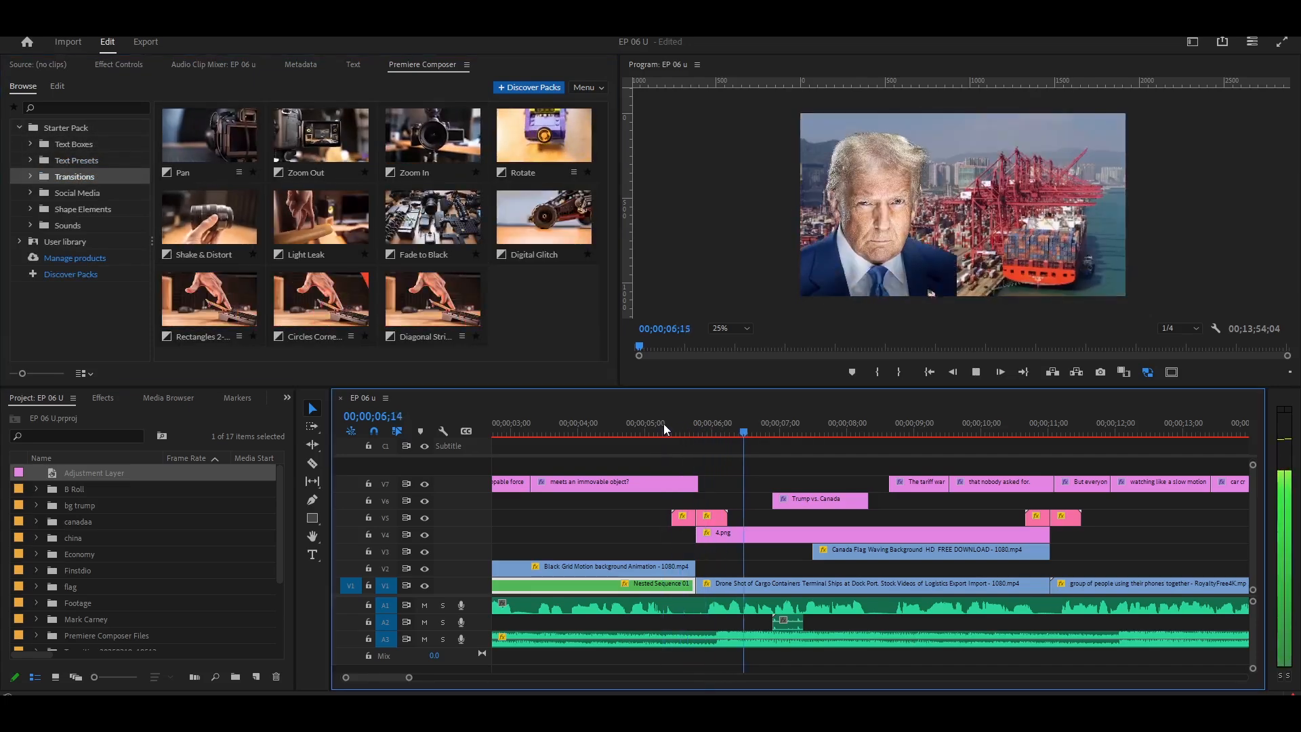
key("space")
Inspect the cargo drone shot and 4.png layers by temporarily hiding tracks V1 and V4 in turn
scroll(595, 518, "right", 1)
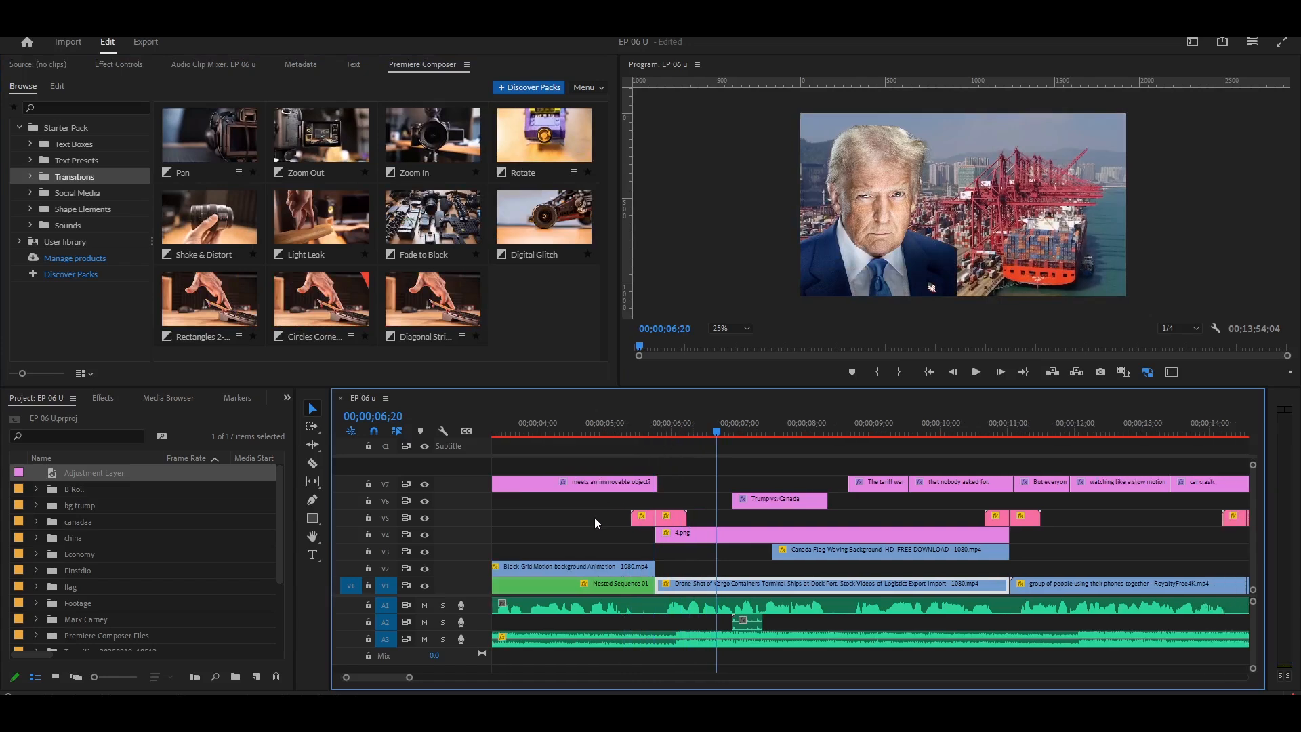
scroll(691, 583, "right", 1)
scroll(691, 583, "right", 1)
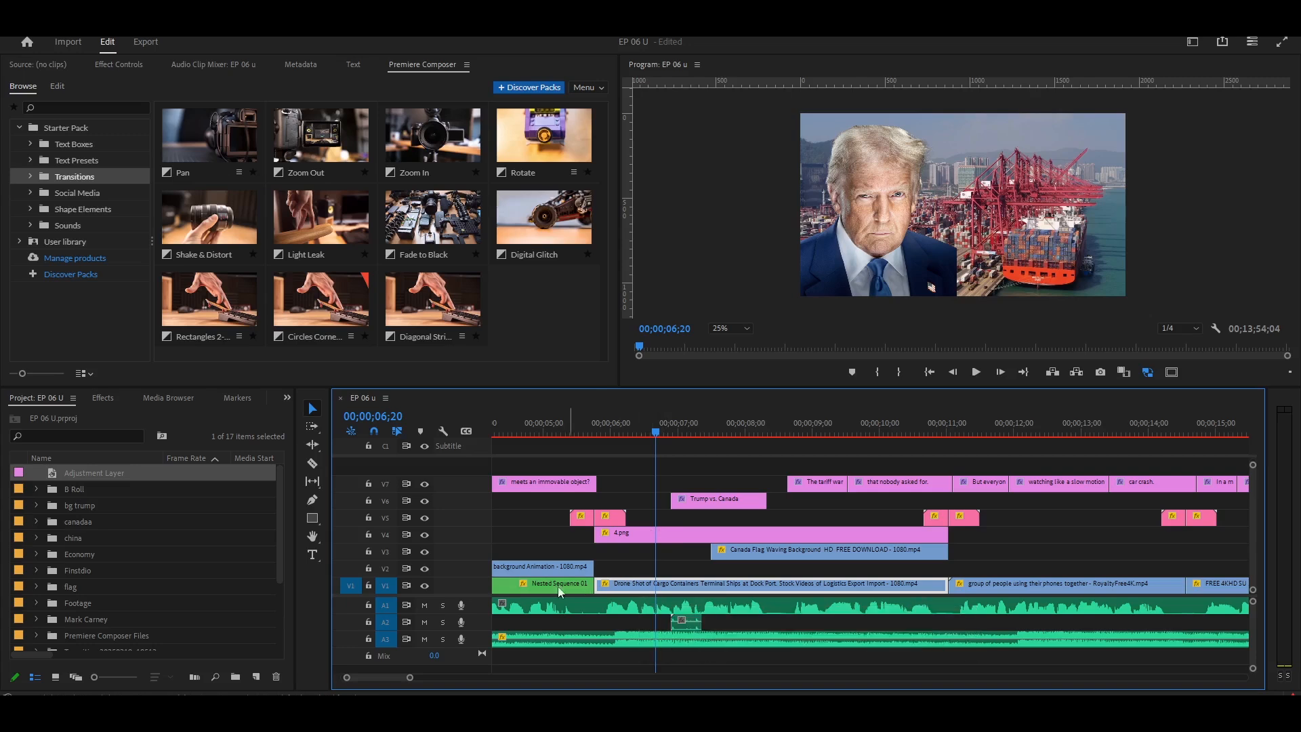
left_click(424, 585)
left_click(425, 584)
left_click(425, 535)
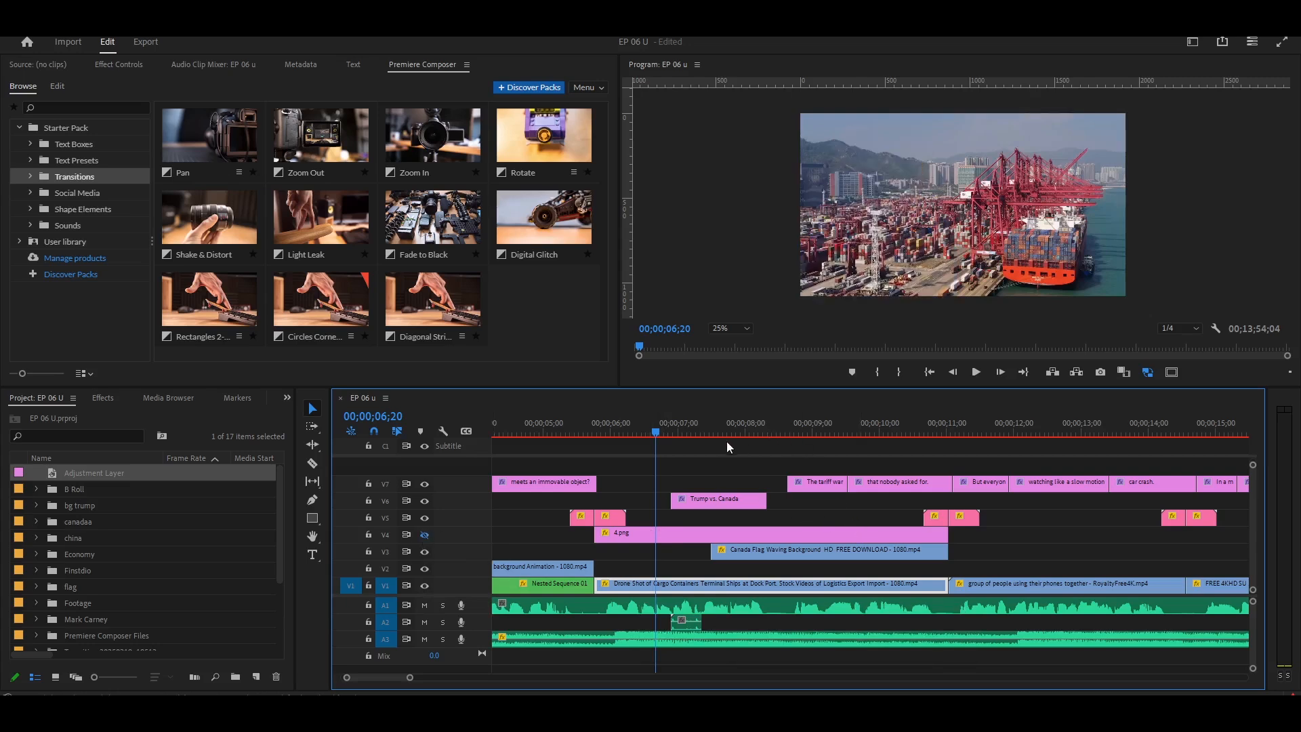
left_click_drag(718, 437, 653, 439)
left_click(623, 539)
left_click(425, 535)
Examine the Position keyframes and velocity curve of 4.png on track V4, and scrub to 00;00;07;04
left_click_drag(630, 440, 639, 468)
left_click(646, 535)
left_click(119, 65)
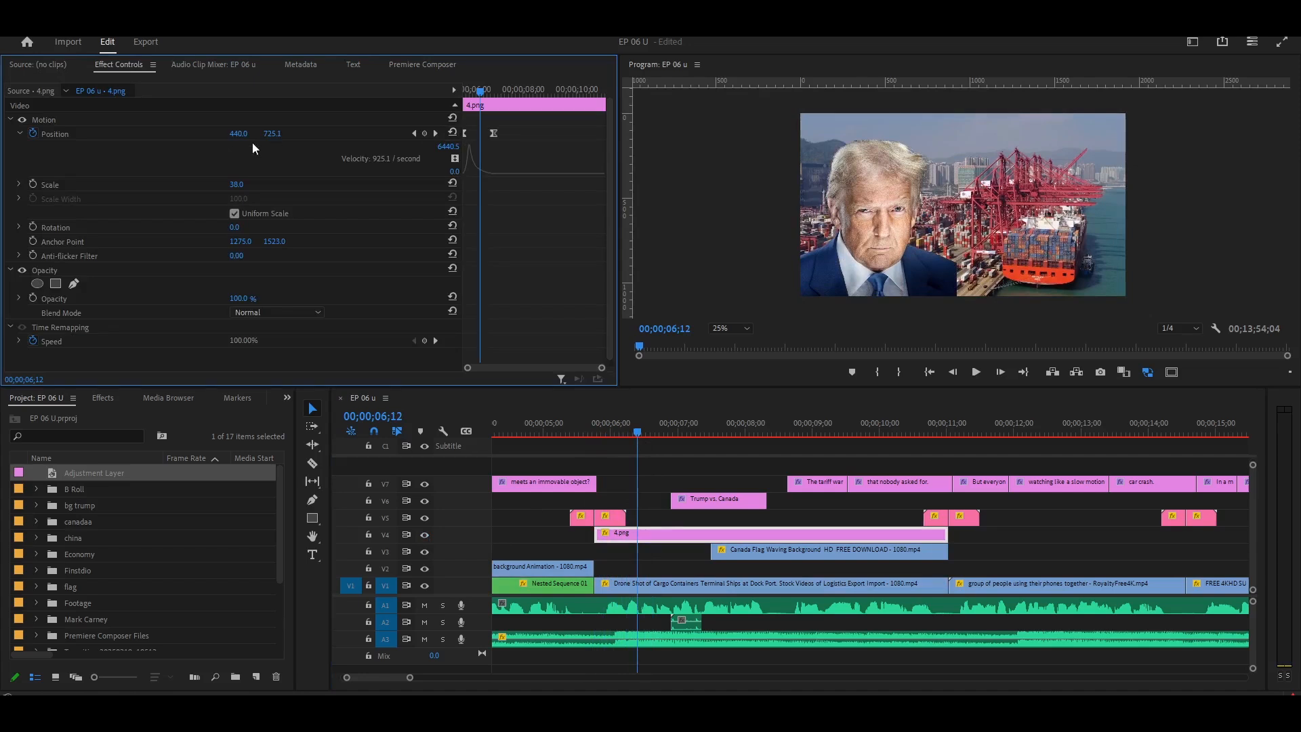
mouse_move(478, 99)
left_mouse_down()
mouse_move(465, 89)
mouse_move(534, 98)
mouse_move(488, 110)
left_mouse_up()
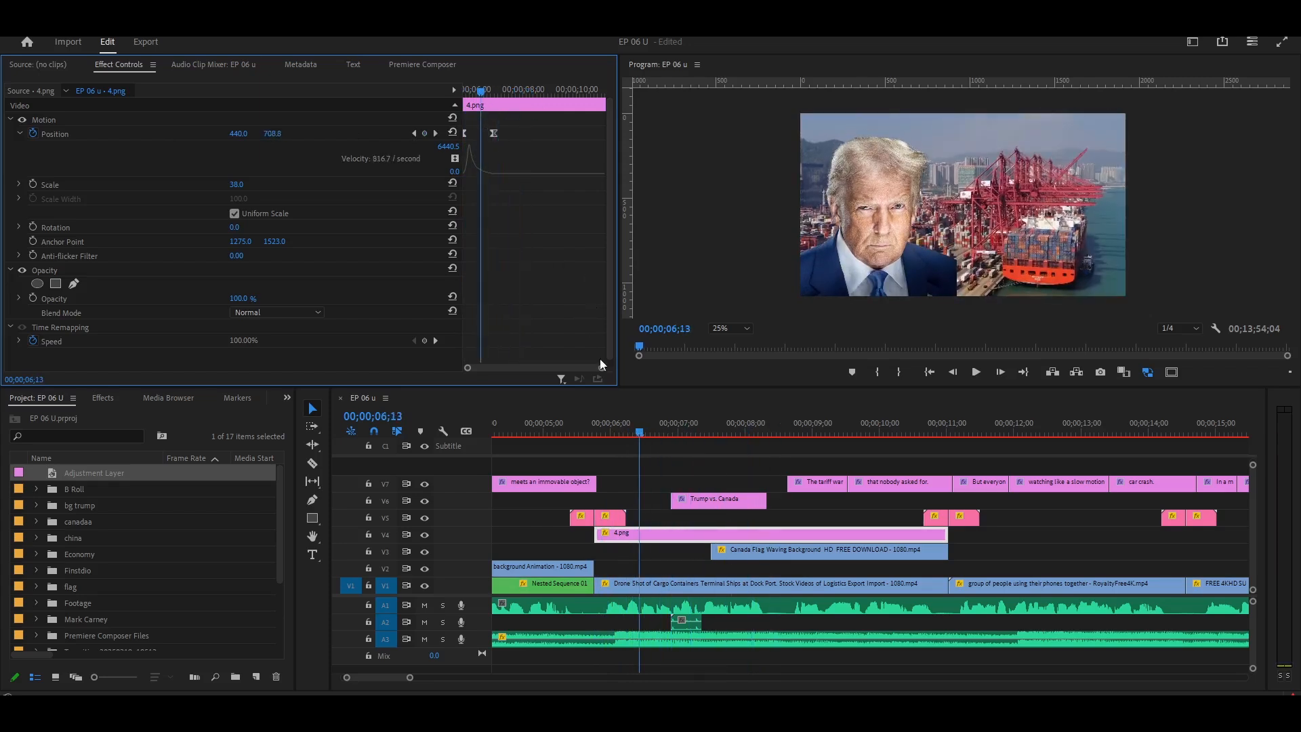
left_click_drag(642, 432, 687, 437)
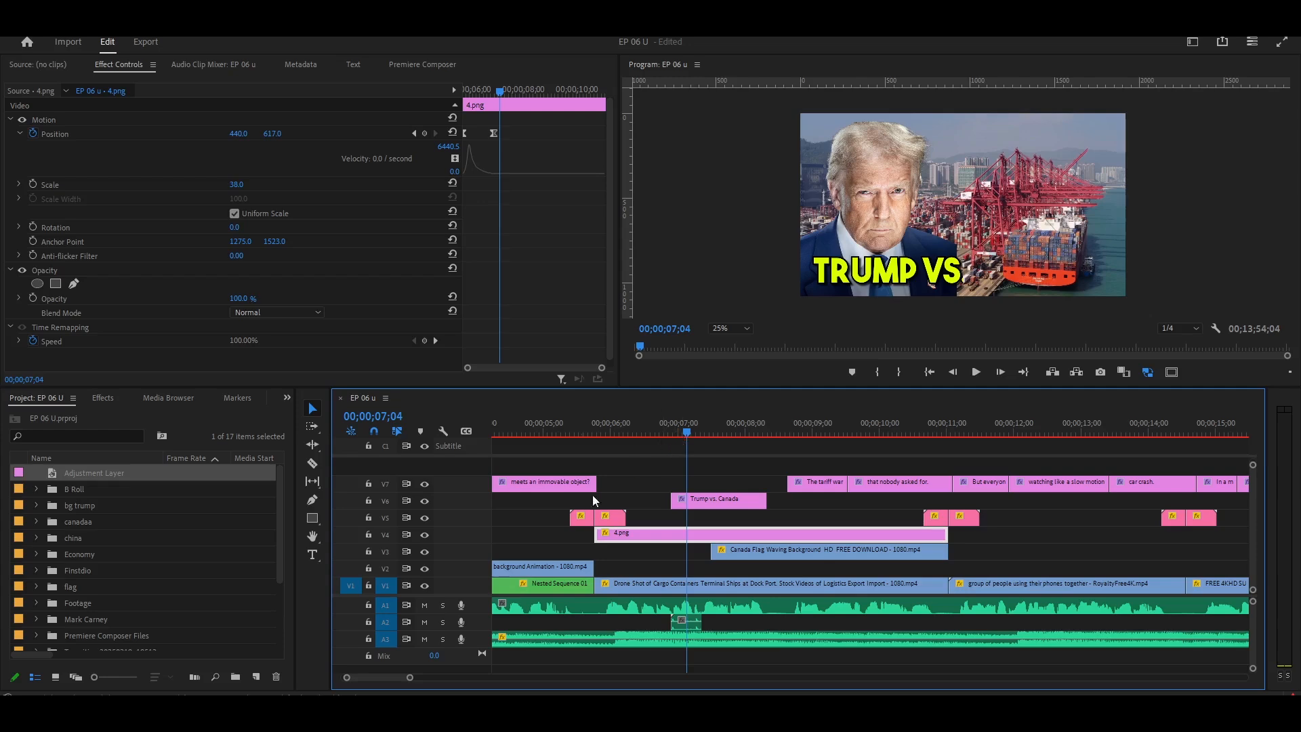
Switch to the script PDF and examine the highlighted phrases "Trump vs. Canada" and "25% tariff"
key("alt+Tab")
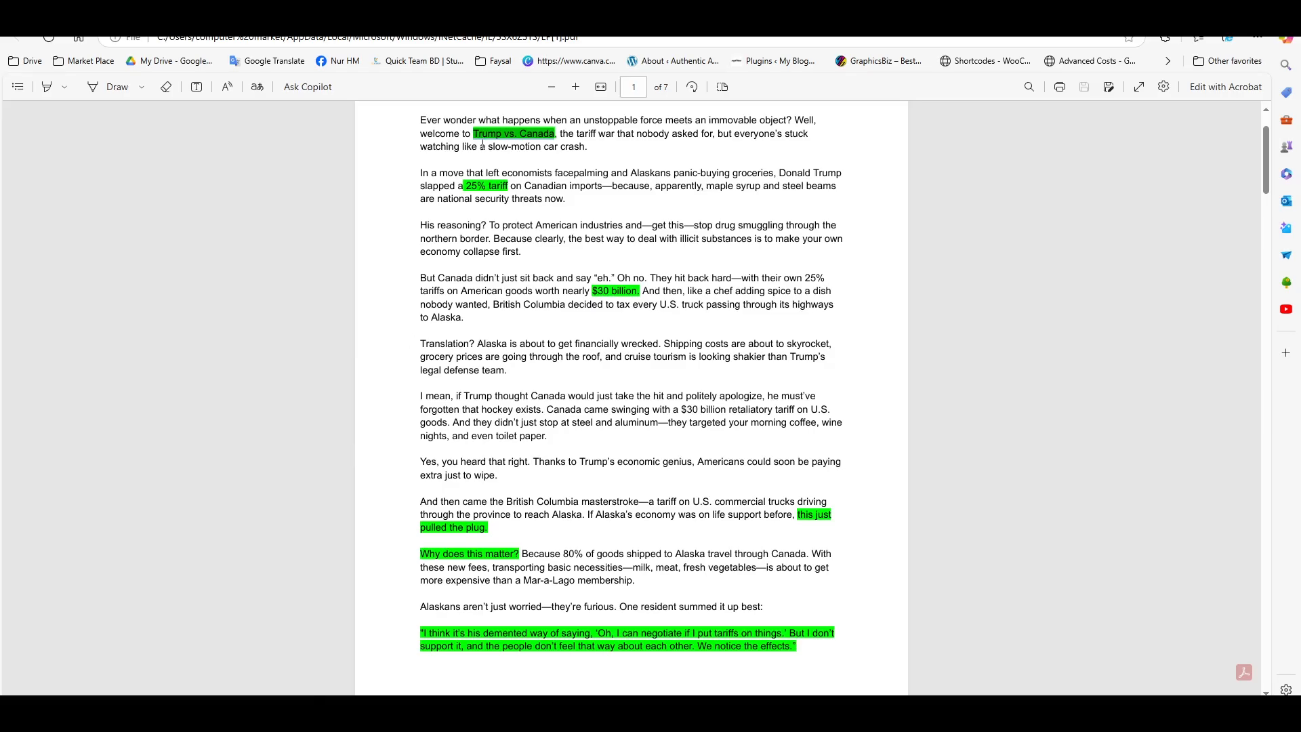
left_click_drag(476, 133, 556, 137)
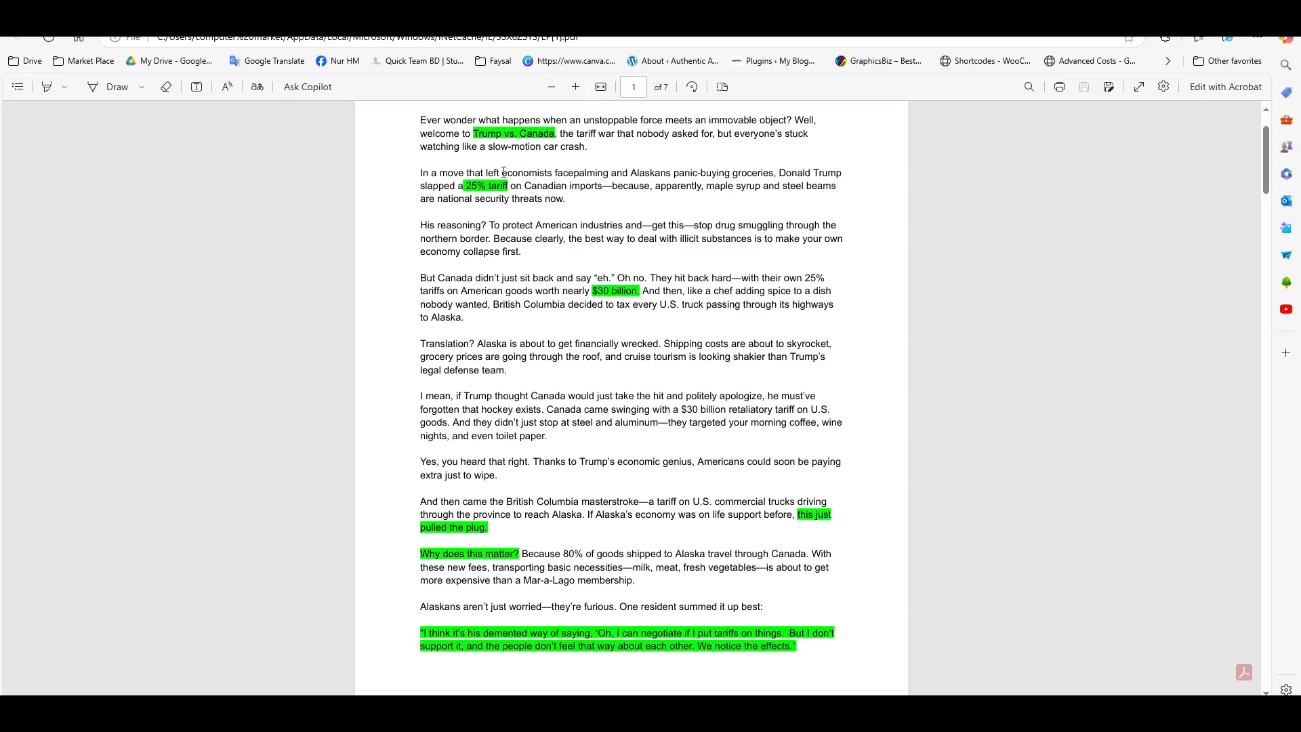
left_click_drag(467, 183, 507, 185)
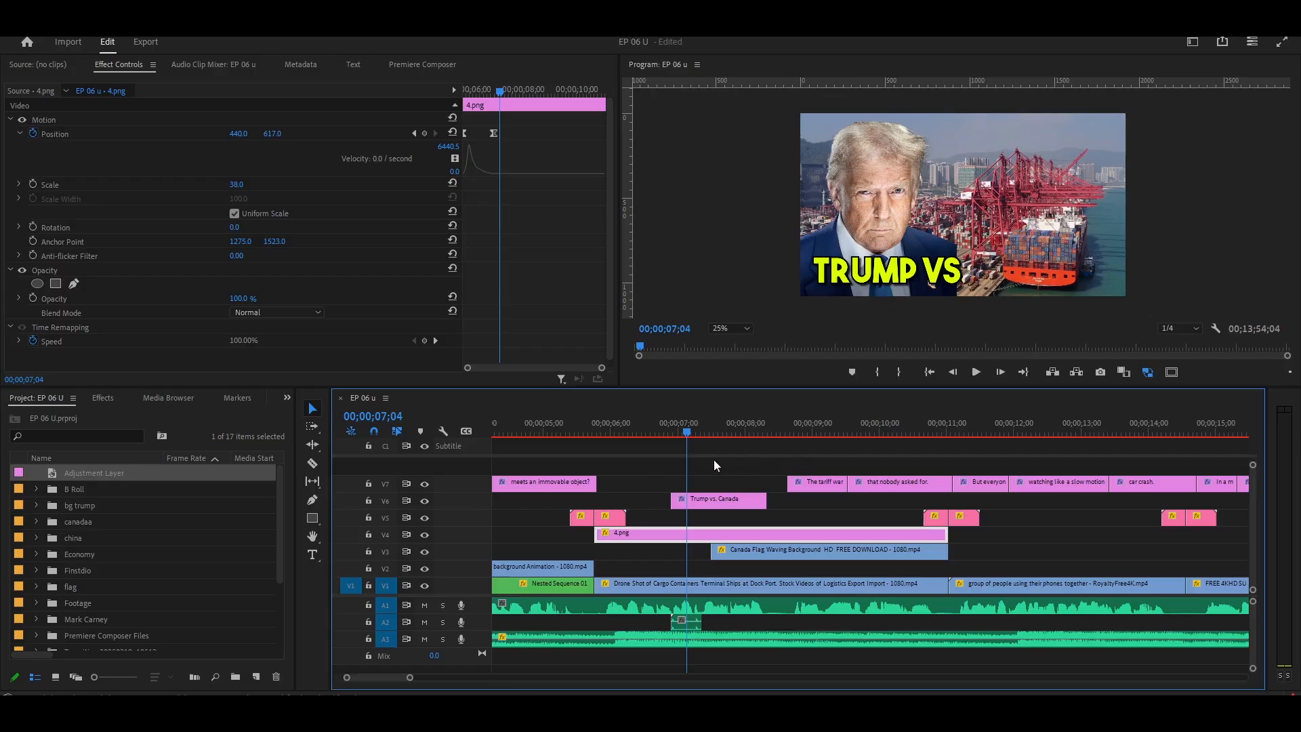
Return to the Premiere Pro timeline, scrub back over the title, and play from 00;00;04;29 to 00;00;08;01
left_click_drag(688, 431, 688, 431)
left_click_drag(689, 433, 601, 435)
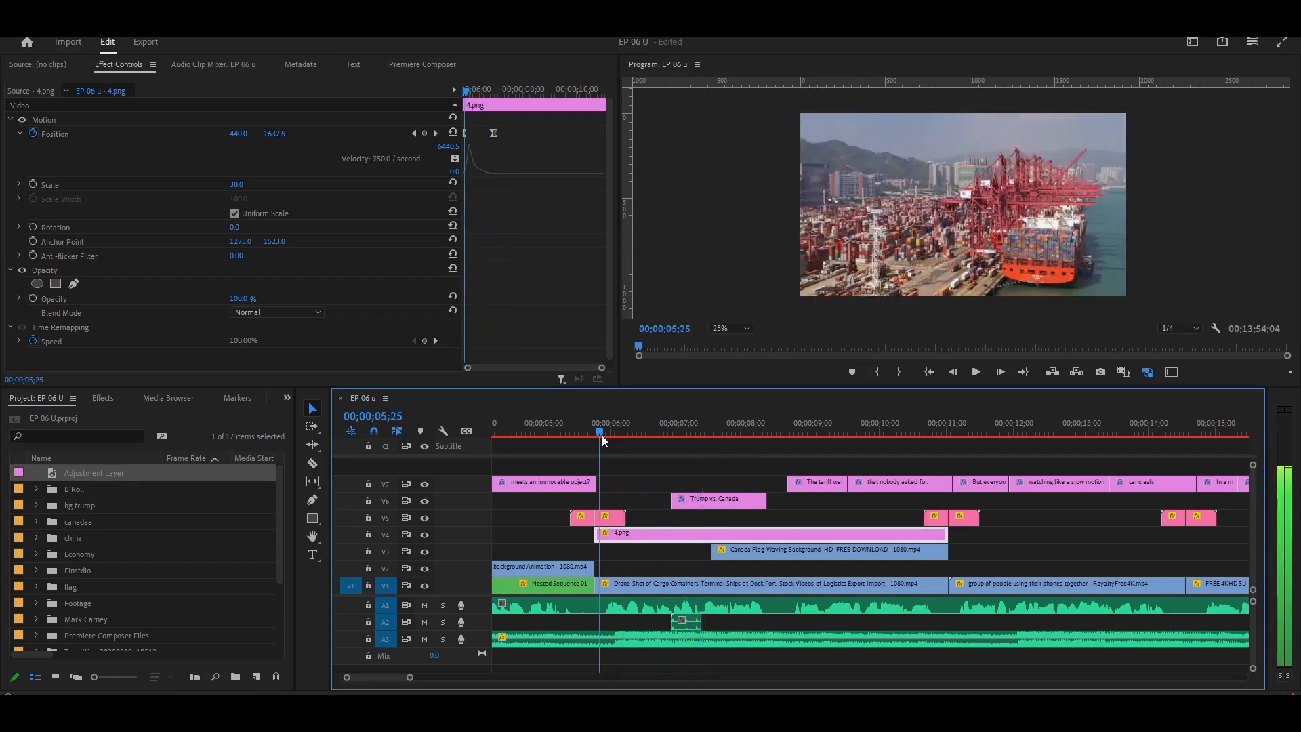
left_click(542, 428)
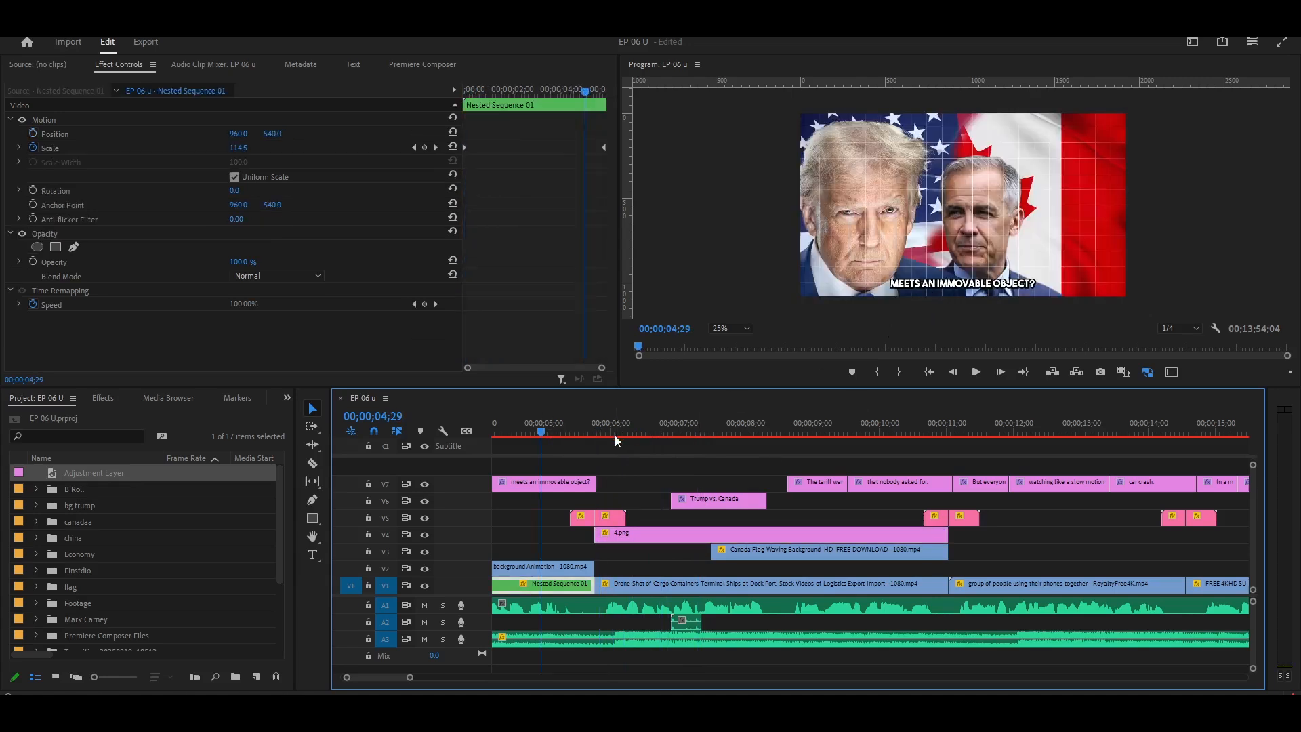
key("space")
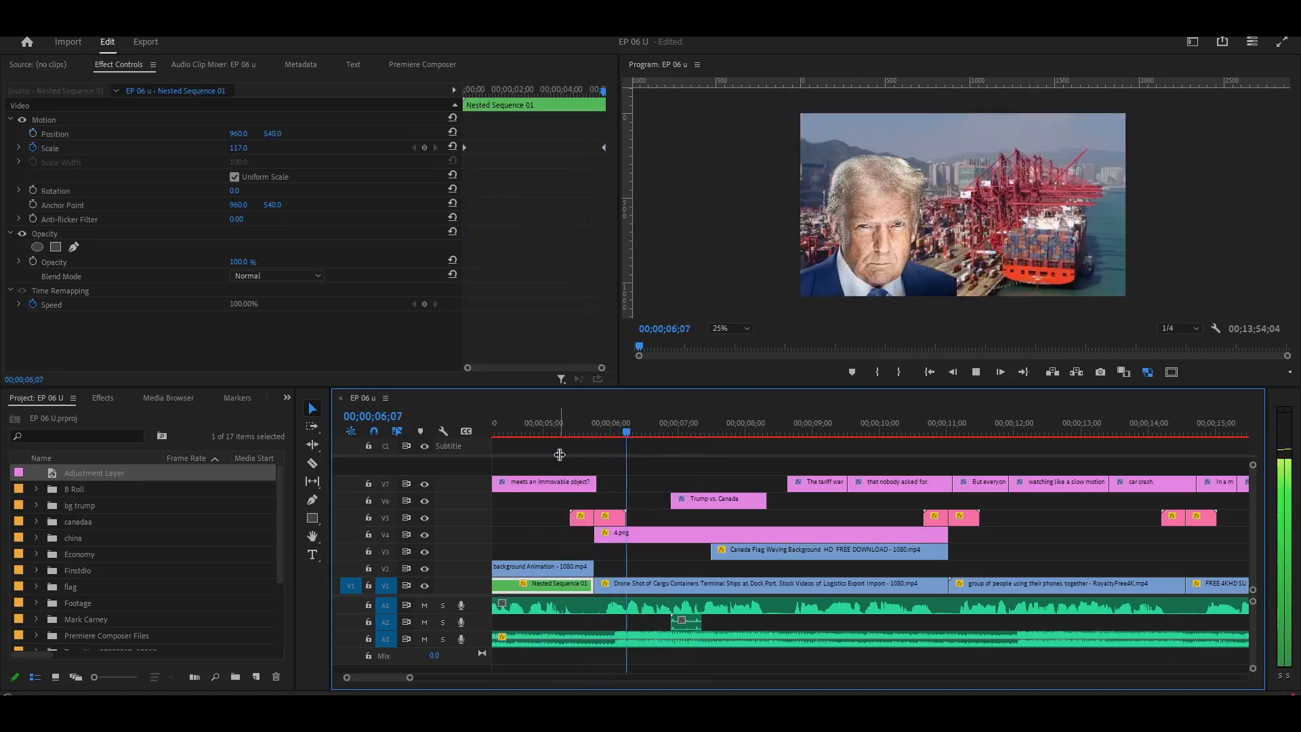
key("space")
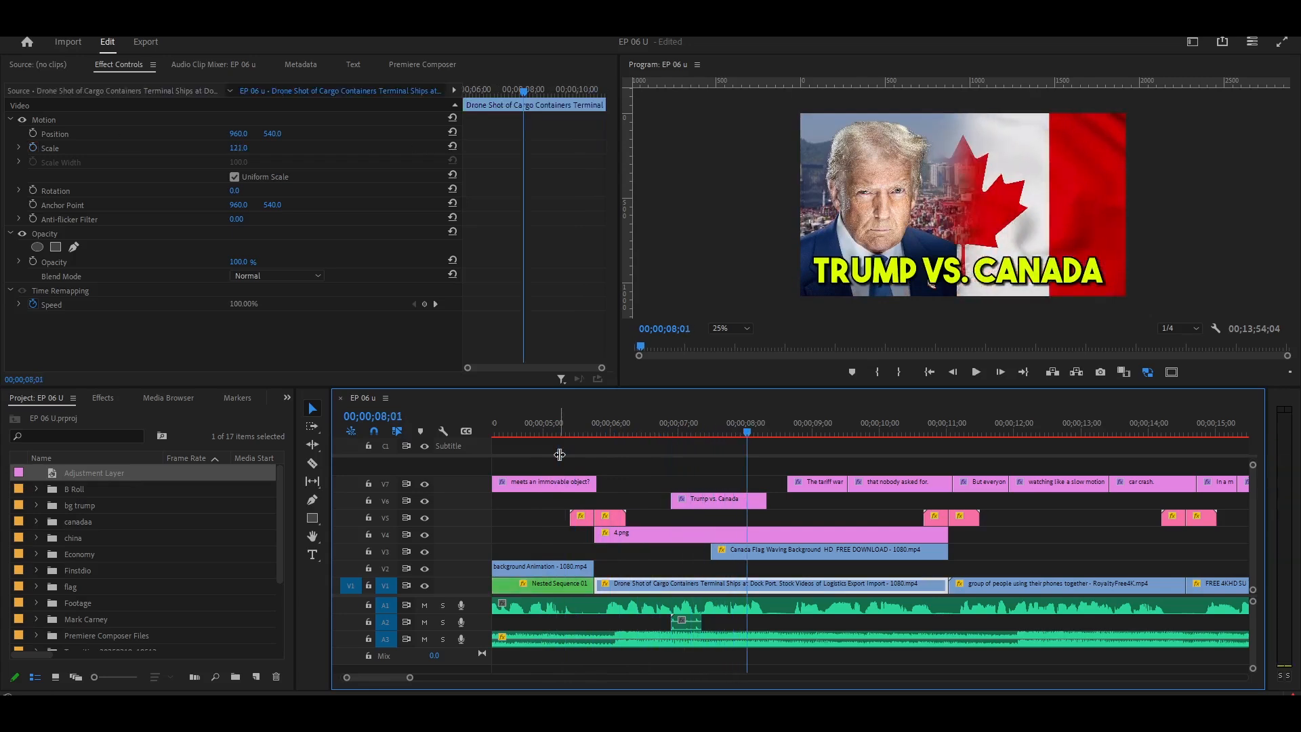
Examine the mask and Position keyframes of the Canada Flag Waving Background clip, with the playhead at its first keyframe, 00;00;07;15
mouse_move(749, 435)
left_mouse_down()
mouse_move(711, 434)
mouse_move(727, 434)
left_mouse_up()
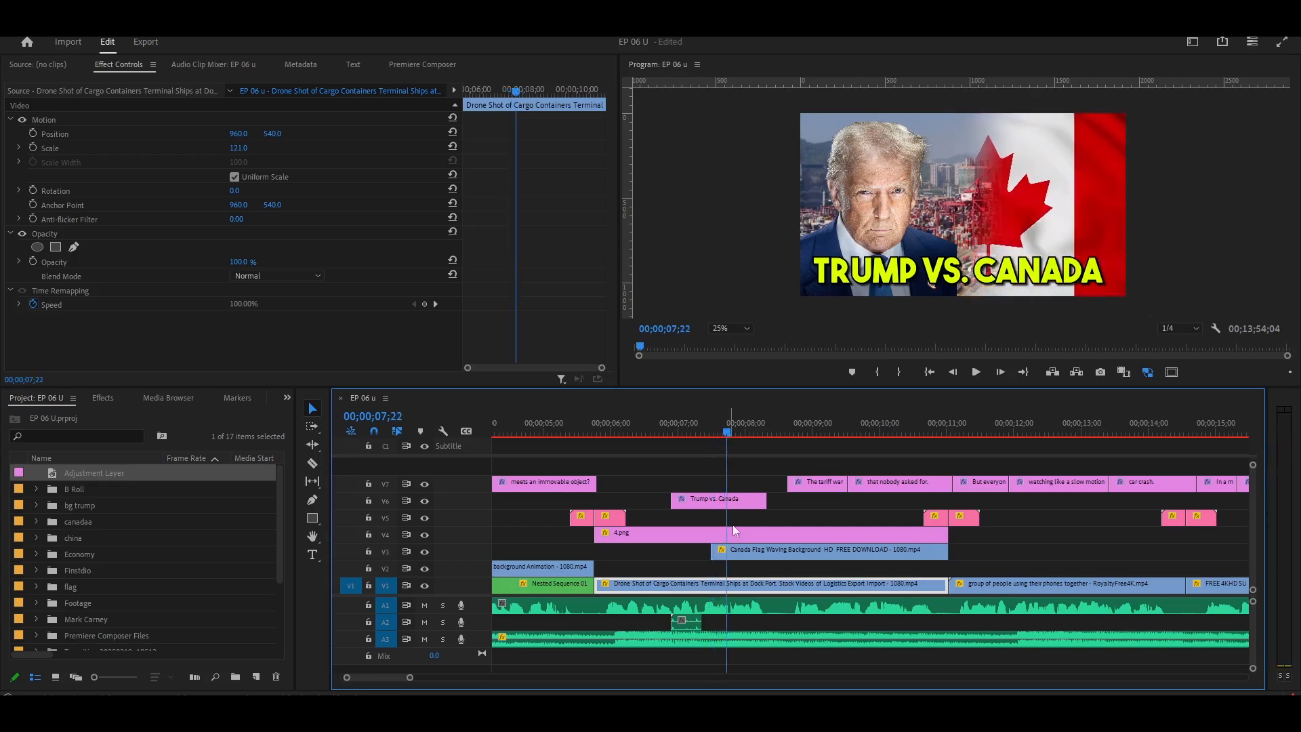
left_click(759, 555)
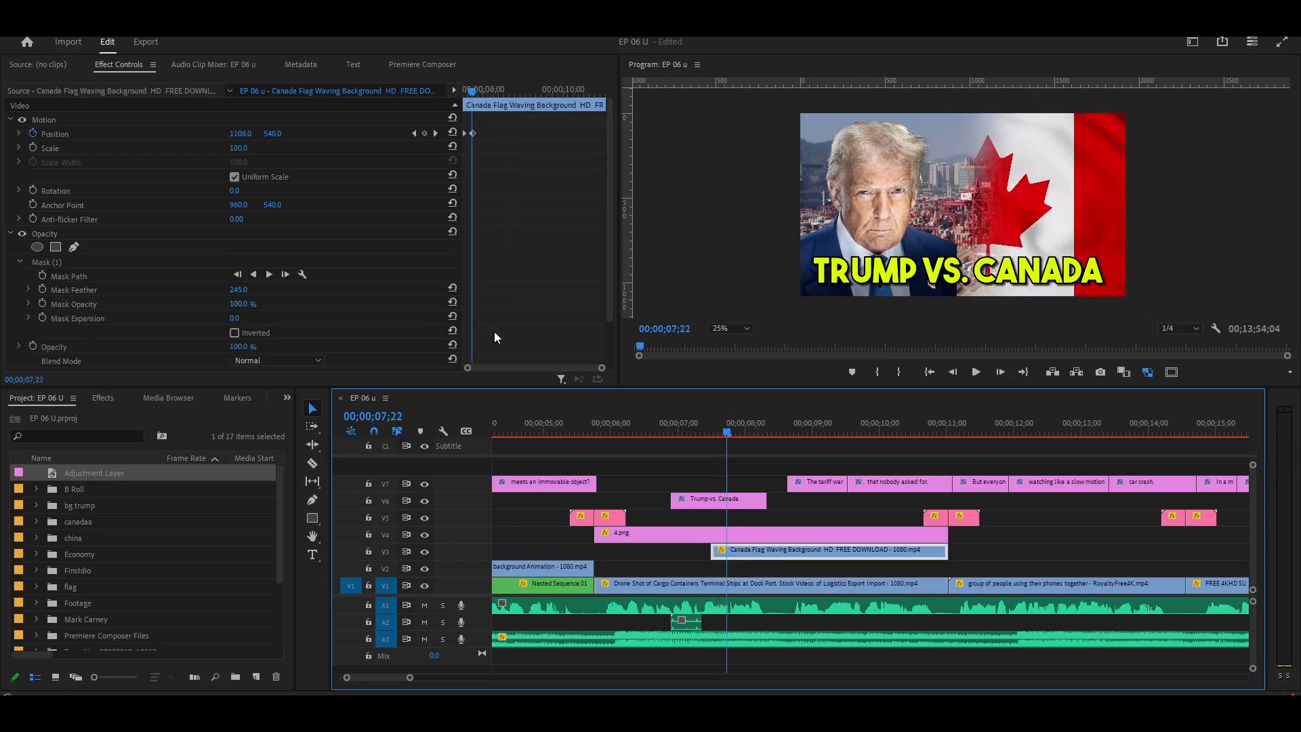
left_click_drag(602, 370, 541, 373)
left_click(465, 90)
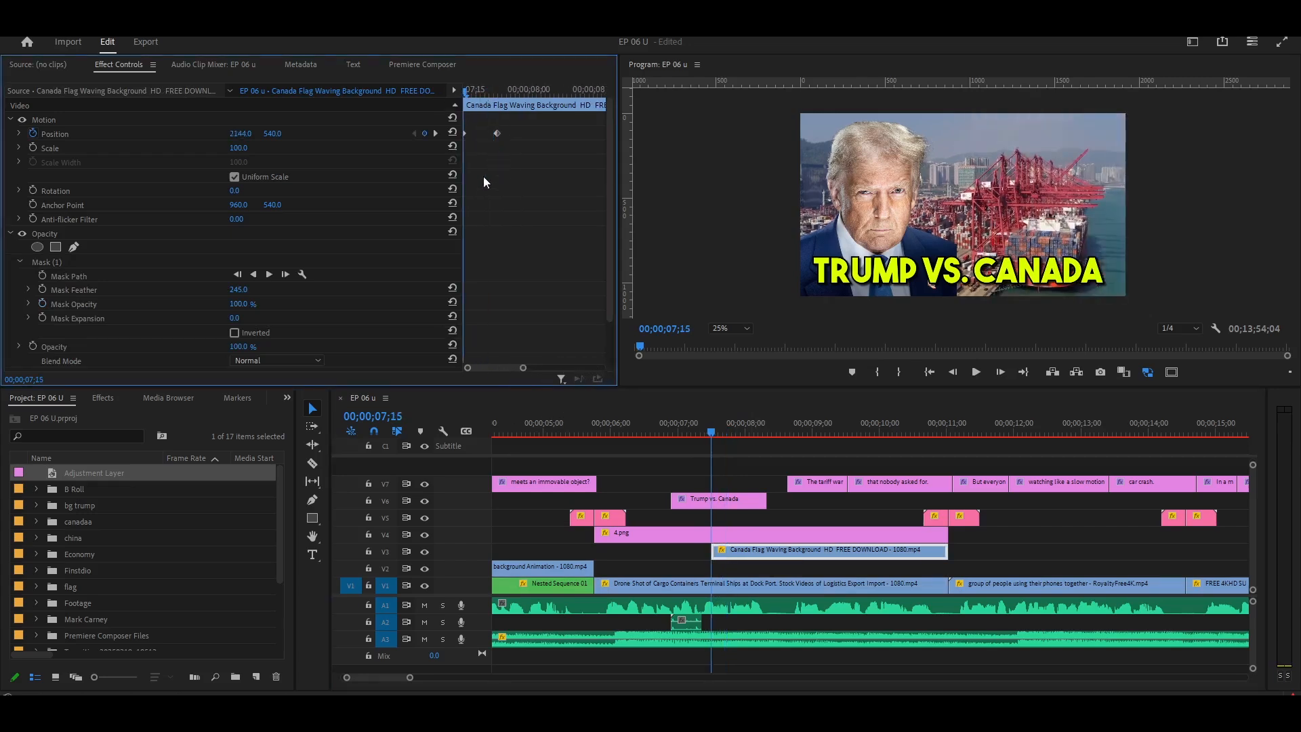
Preview the Canada flag clip's slide-in and move the playhead to its second Position keyframe at 00;00;07;23
key("space")
key("space")
mouse_move(502, 90)
left_mouse_down()
mouse_move(466, 92)
mouse_move(499, 95)
left_mouse_up()
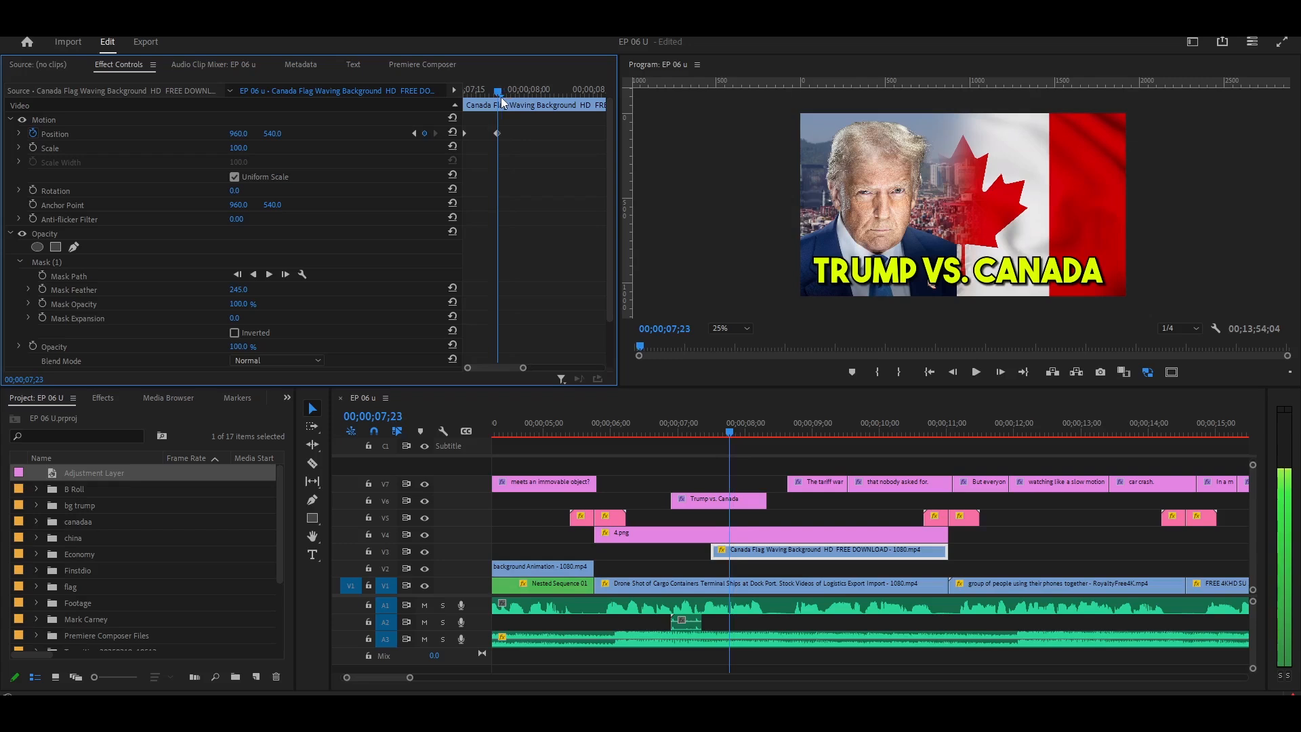
Compare the Canada flag's playback with its Opacity effect switched off, and re-enable the effect with Mask (1) selected
left_click(23, 234)
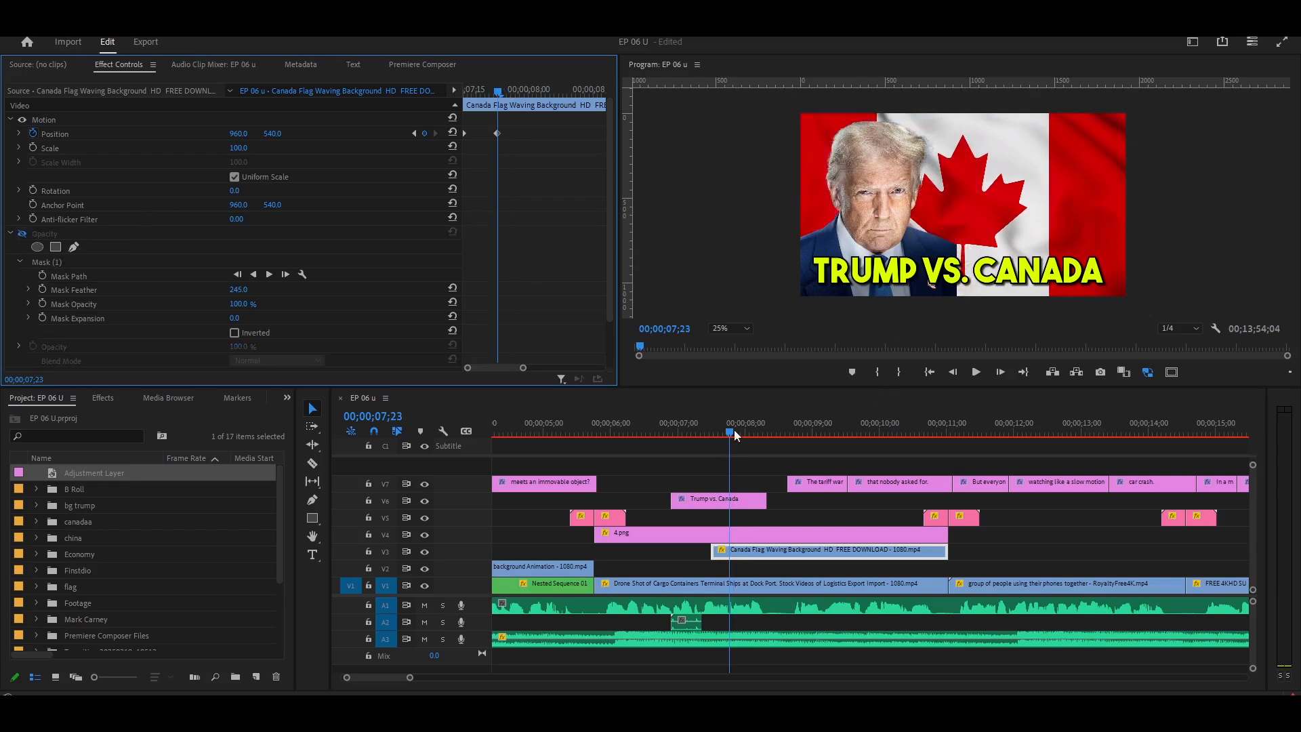
left_click(702, 428)
key("space")
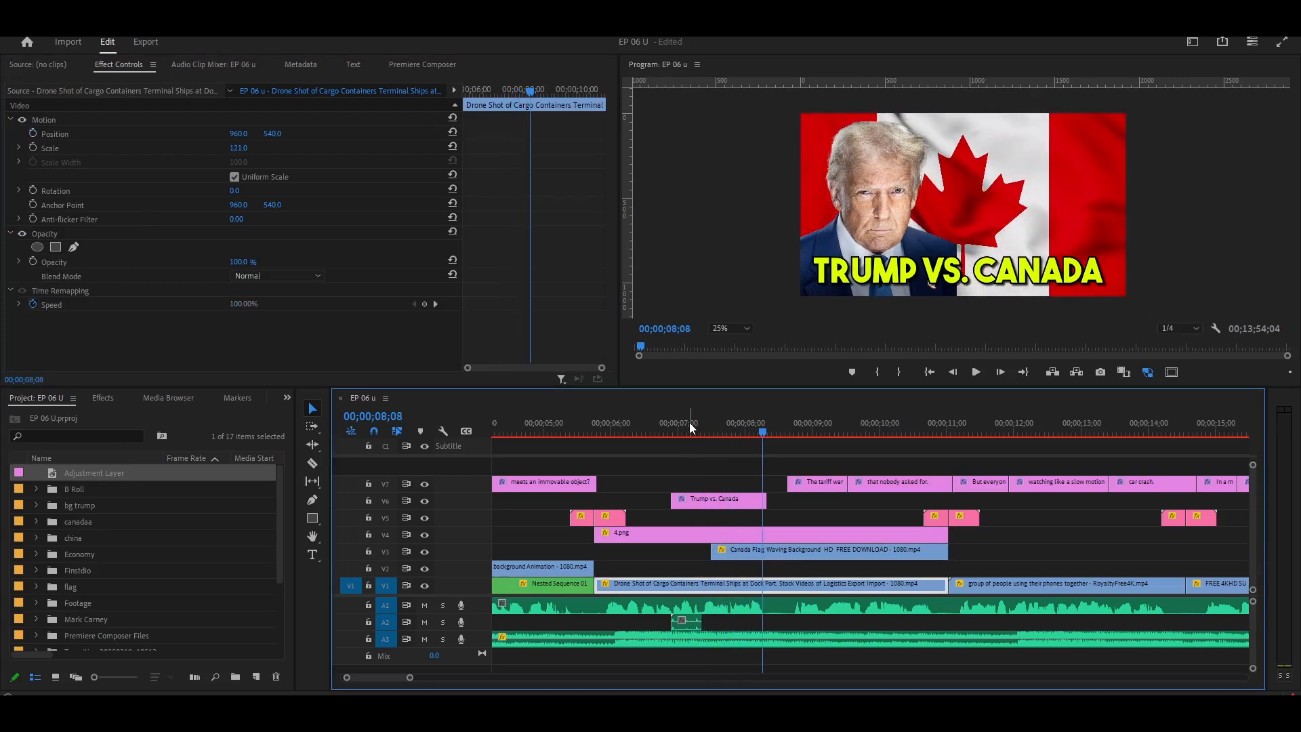
left_click_drag(763, 433, 739, 434)
left_click(720, 554)
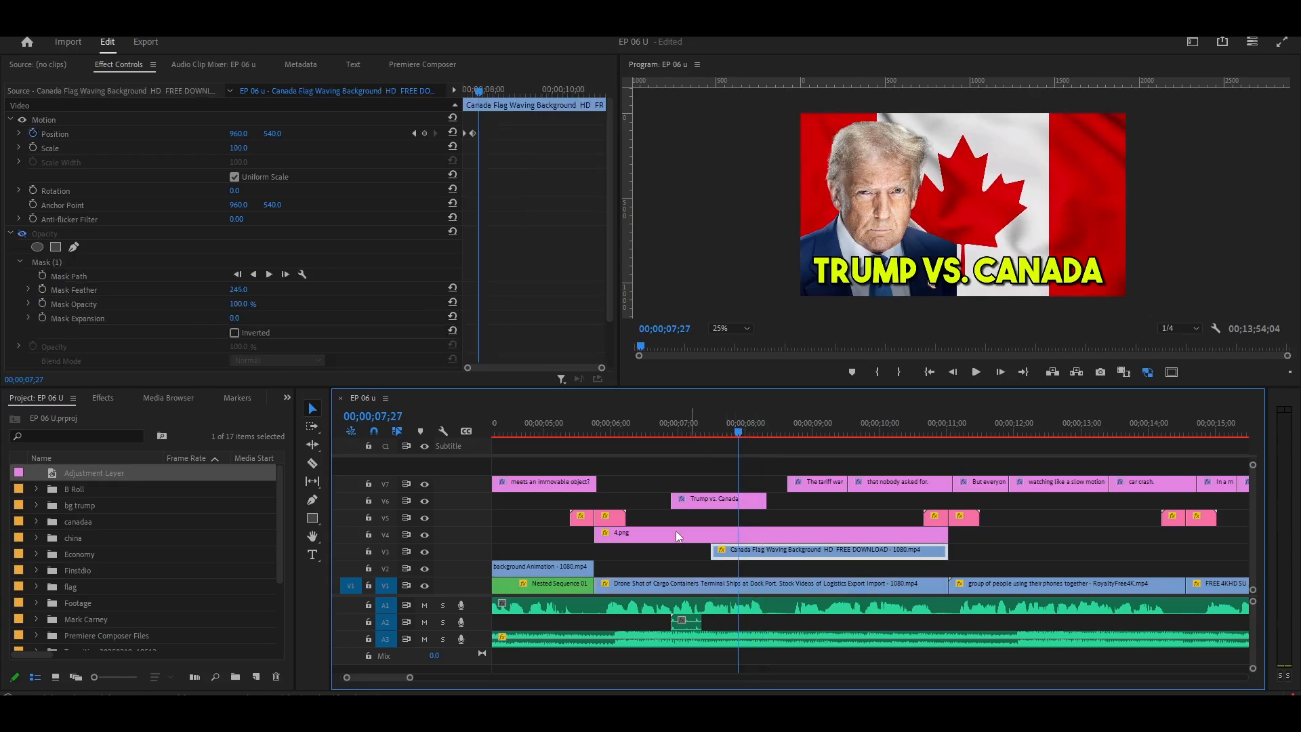
left_click(25, 234)
left_click(59, 263)
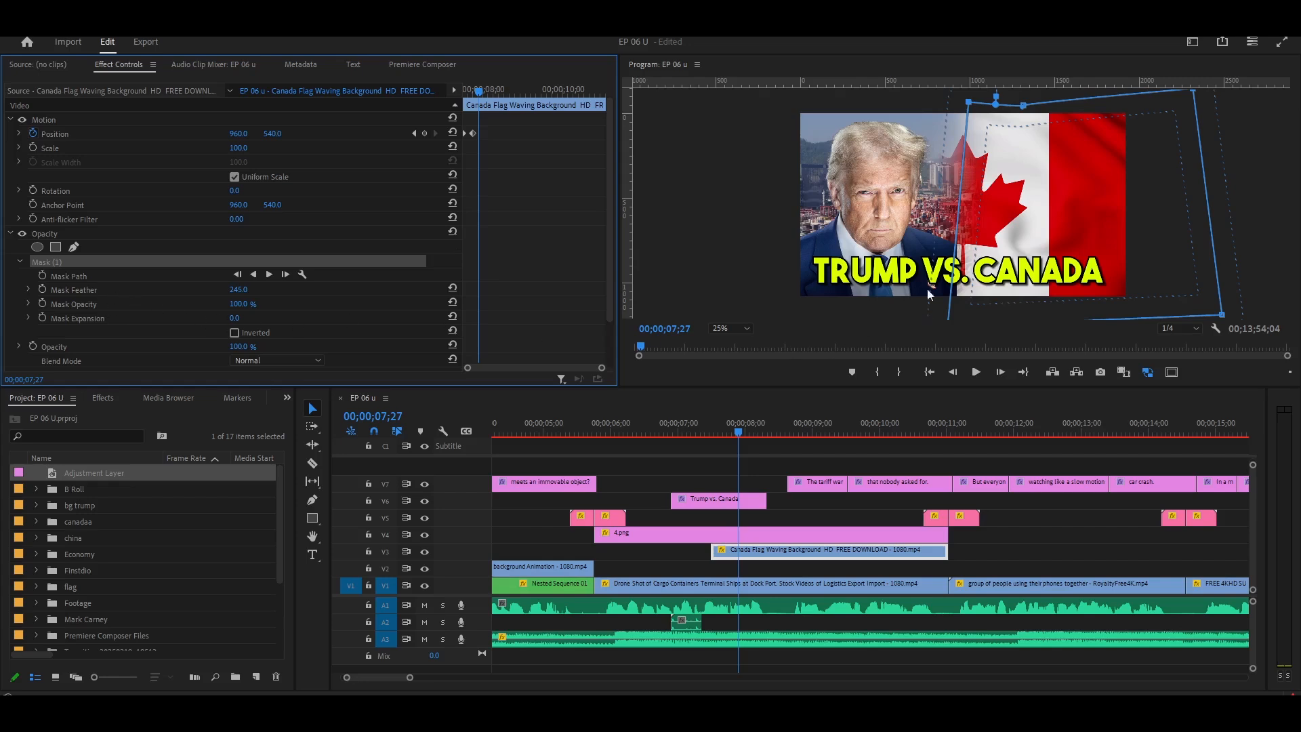
Play from 00;00;06;24 with 4.png selected on V4, and jump to the end of the clip at 00;00;11;00
left_click(666, 423)
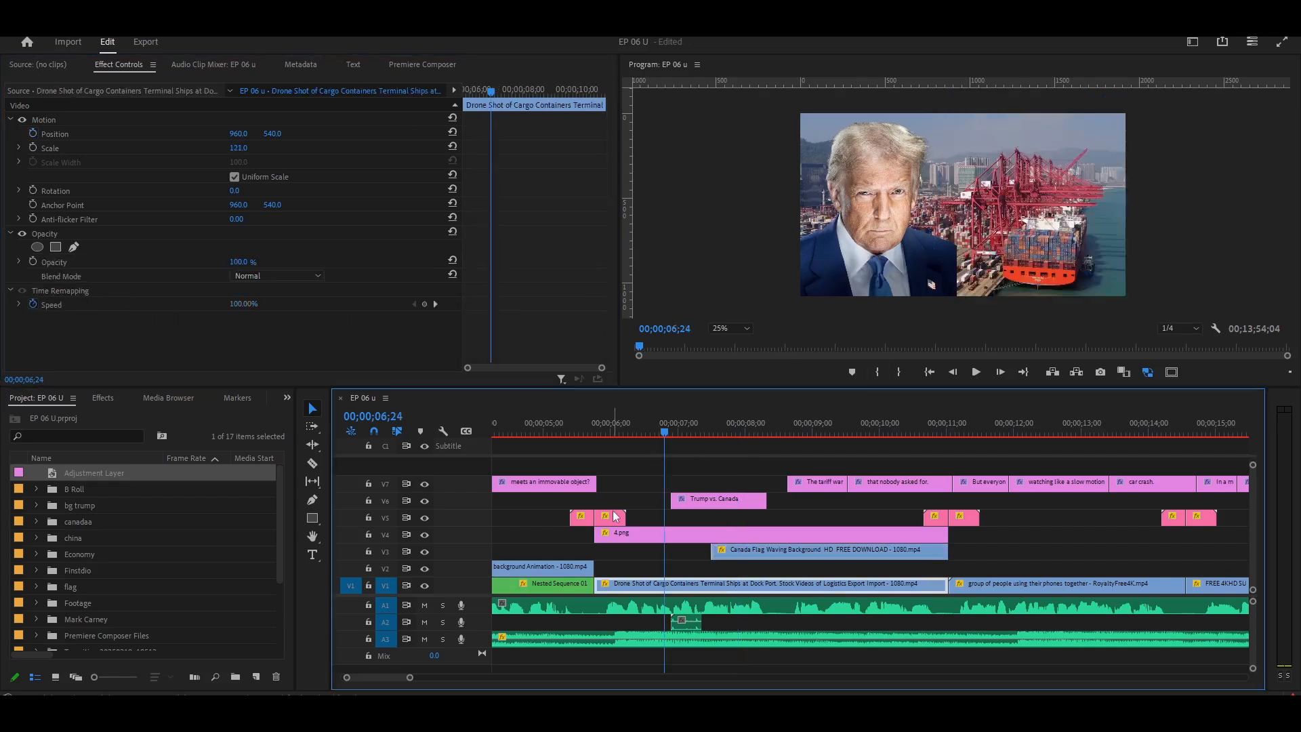
left_click(645, 542)
key("space")
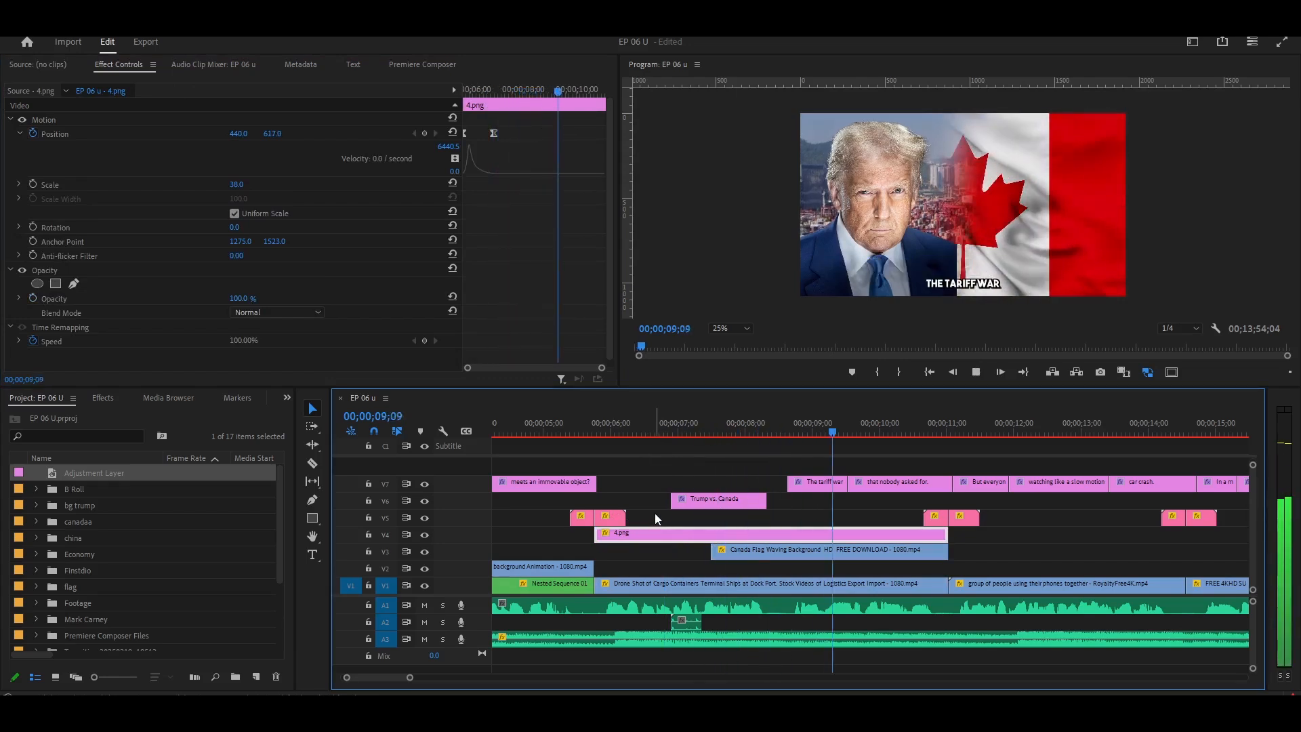
key("Down")
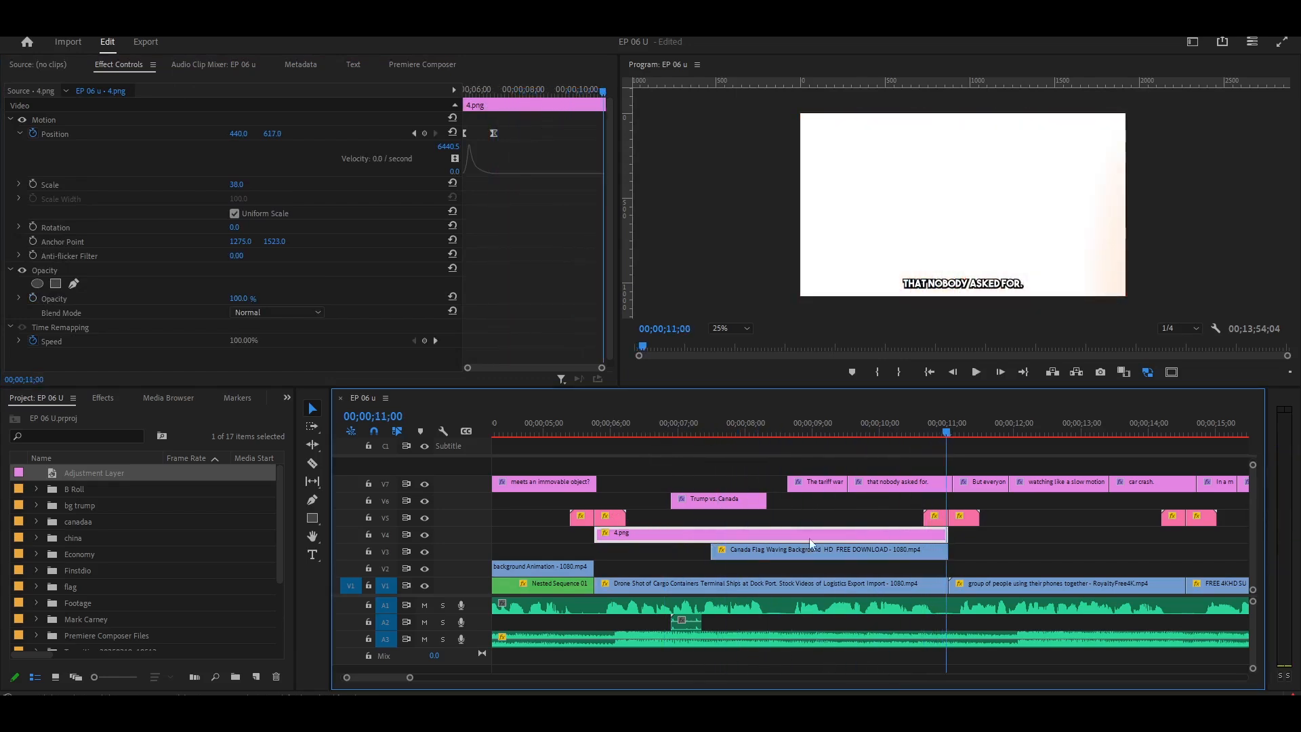
Play the transition into the clip of people using their phones, stopping at 00;00;13;01
scroll(847, 544, "right", 3)
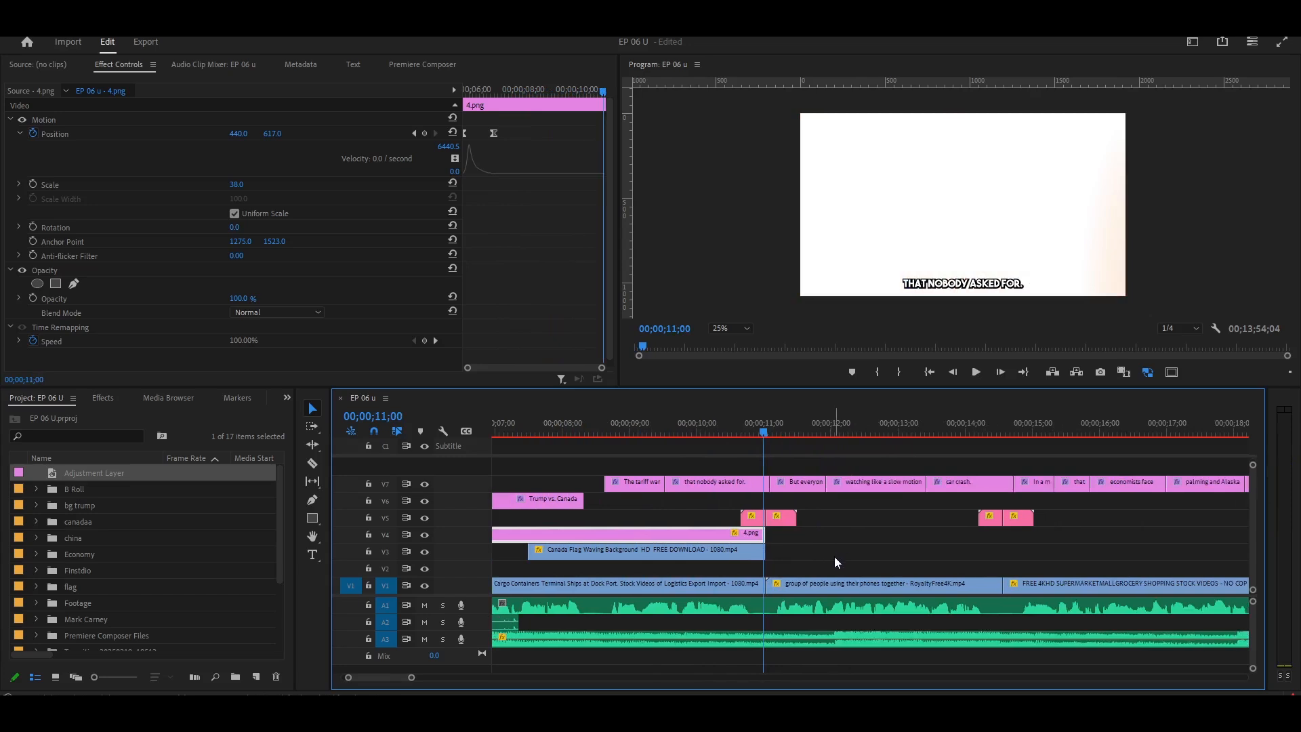
scroll(835, 556, "right", 3)
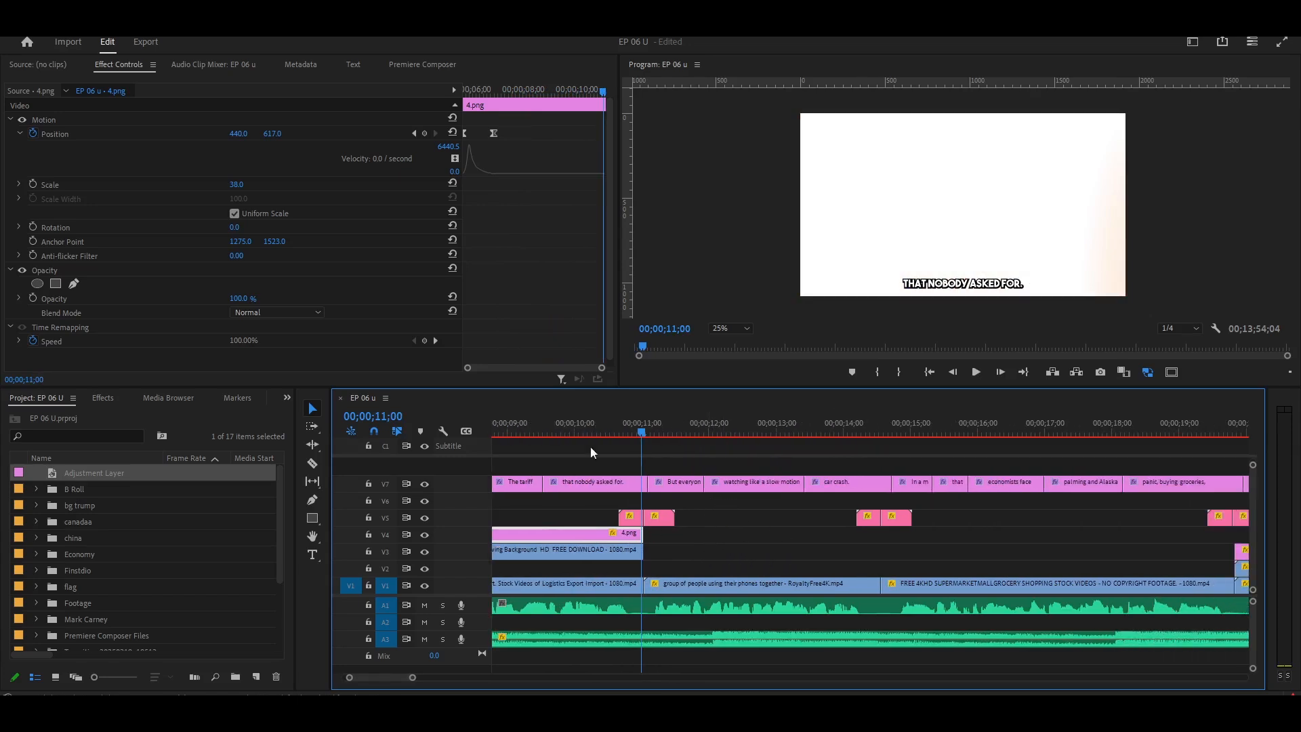
key("space")
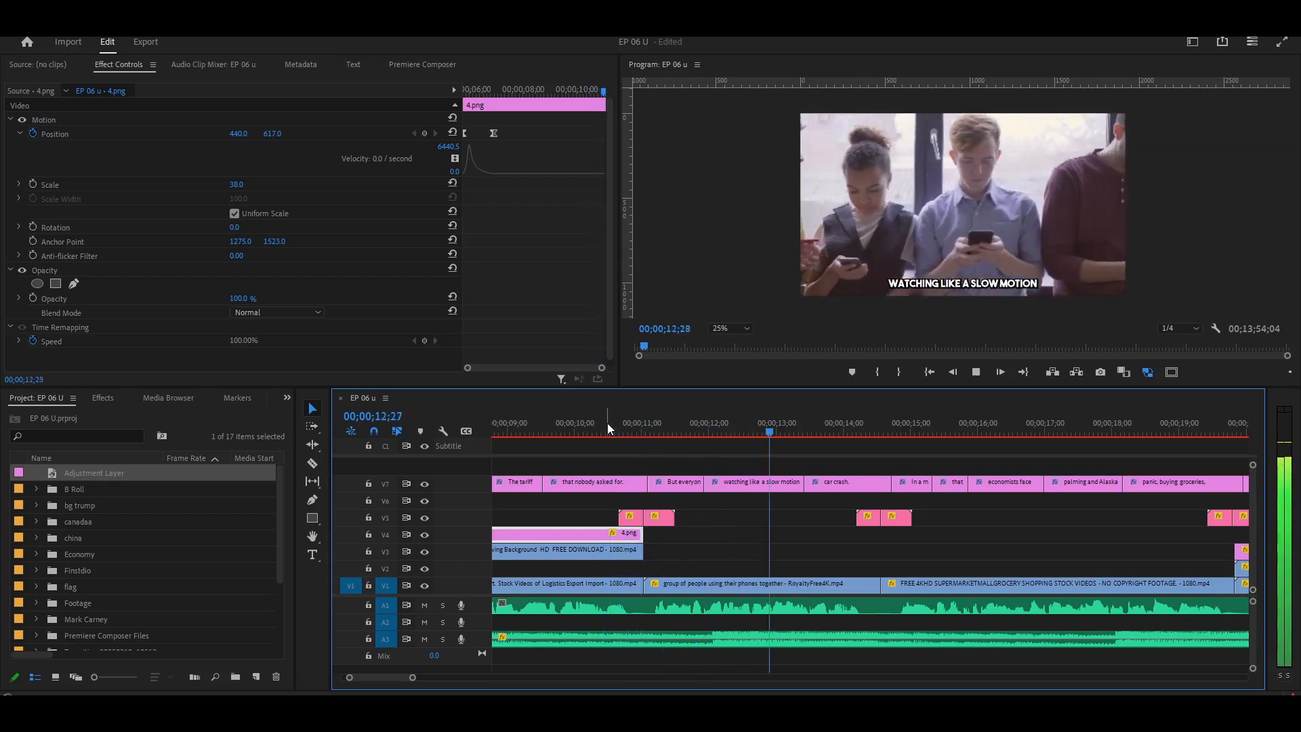
key("space")
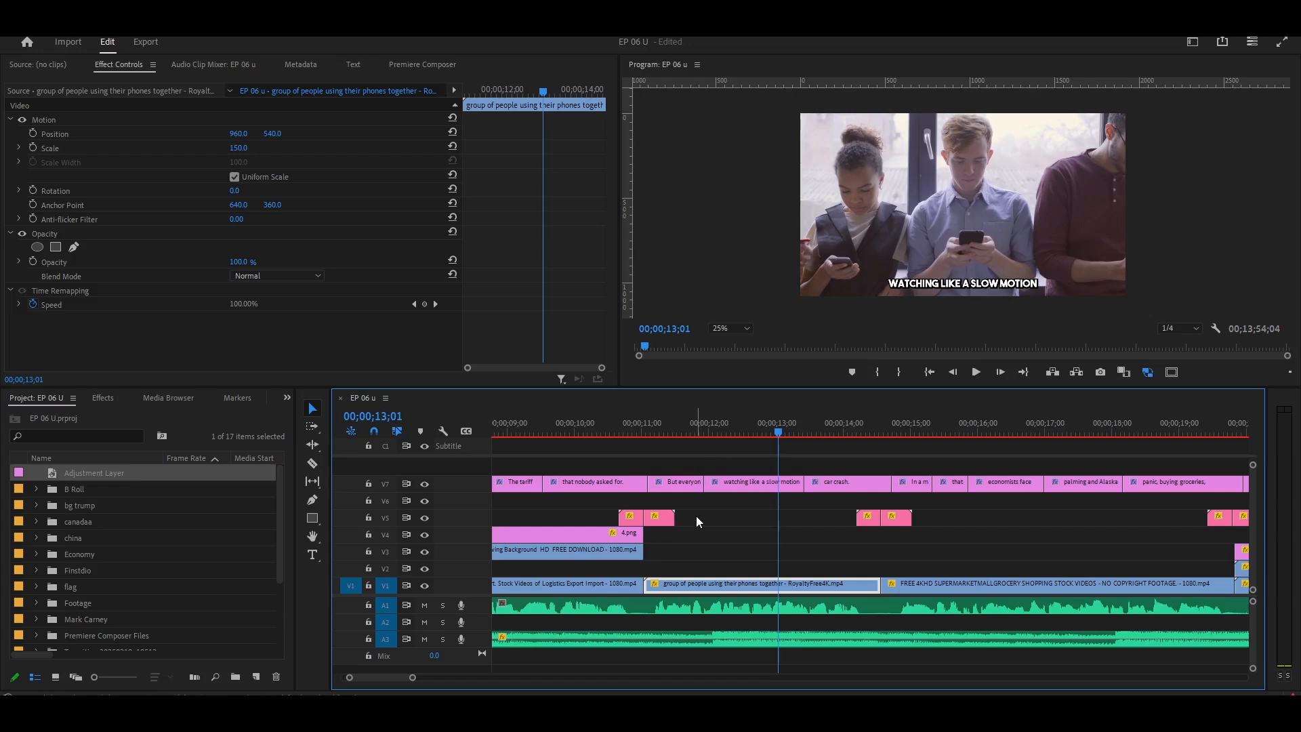
Play on through the supermarket clip into the cargo ship section, and place the playhead at 00;00;20;27
key("space")
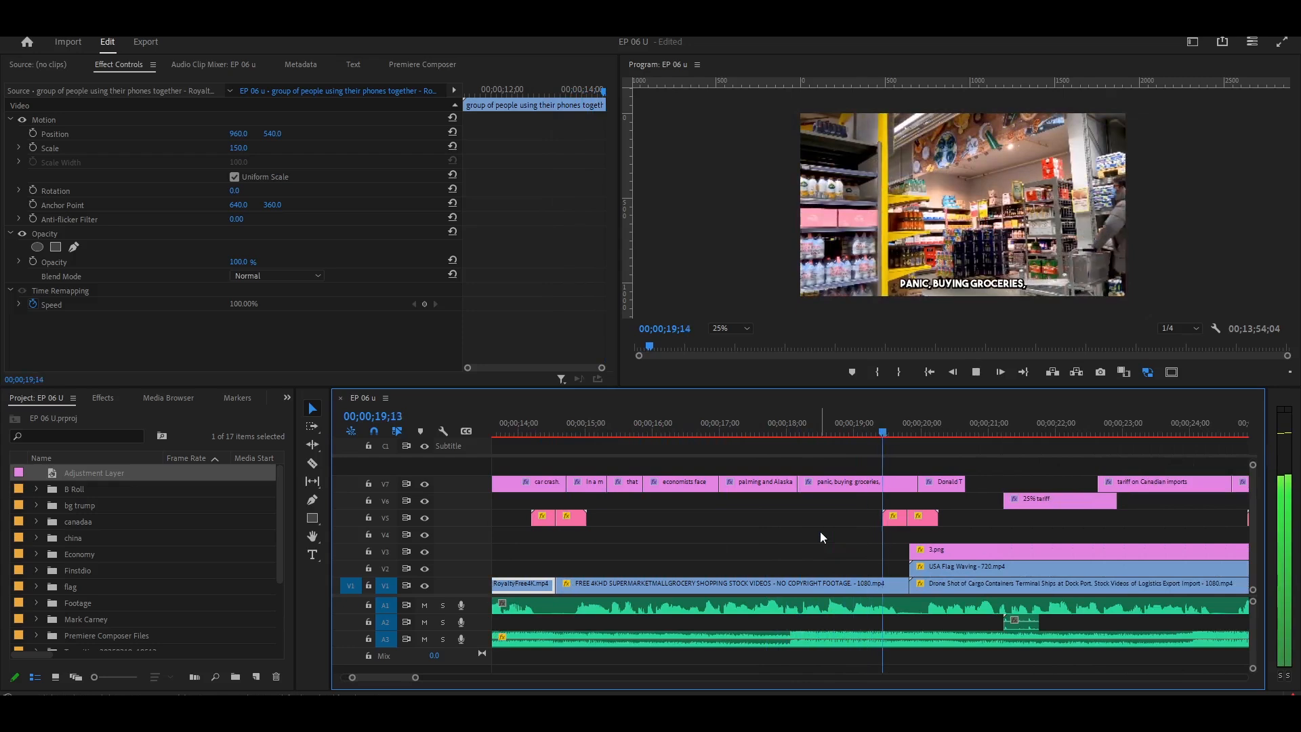
key("space")
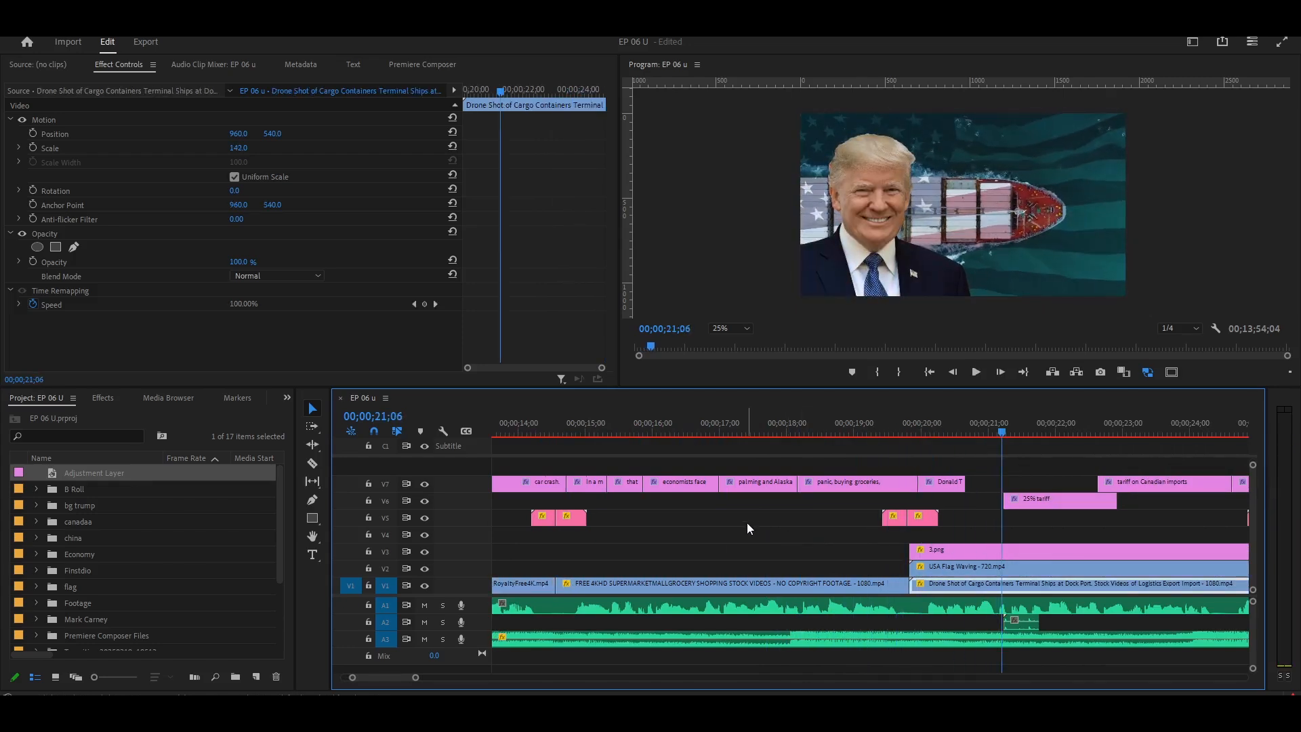
scroll(747, 526, "down", 10)
left_click(779, 432)
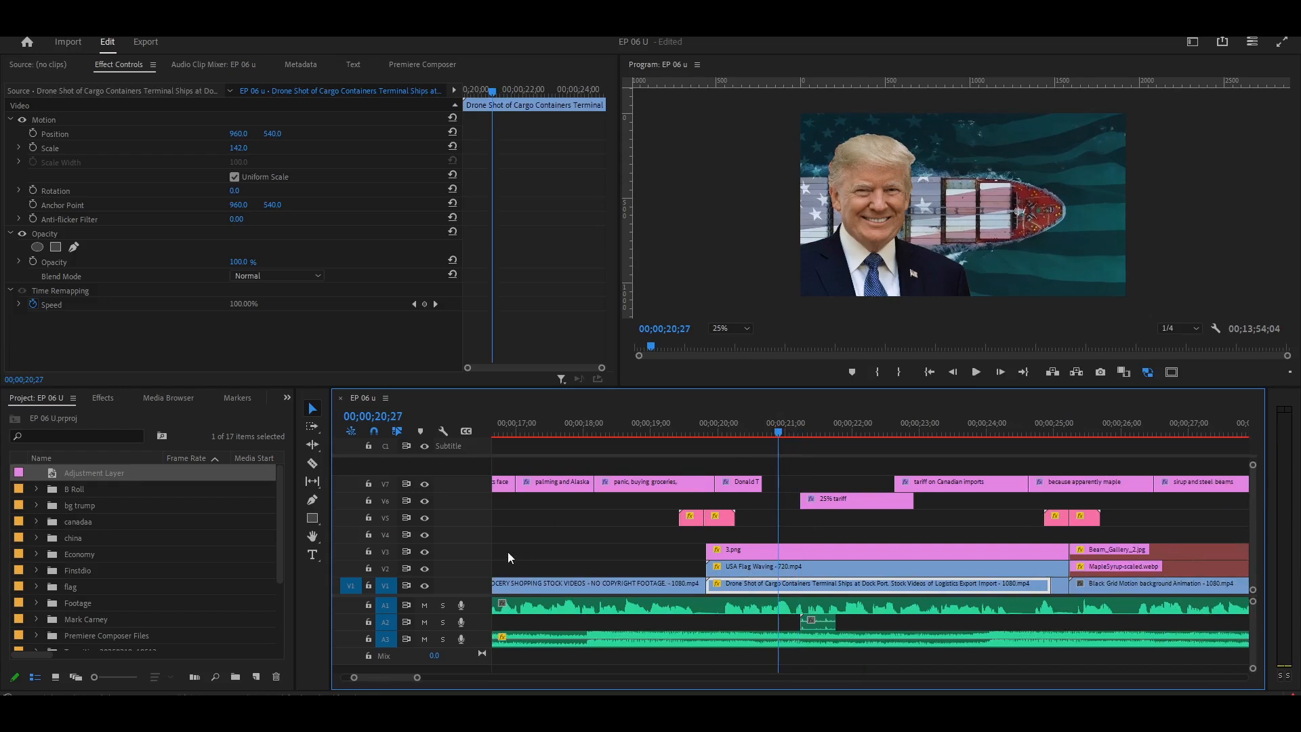
Hide the output of tracks V3, V2 and V1, and show V1 and V2 again one after the other
left_click(425, 551)
left_click(425, 568)
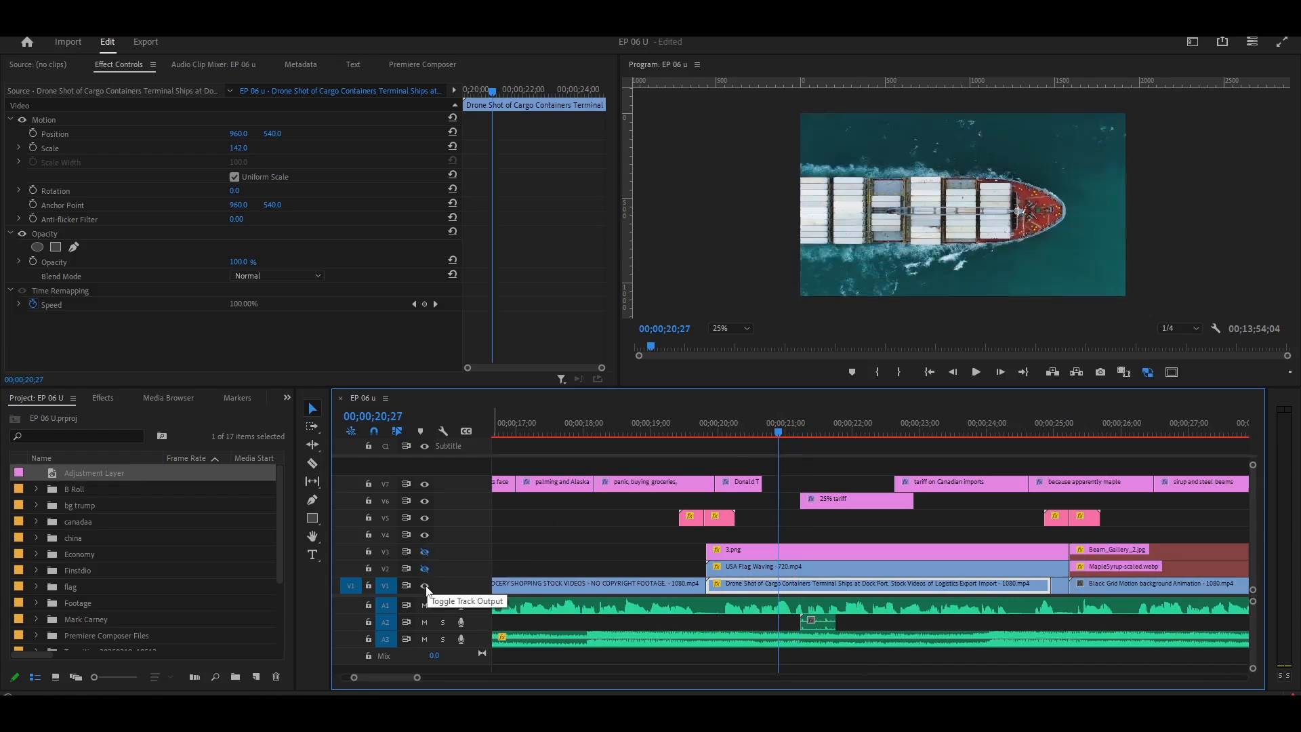
left_click(424, 585)
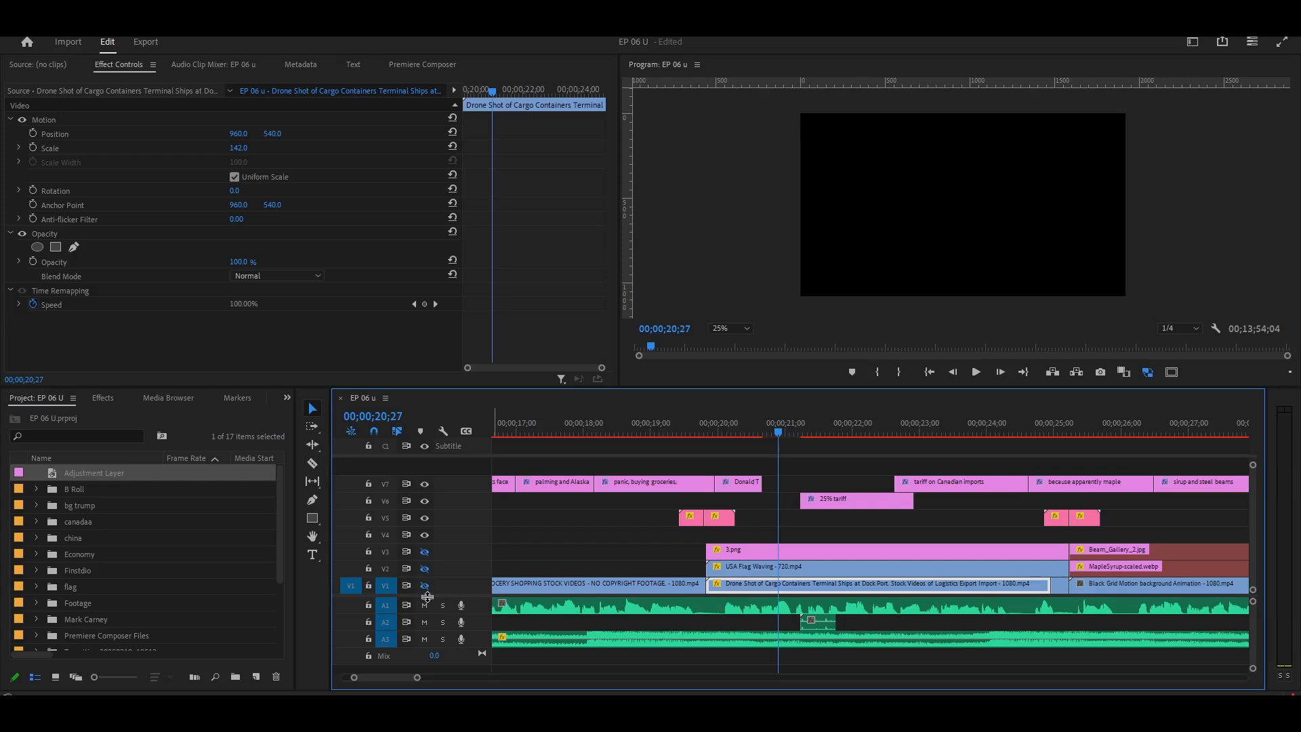
left_click(425, 585)
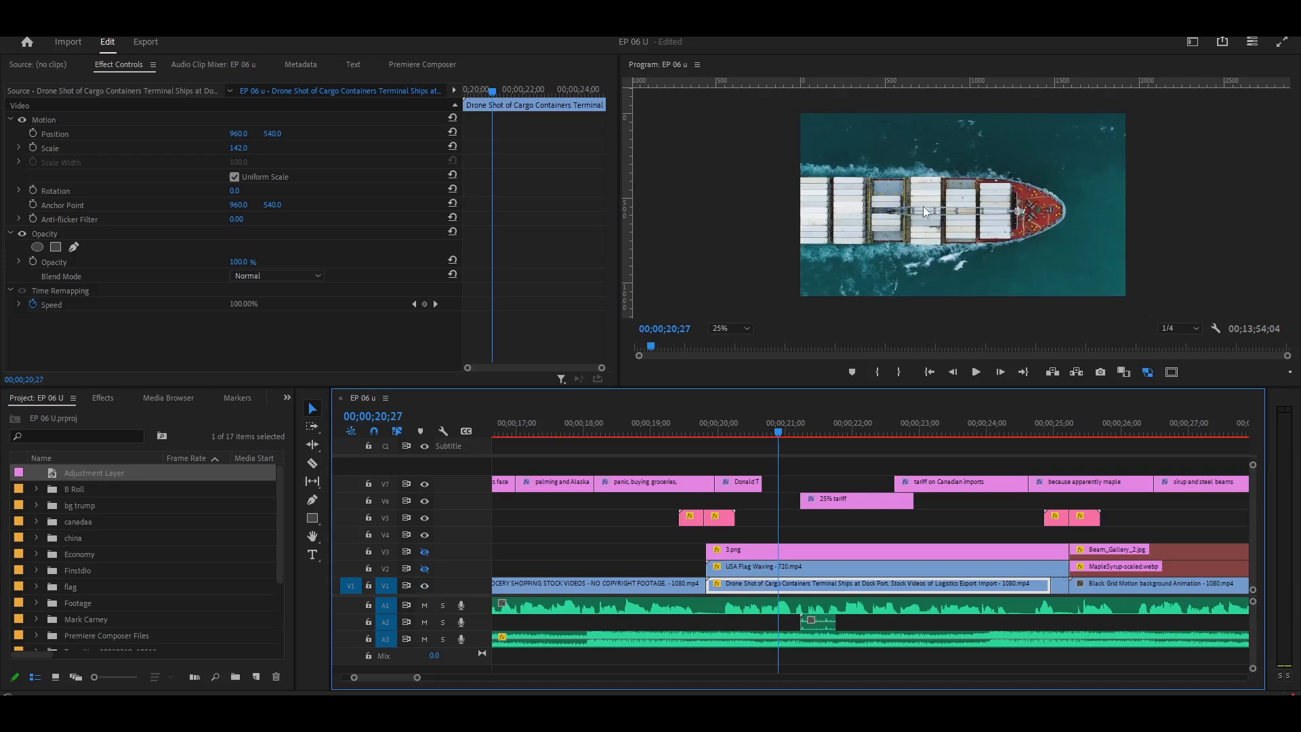
left_click(424, 570)
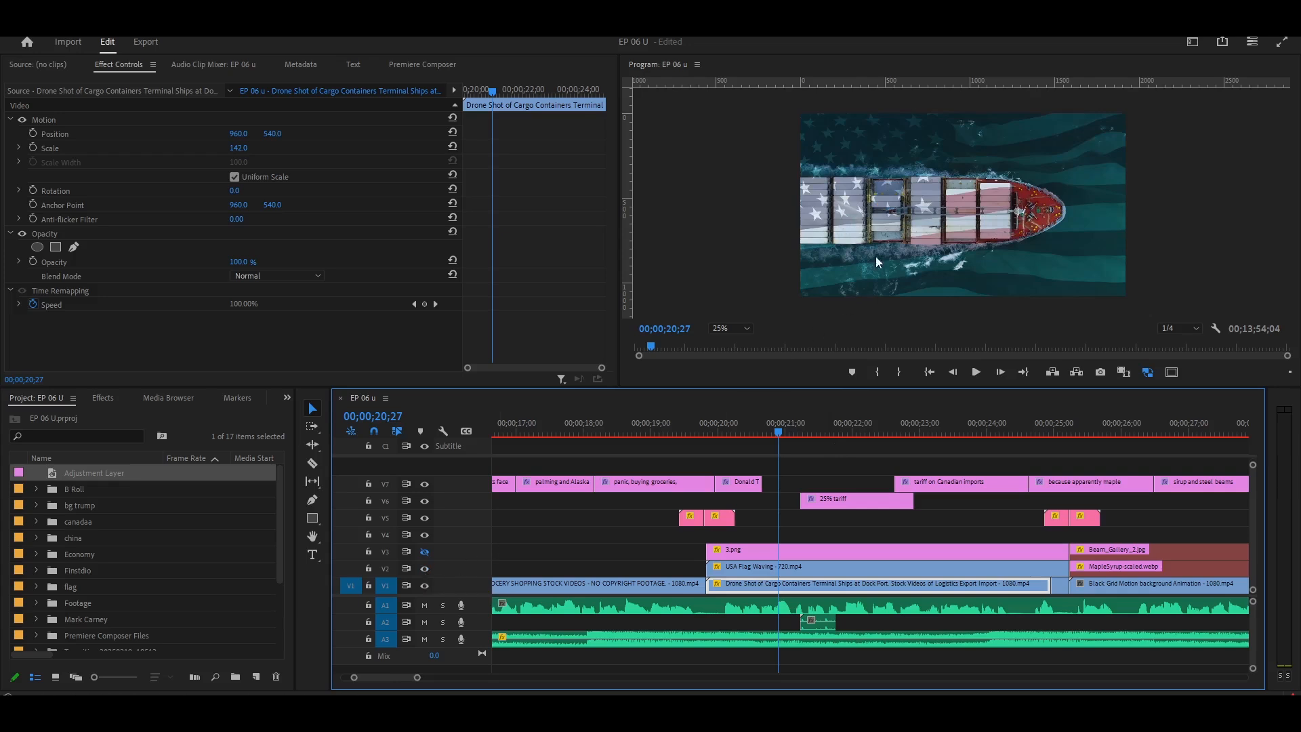
Set the USA Flag Waving clip on V2 to 100% opacity and Normal blend mode
left_click(758, 568)
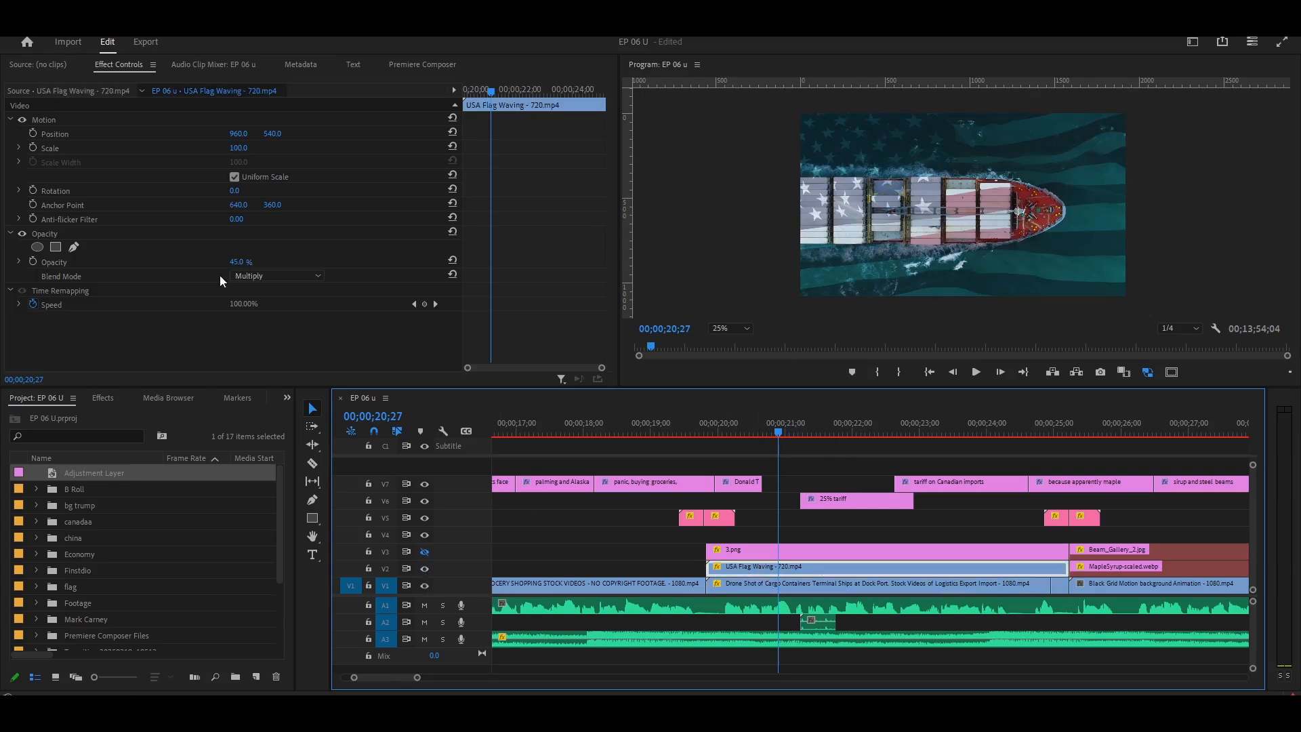
left_click_drag(241, 263, 283, 263)
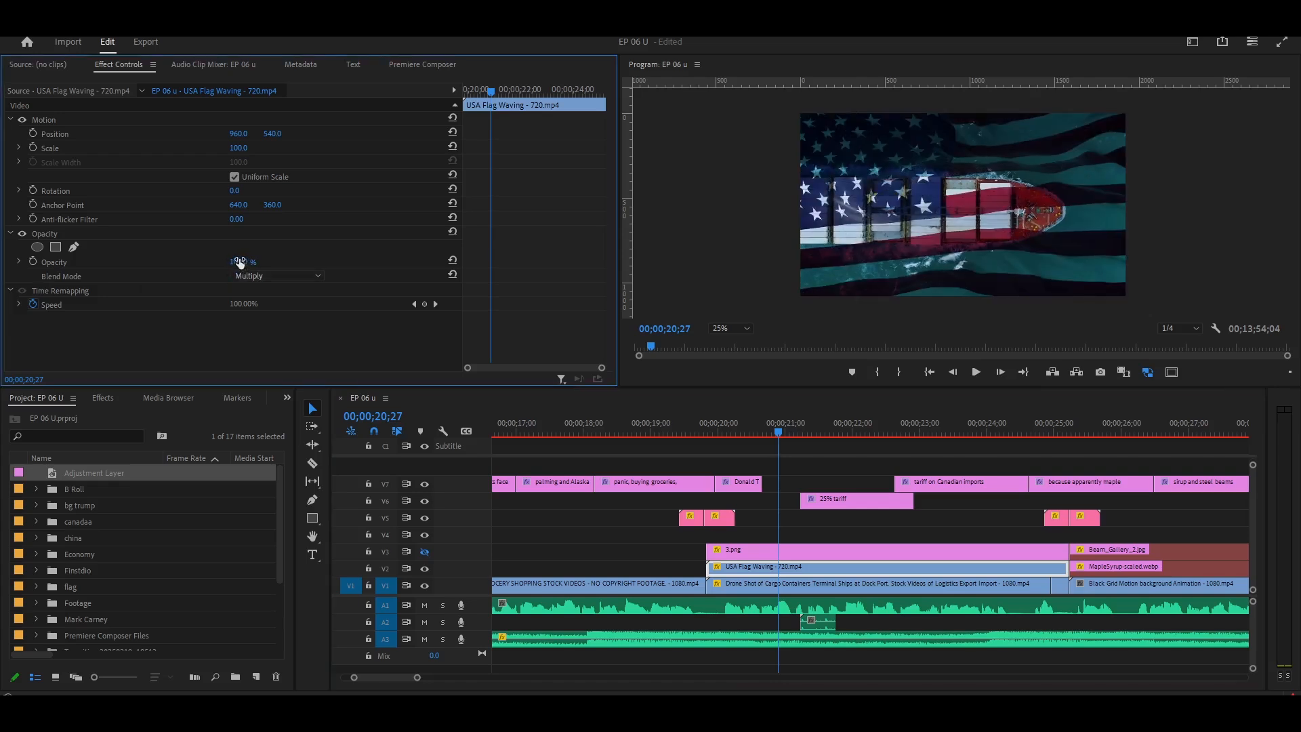
left_click(252, 275)
left_click(257, 289)
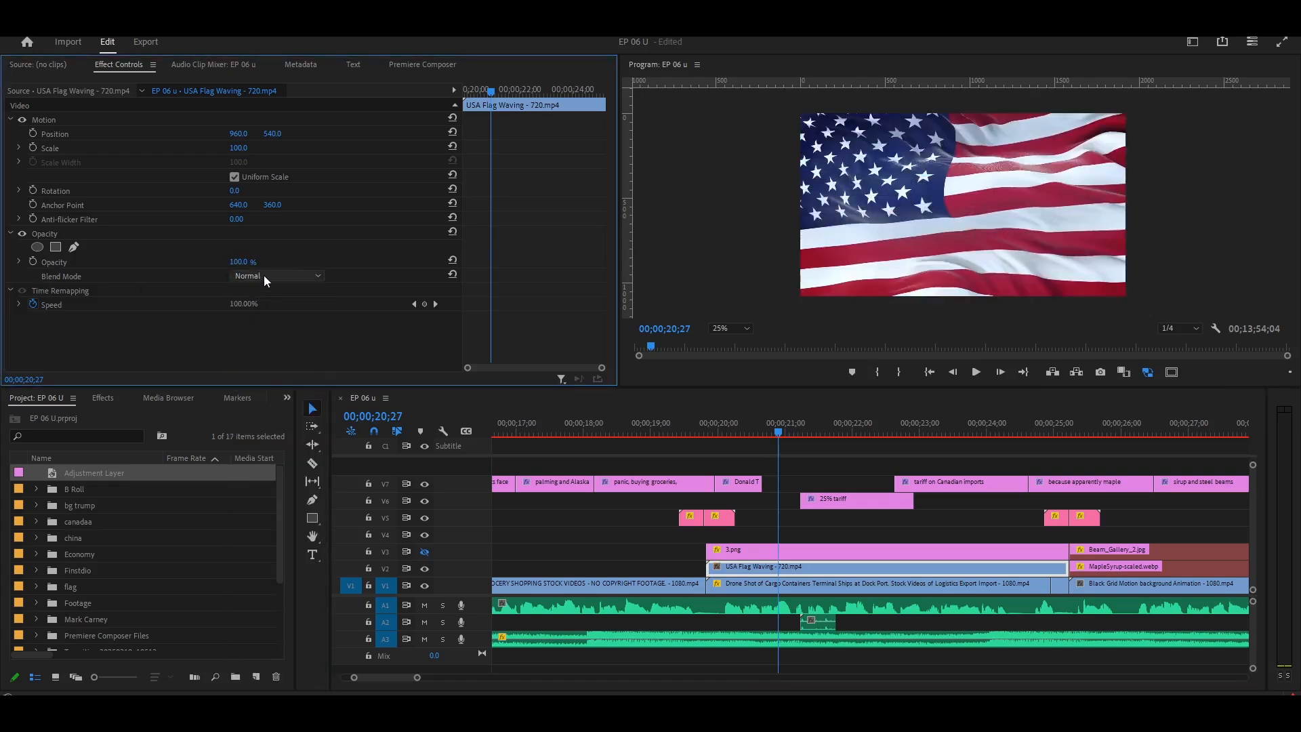
Set the USA Flag Waving clip's blend mode to Multiply and its opacity to 45%
left_click(244, 275)
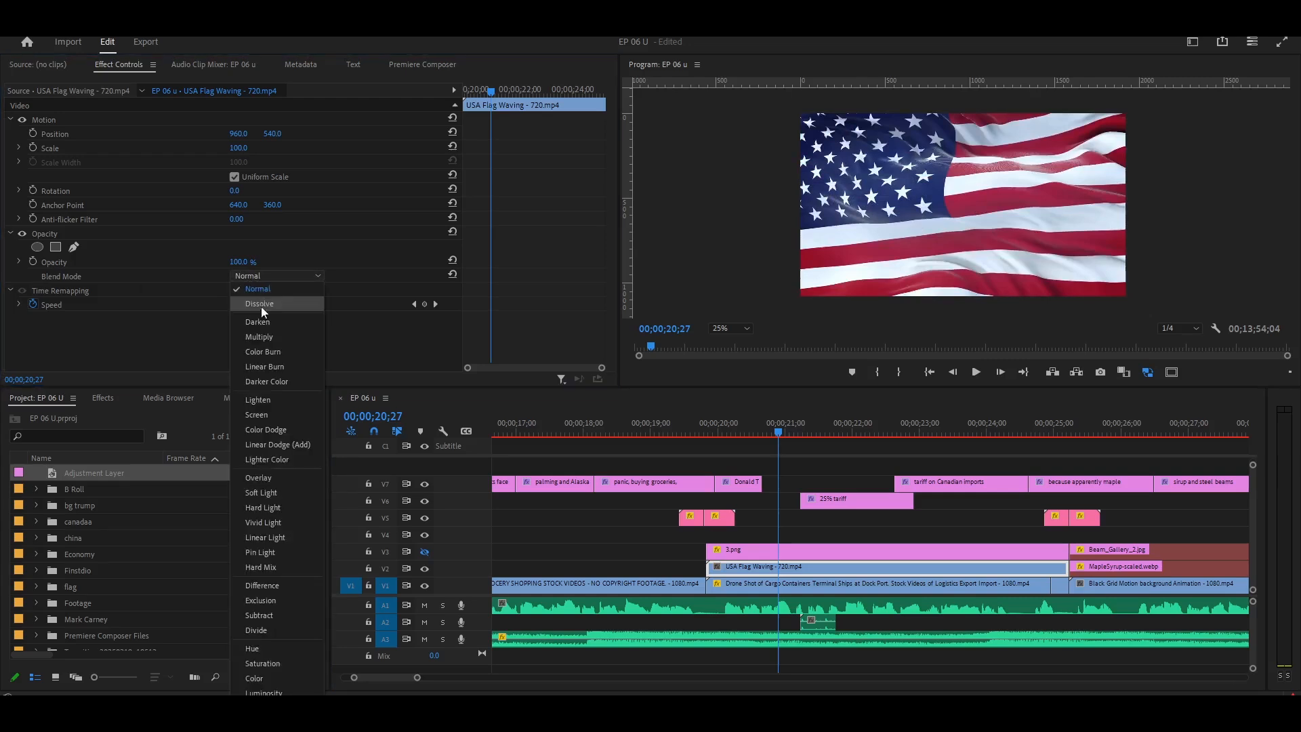
left_click(262, 336)
left_click(248, 260)
type("4")
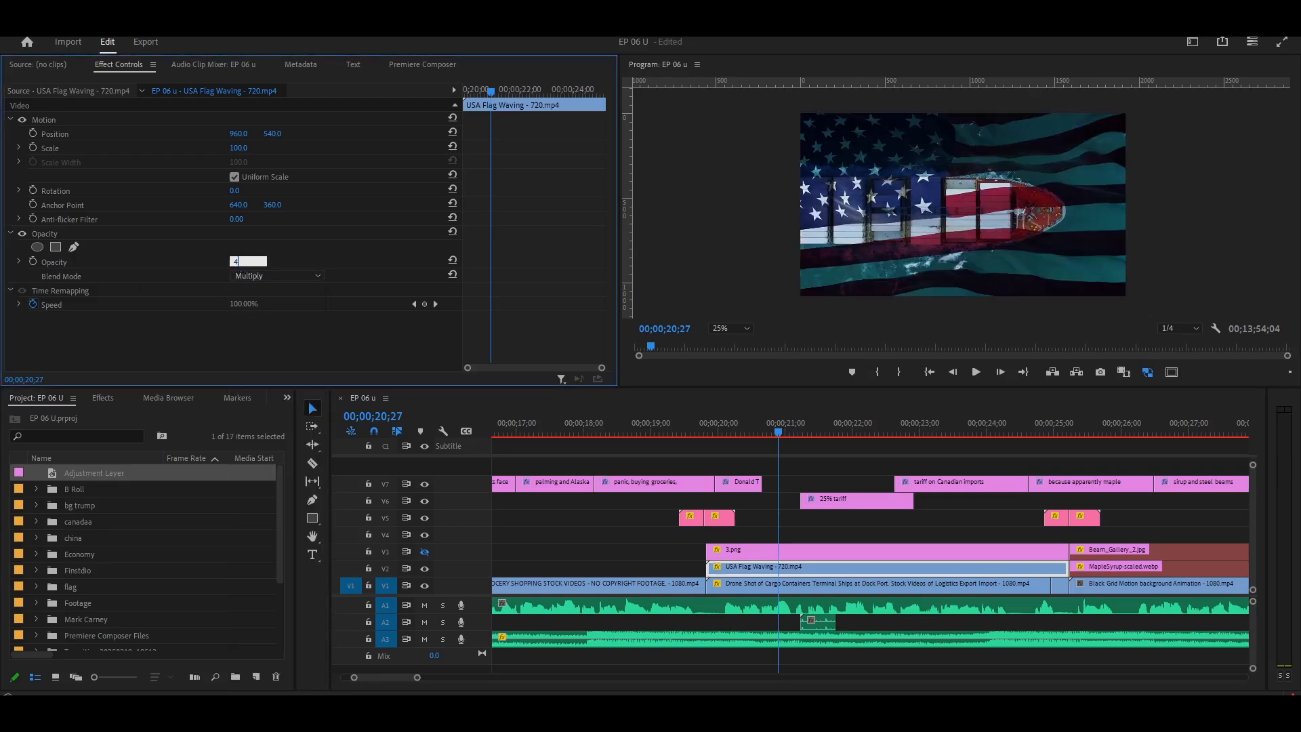
type("5")
key("Return")
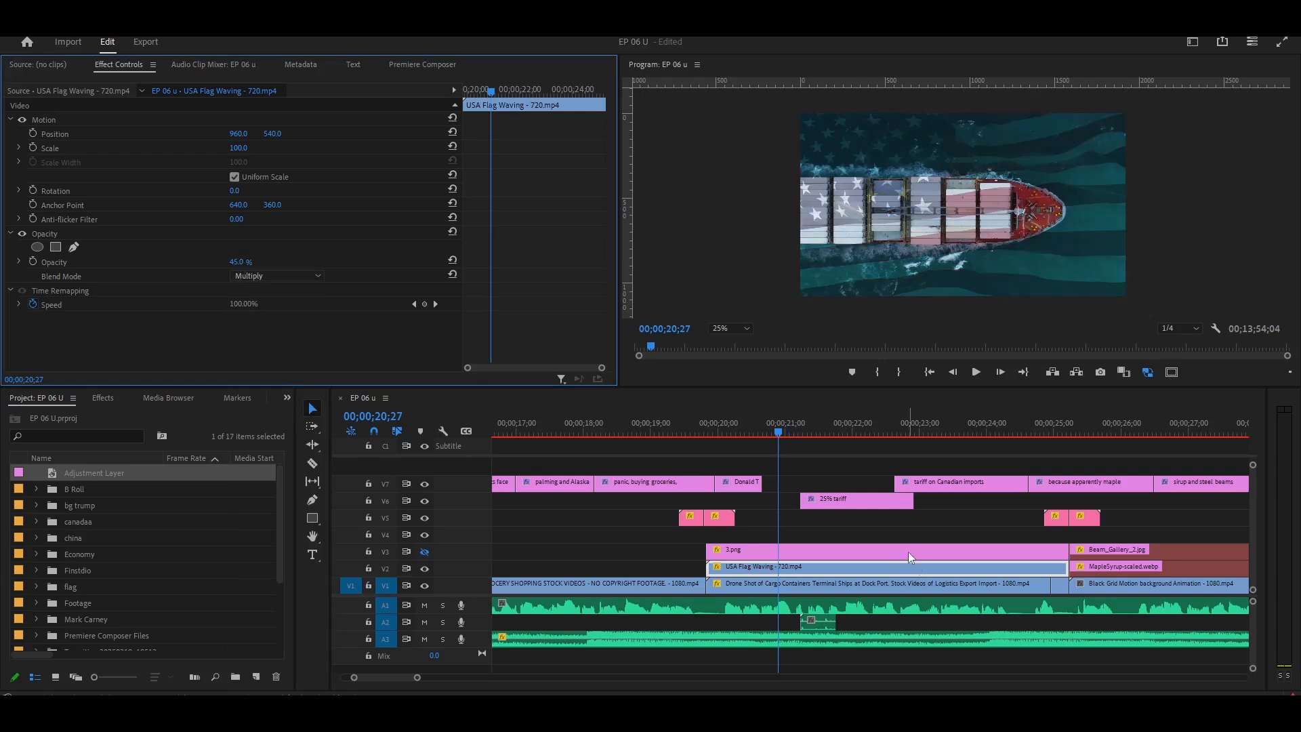
Preview the flag overlay on the cargo ship, and show track V3 again with the playhead at 00;00;20;27
left_click(743, 425)
key("space")
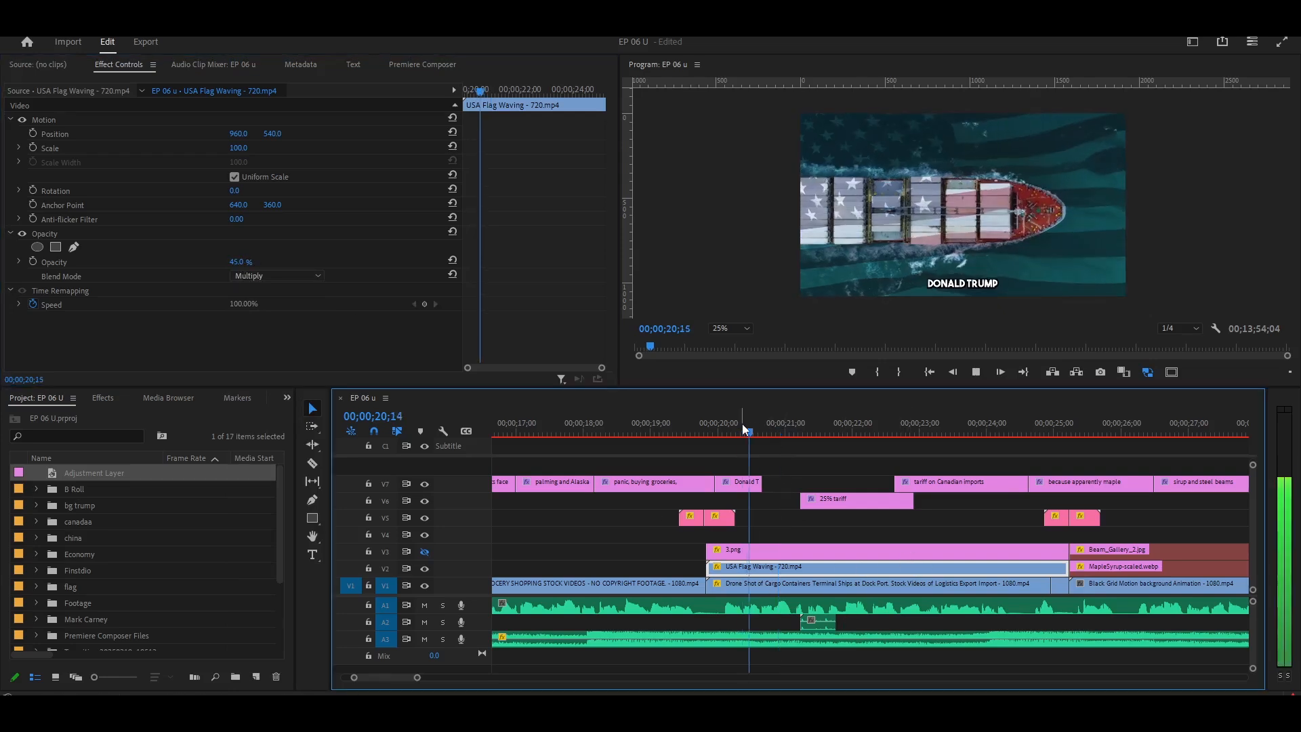
key("space")
left_click_drag(809, 434, 779, 431)
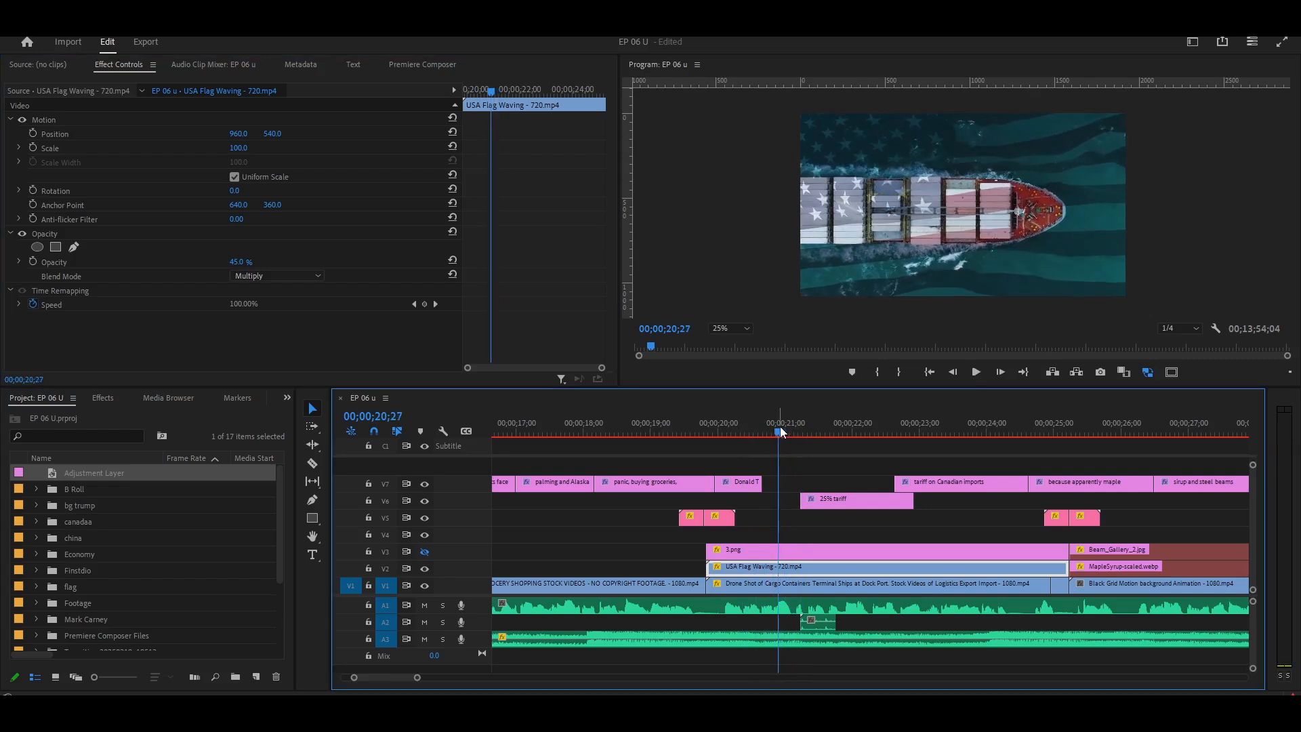
left_click(425, 552)
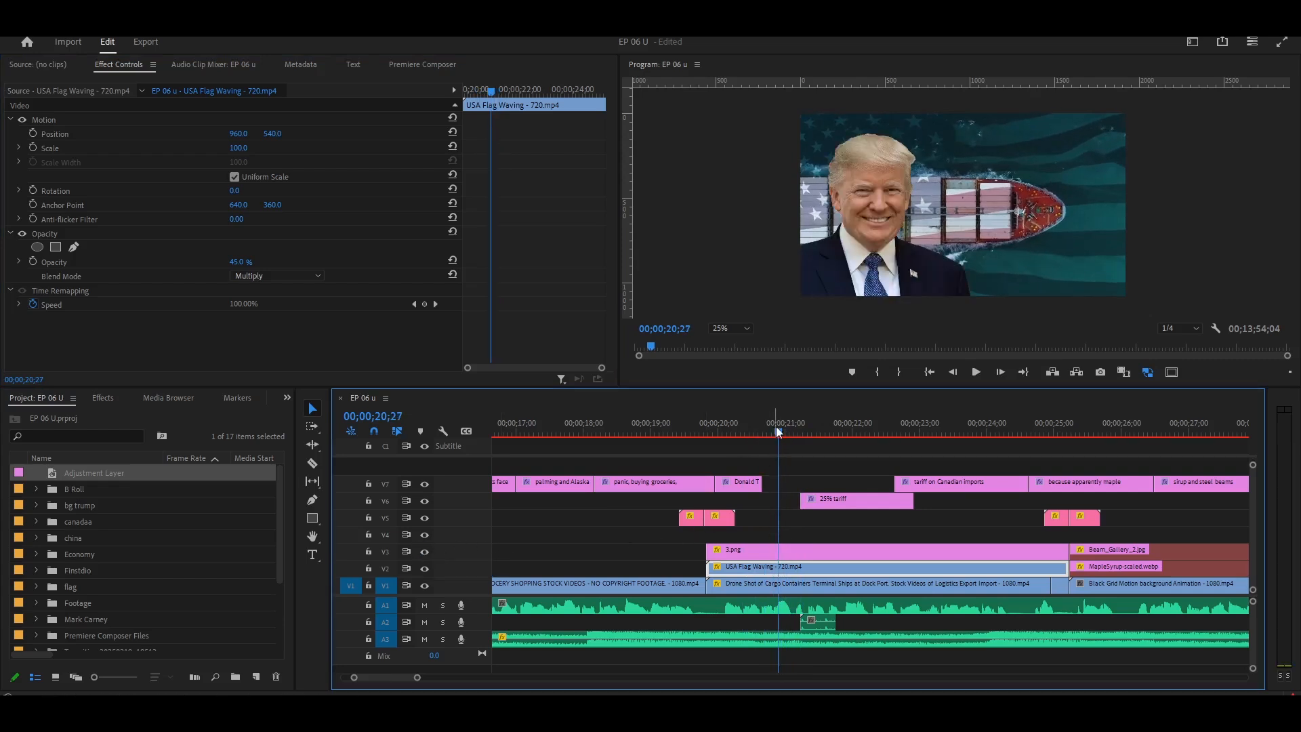
Examine the Position keyframes and velocity curve of 3.png on V3, and play its entrance from 00;00;19;25
left_click_drag(779, 432, 722, 437)
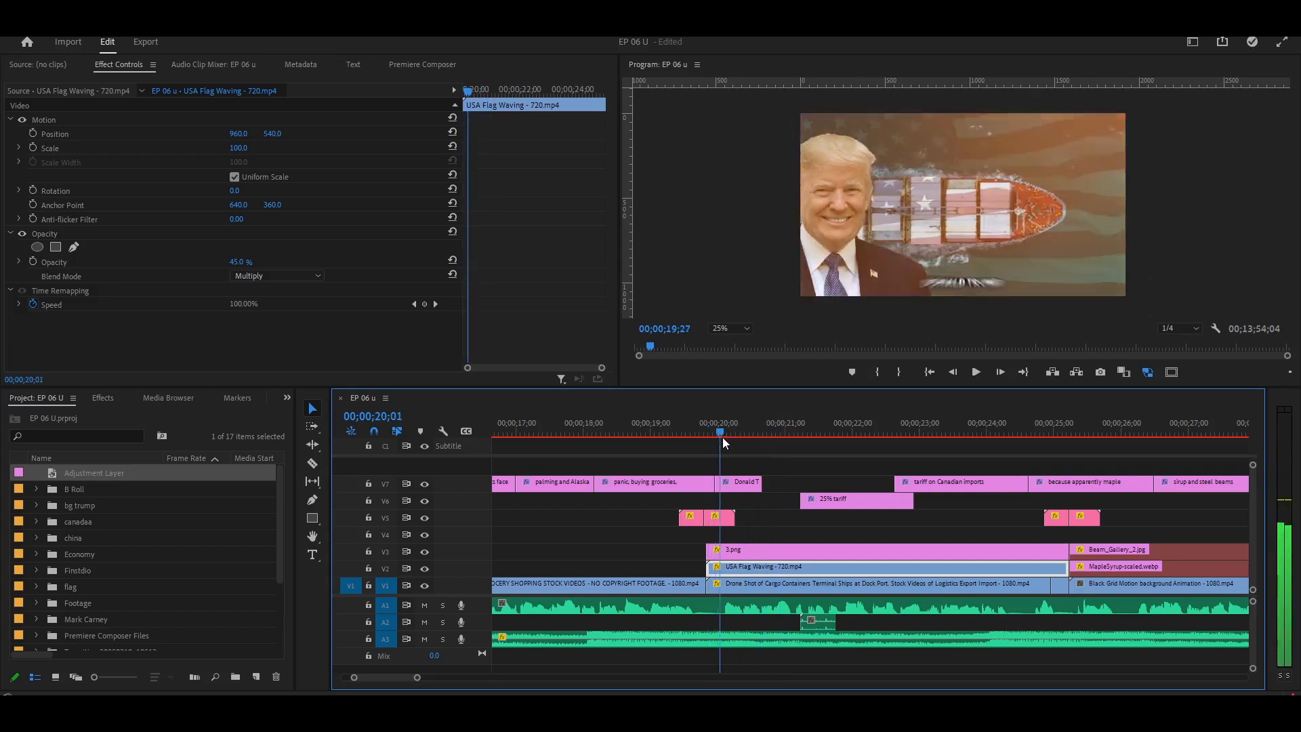
left_click(756, 552)
left_click(466, 93)
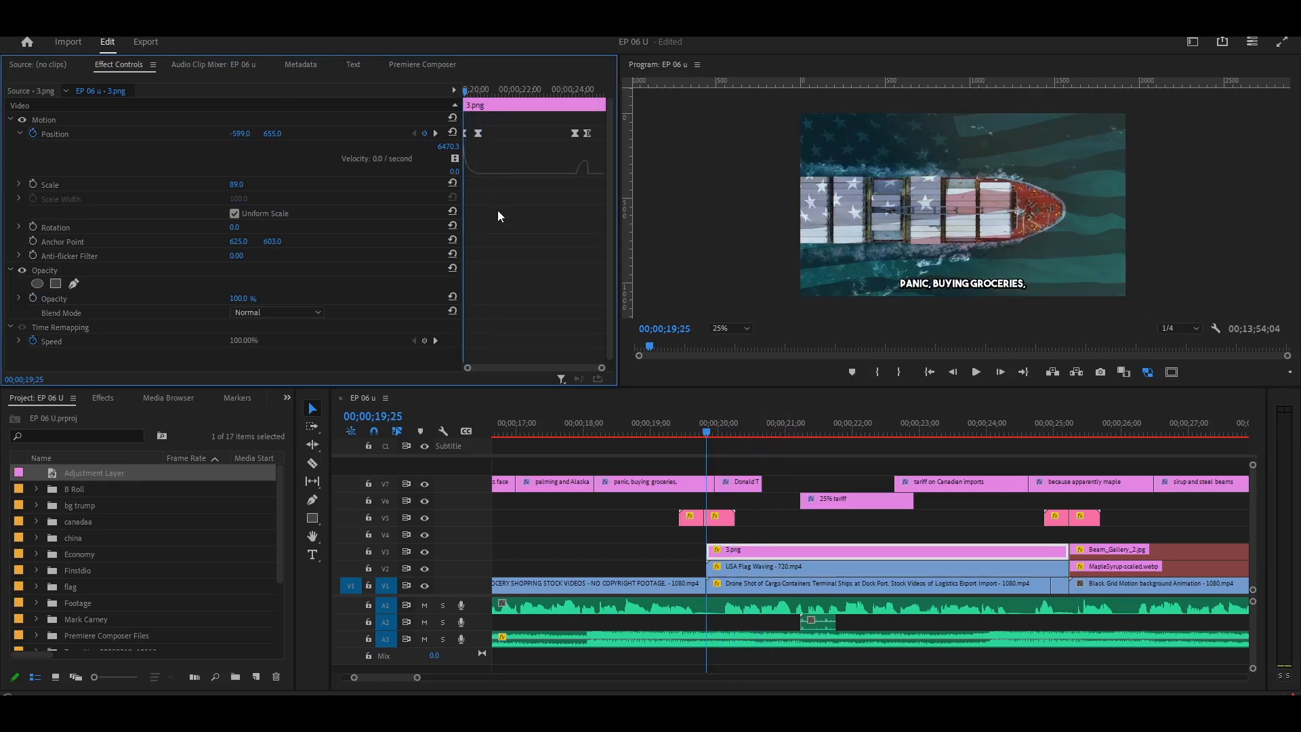
key("space")
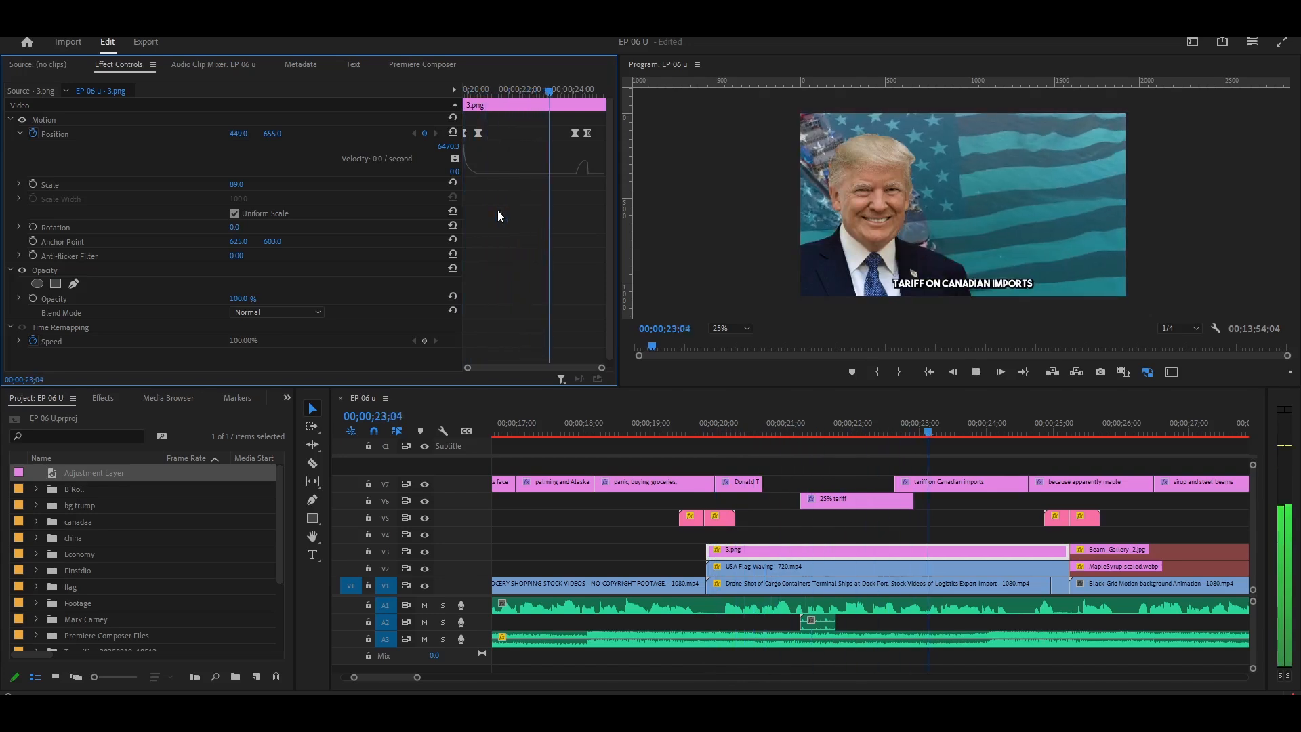
key("space")
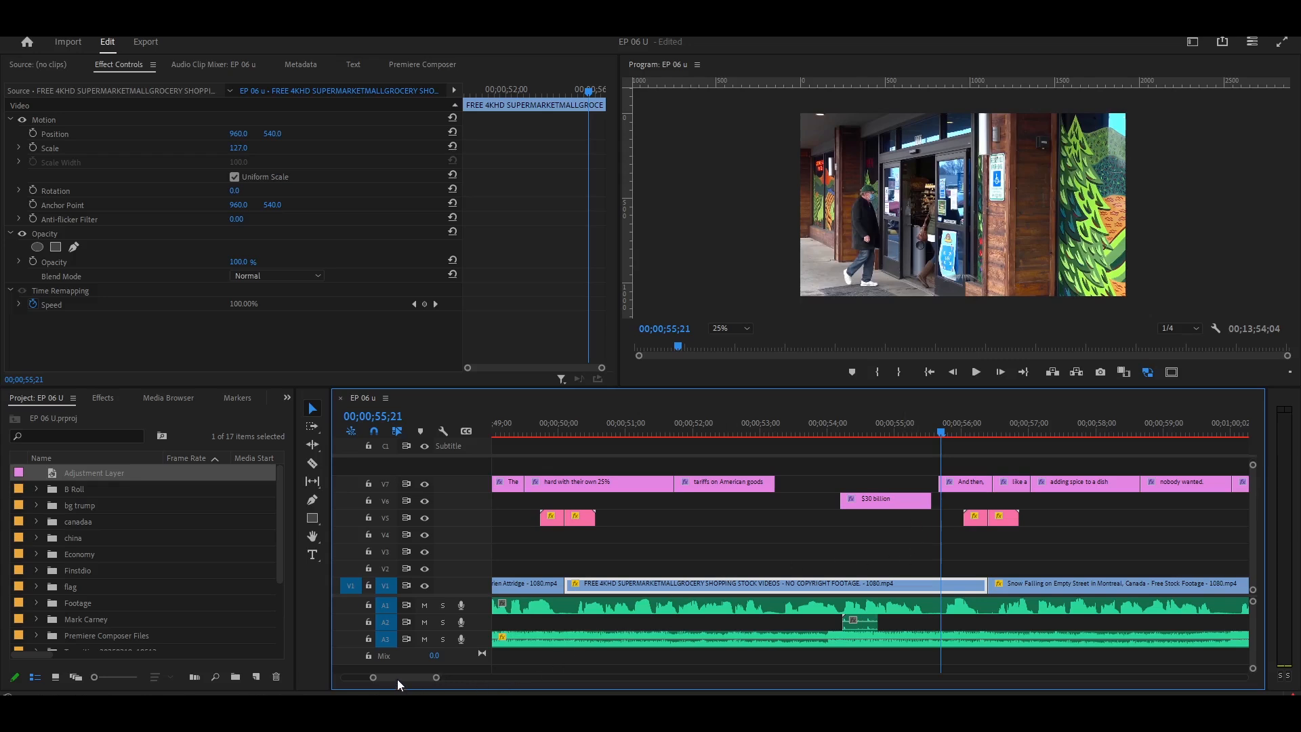
Bring the start of the EP 06 u sequence back into view in the timeline
left_click_drag(397, 677, 368, 676)
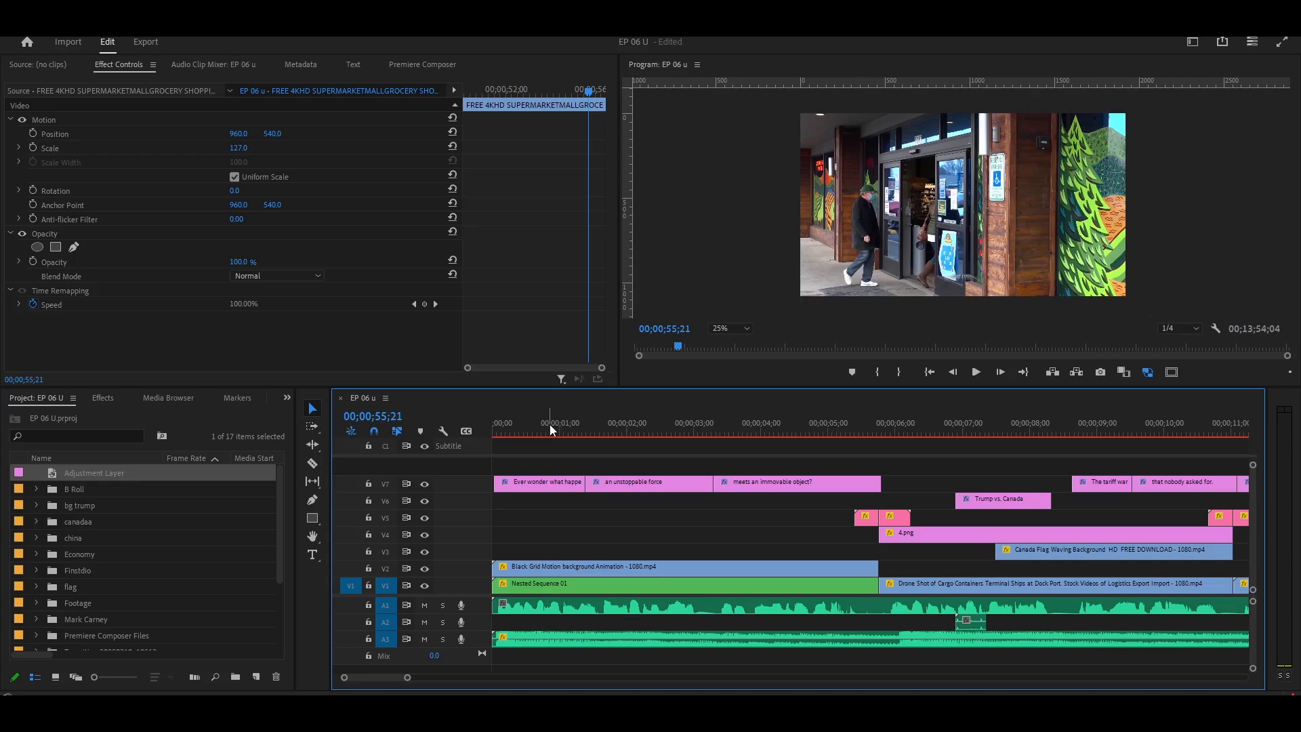